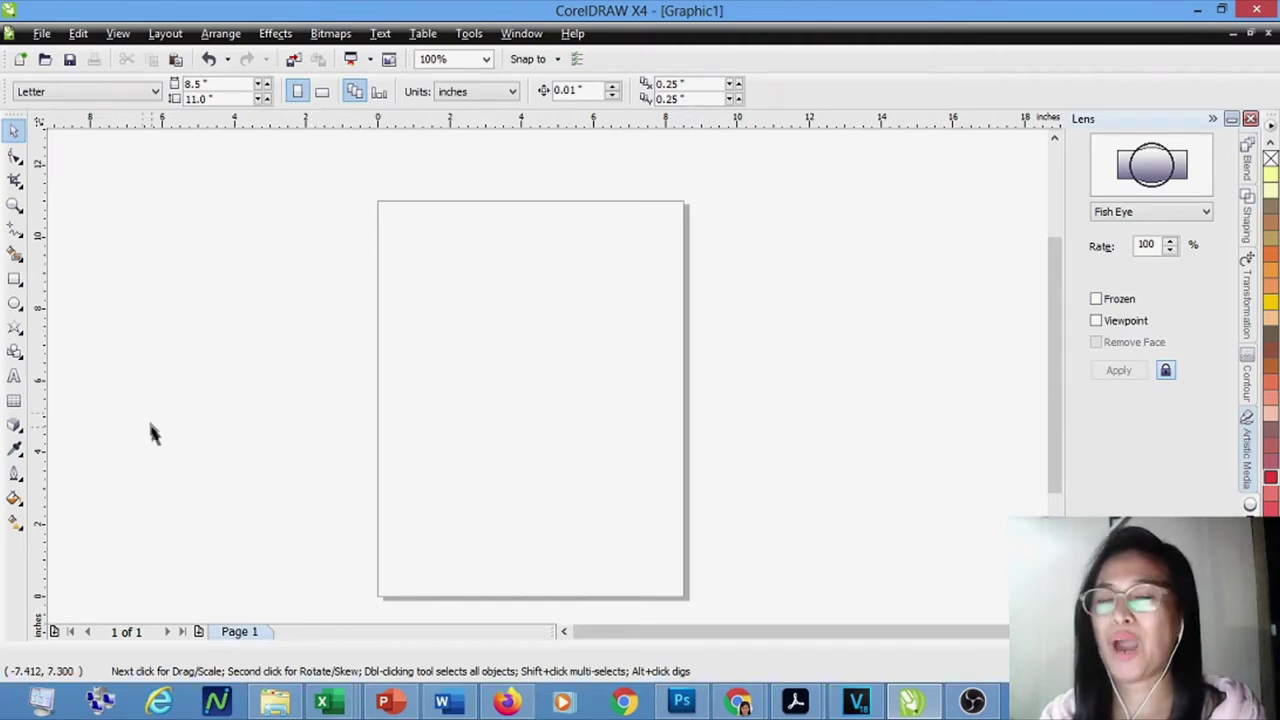
Step: Add the artistic text "ICT" near the middle of the page
left_click(14, 375)
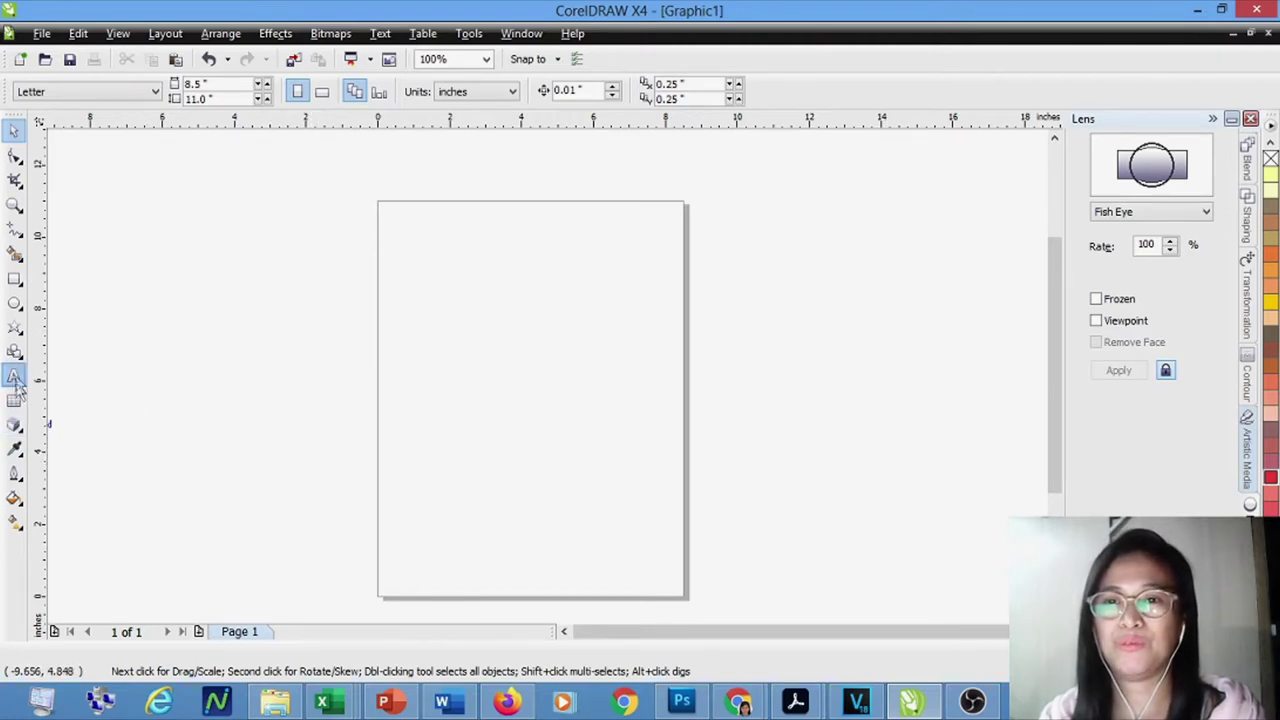
left_click(442, 357)
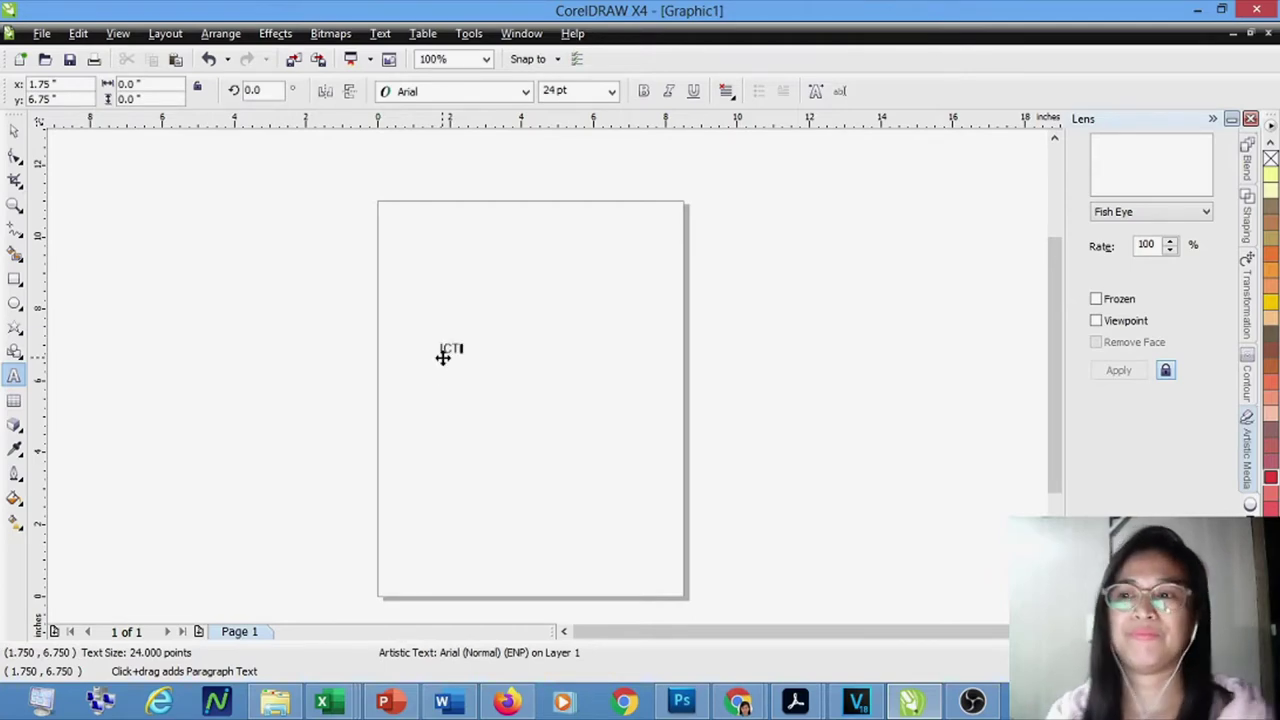
left_click(14, 130)
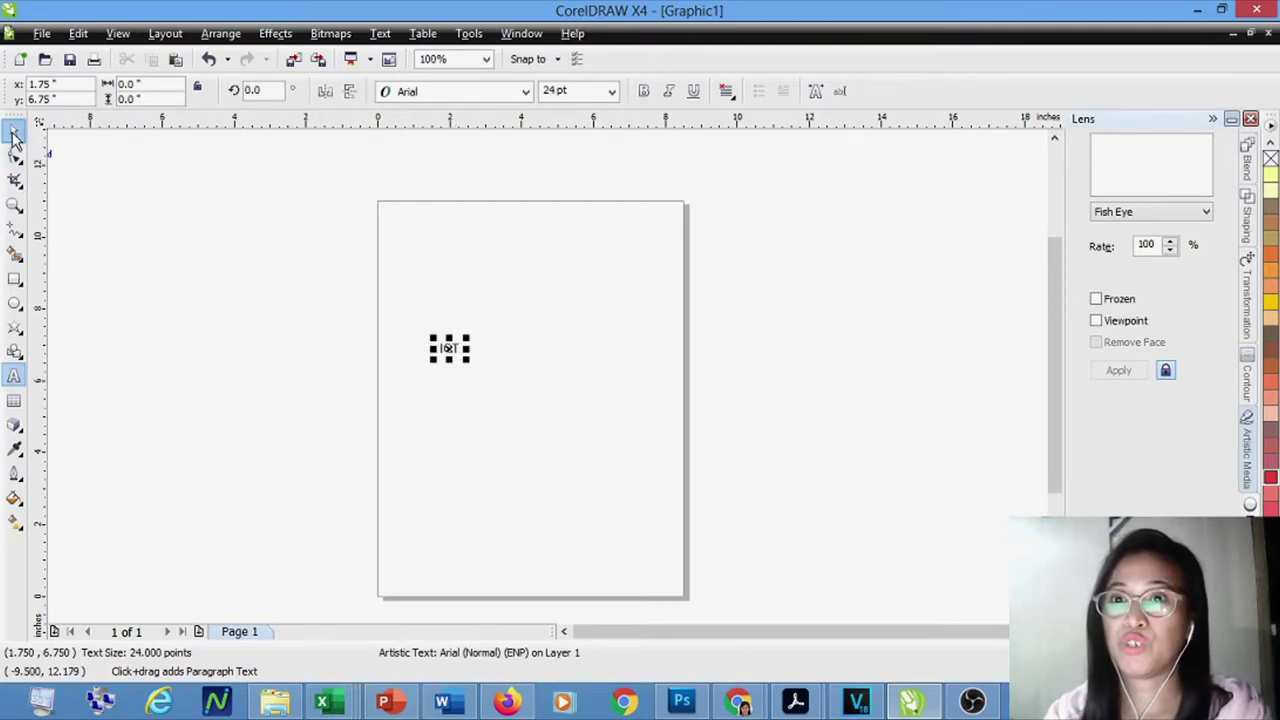
Step: Format the ICT text in the Bowlby One SC font at 200 pt
left_click(14, 375)
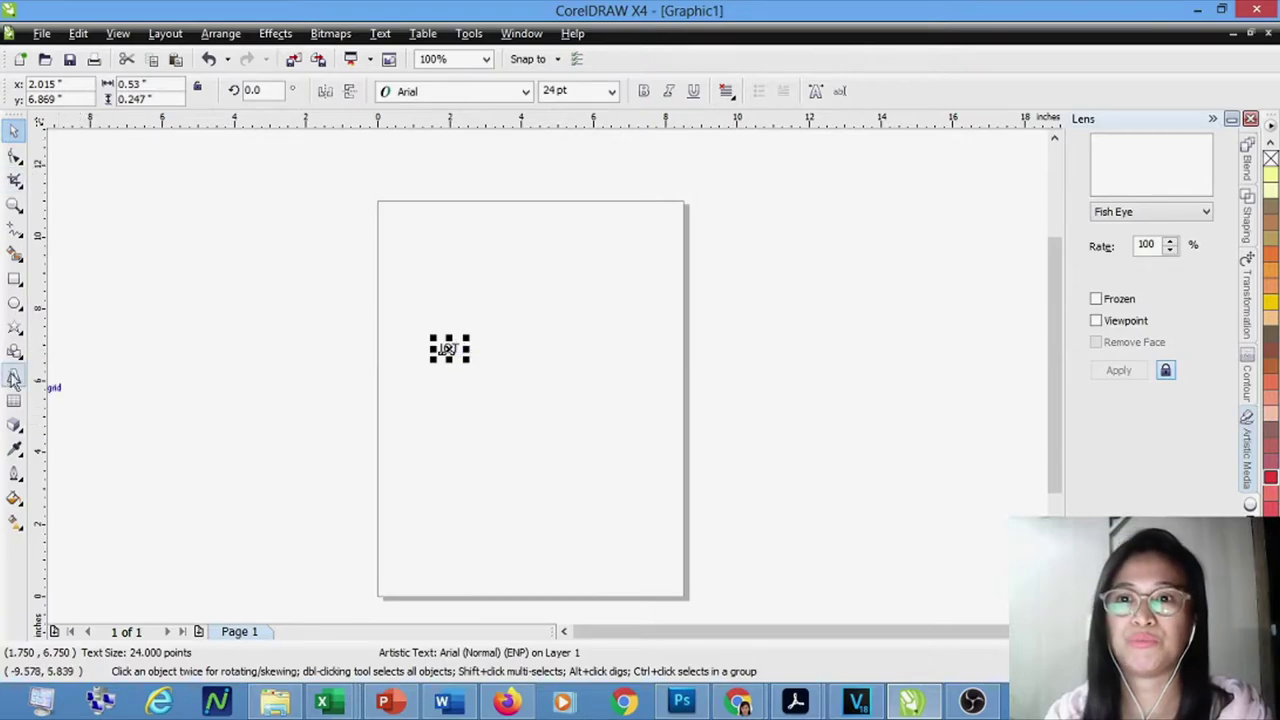
double_click(451, 348)
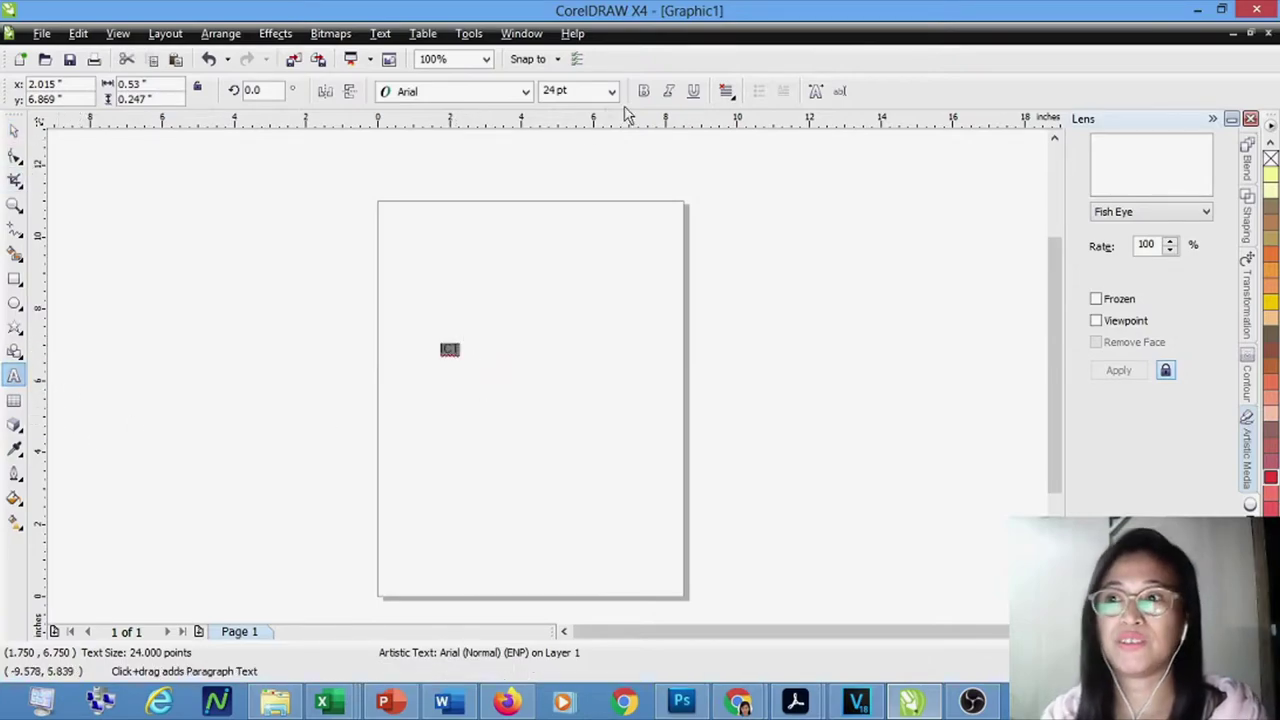
left_click(525, 91)
left_click(450, 129)
left_click(611, 91)
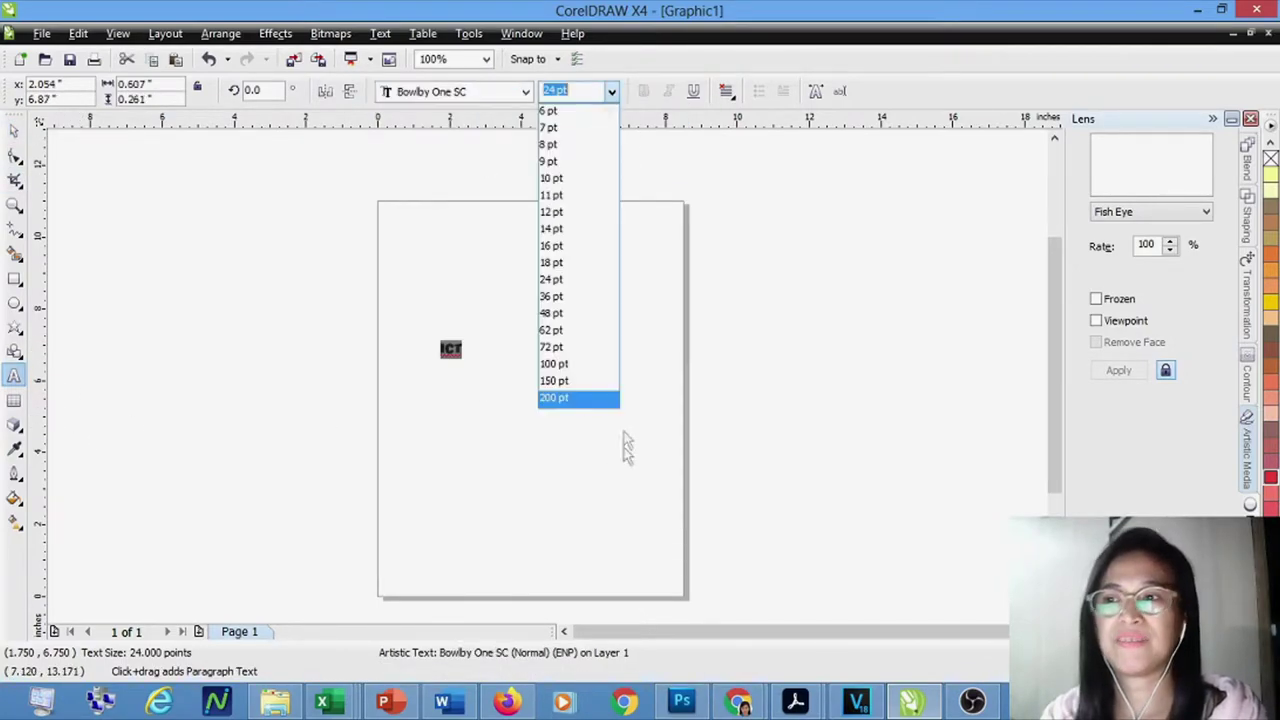
left_click(571, 399)
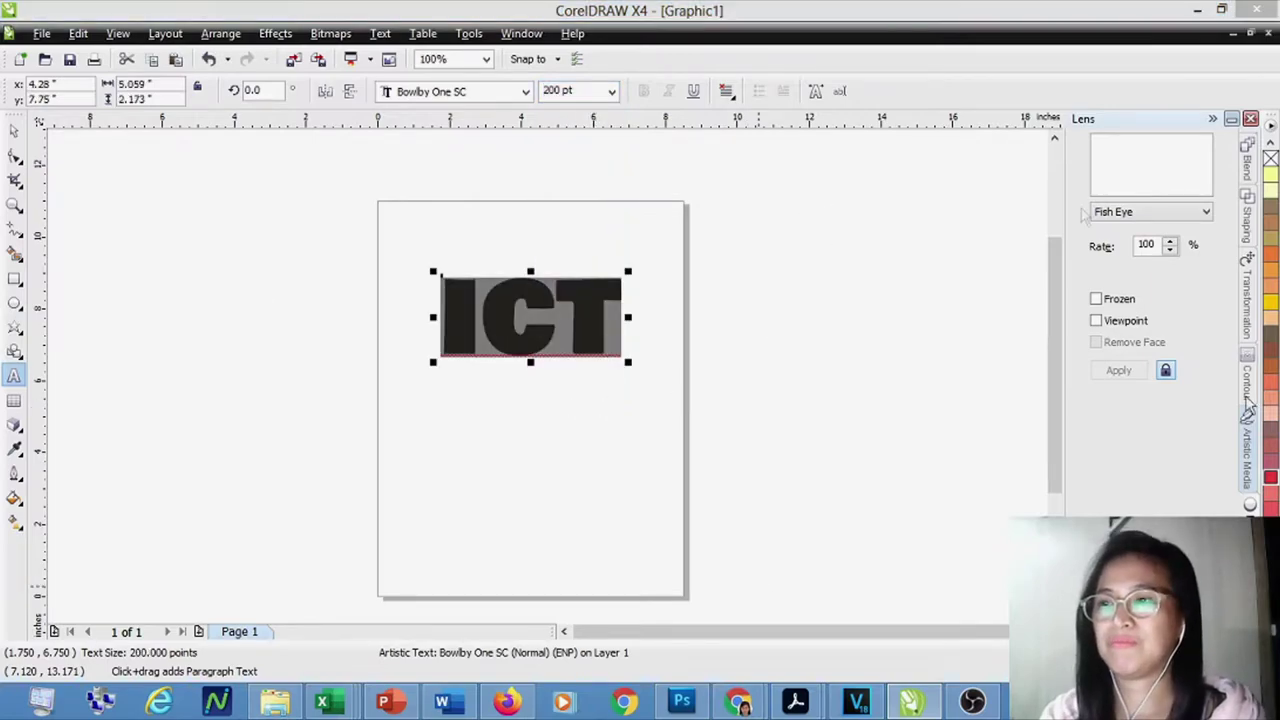
Step: Fill the ICT text with a uniform blue, give it a yellow outline and place it at mid-page
key("shift+F11")
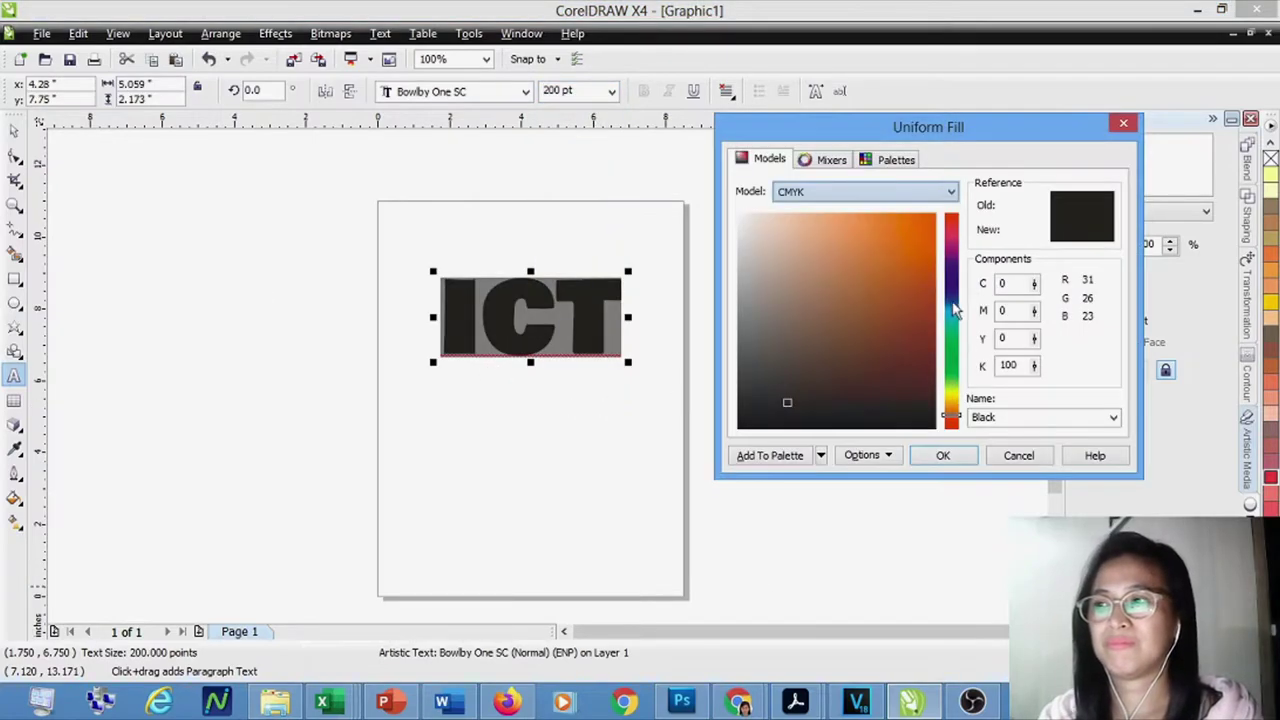
left_click(926, 250)
left_click(1000, 455)
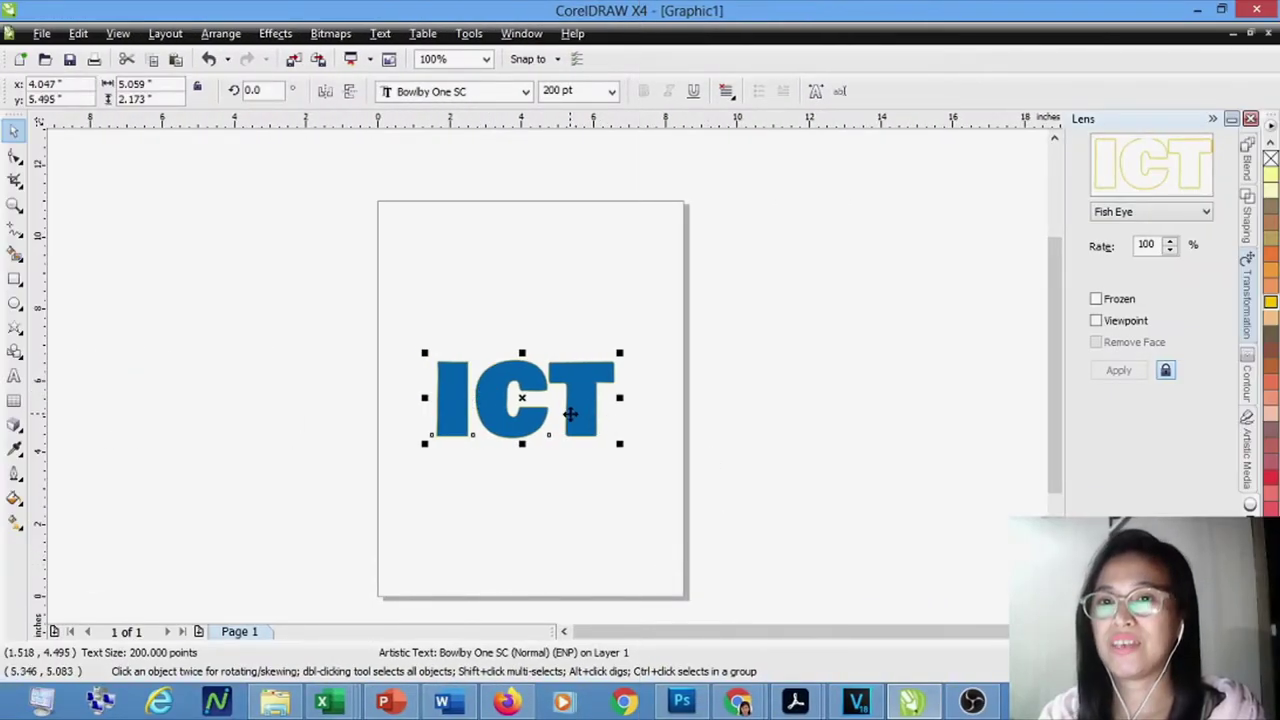
Step: Extrude the blue ICT text with the Extrude tool, setting the vanishing point above the letter C
left_click(20, 428)
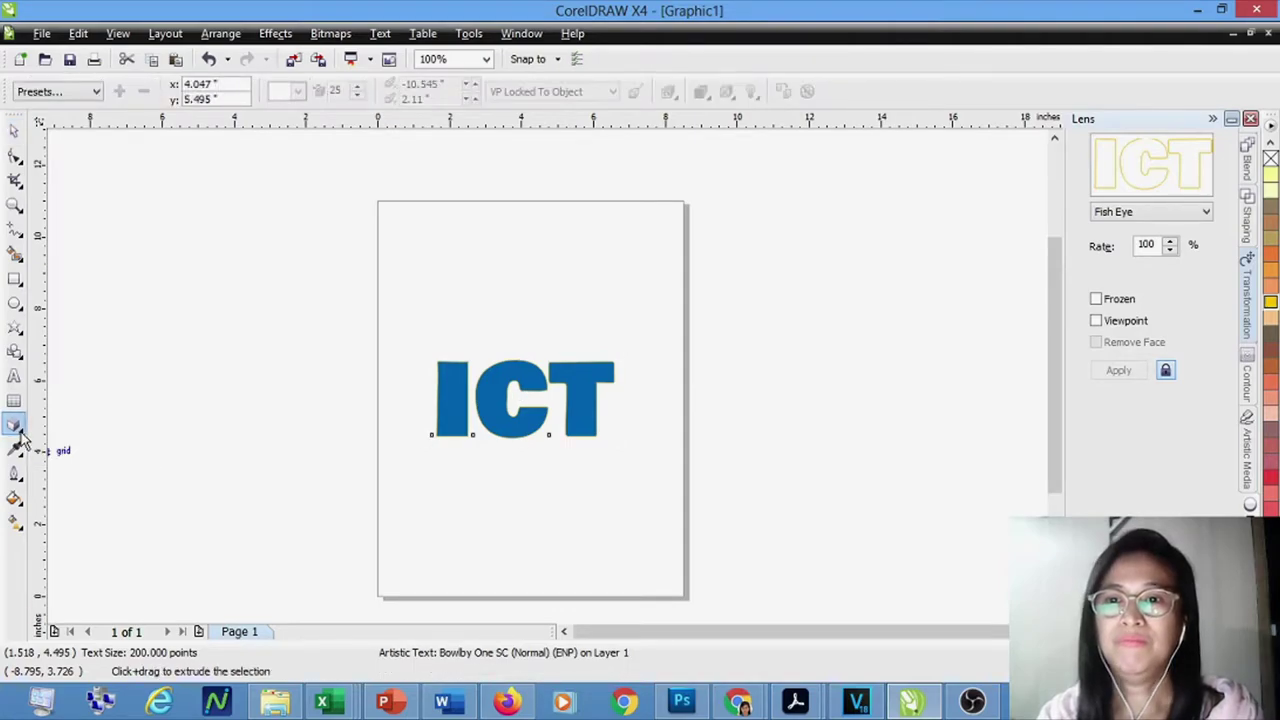
right_click(22, 438)
left_click(24, 444)
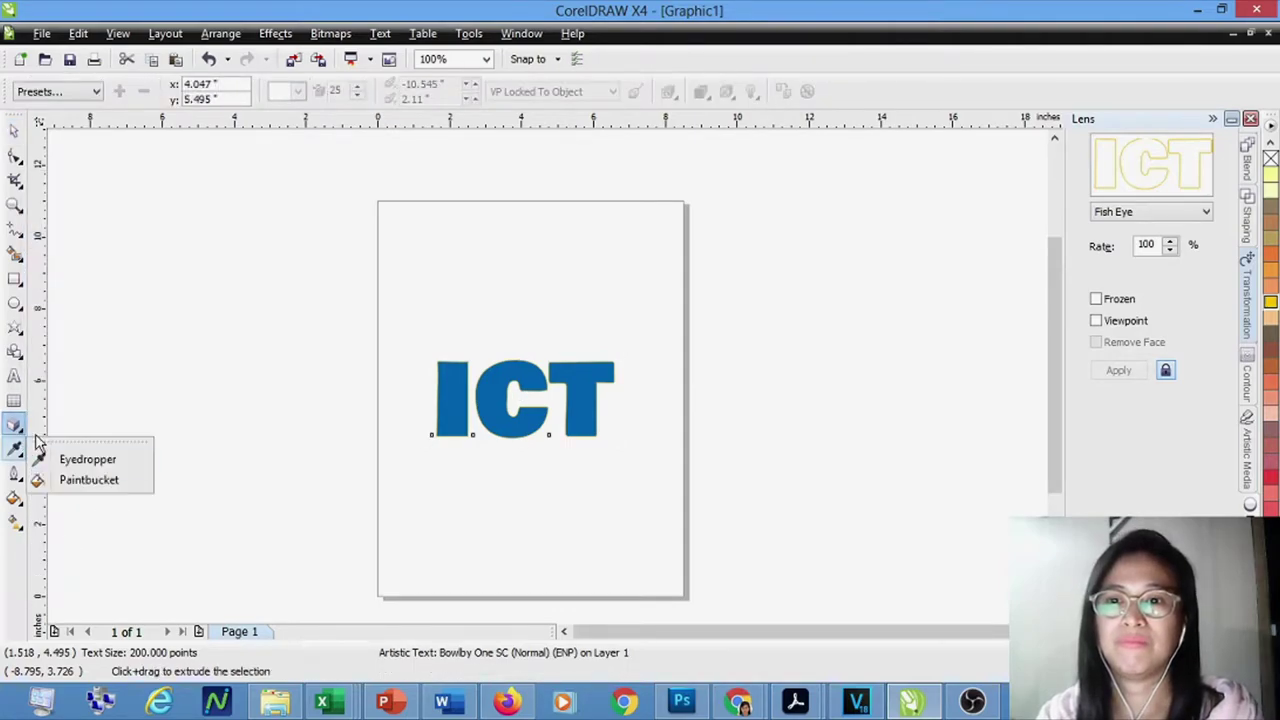
left_click(15, 426)
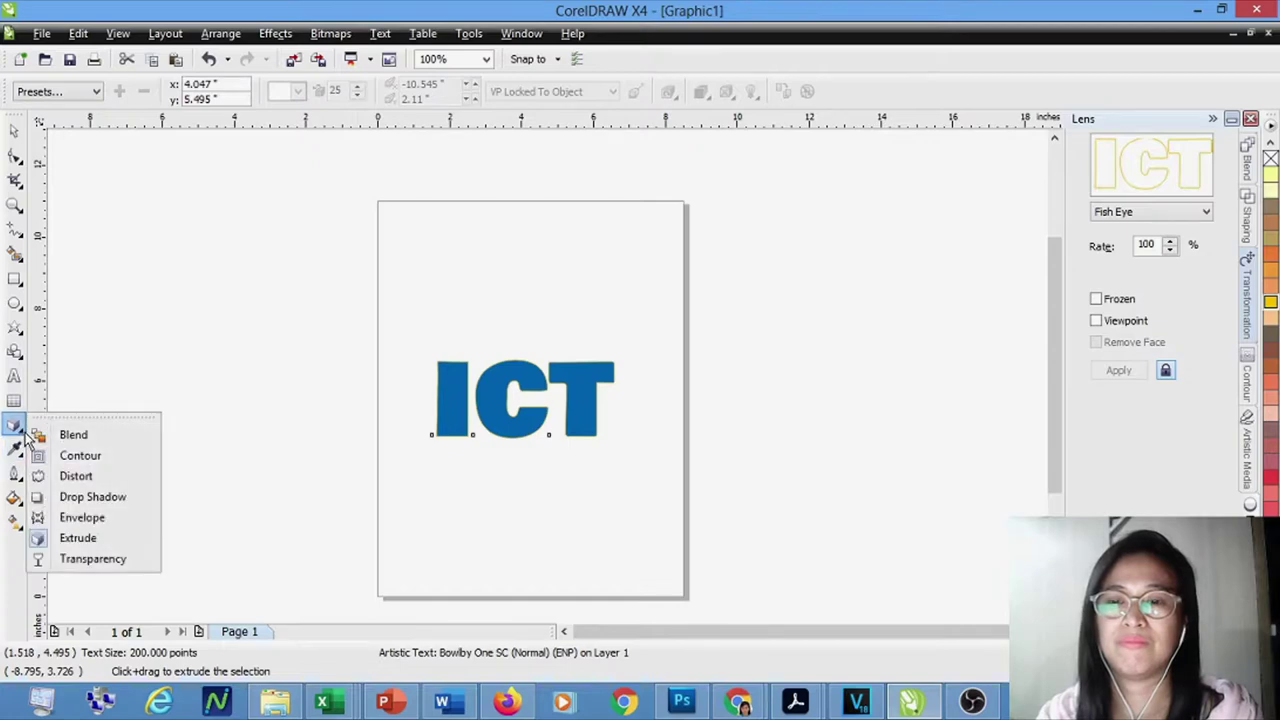
left_click(84, 543)
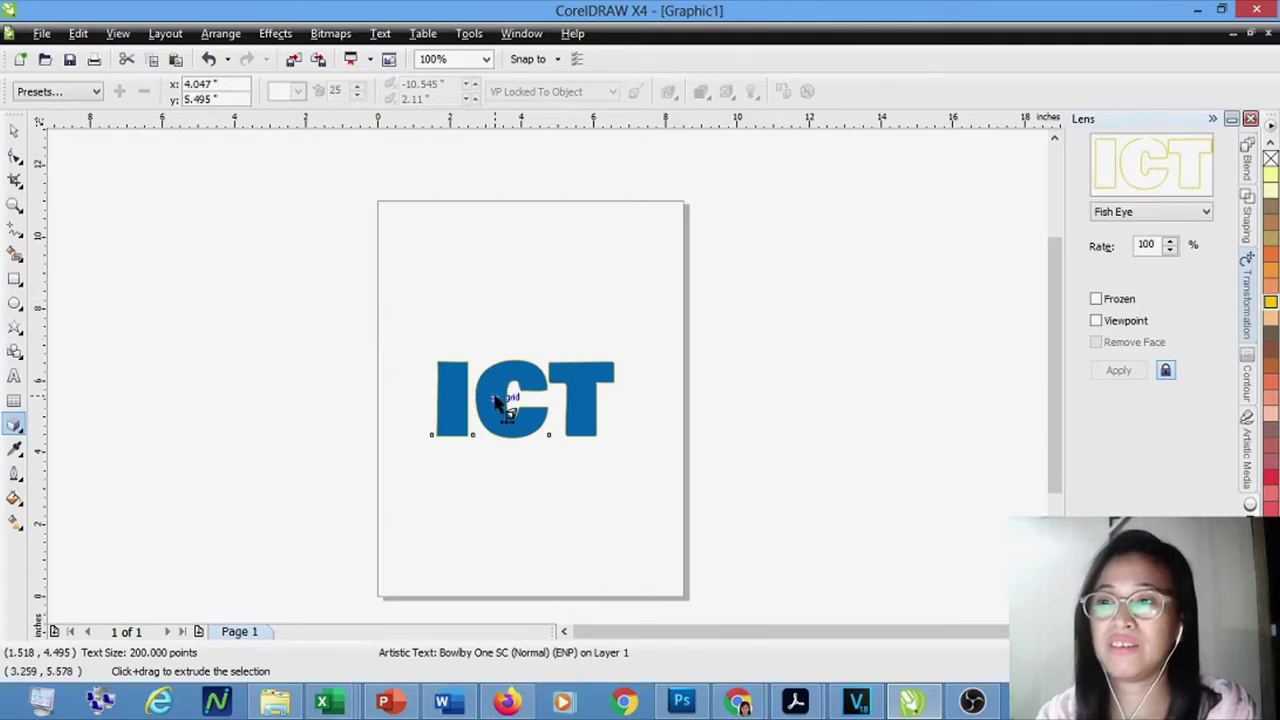
mouse_move(503, 402)
left_mouse_down()
mouse_move(515, 393)
mouse_move(503, 264)
left_mouse_up()
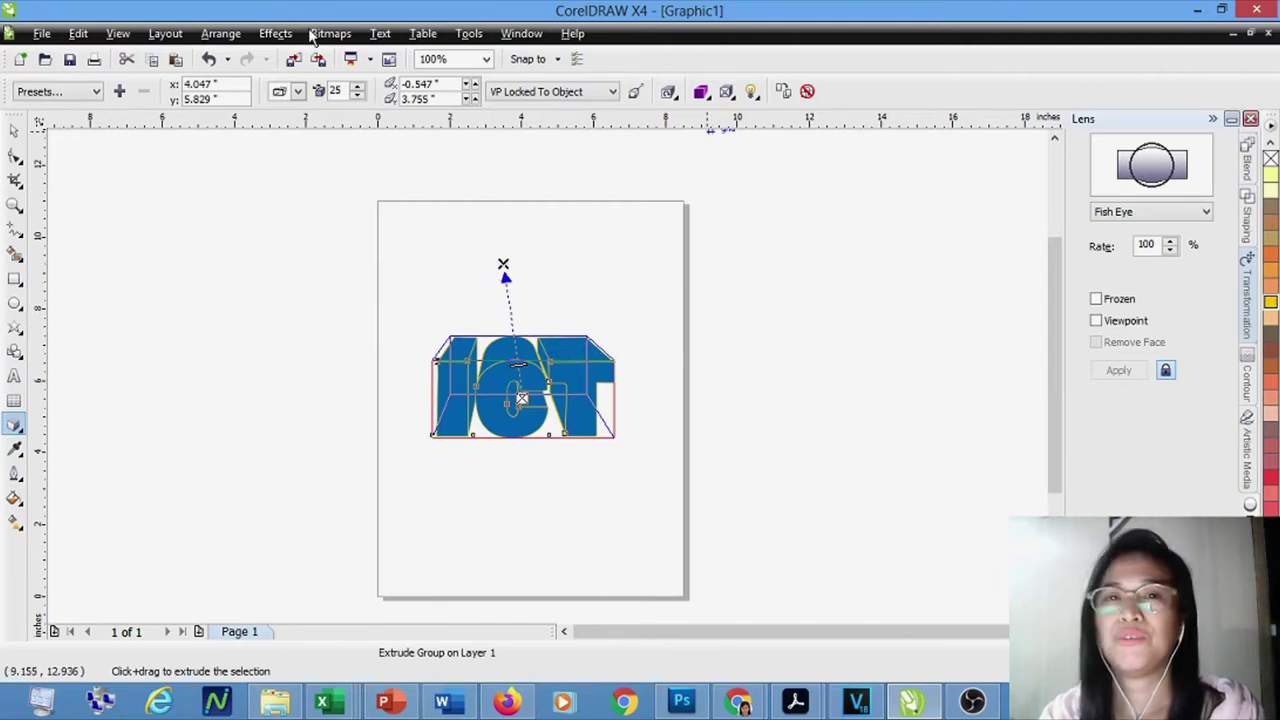
Step: Apply the Vector extrude6 preset to the ICT extrusion and undo a trial depth increase to 70
left_click(68, 92)
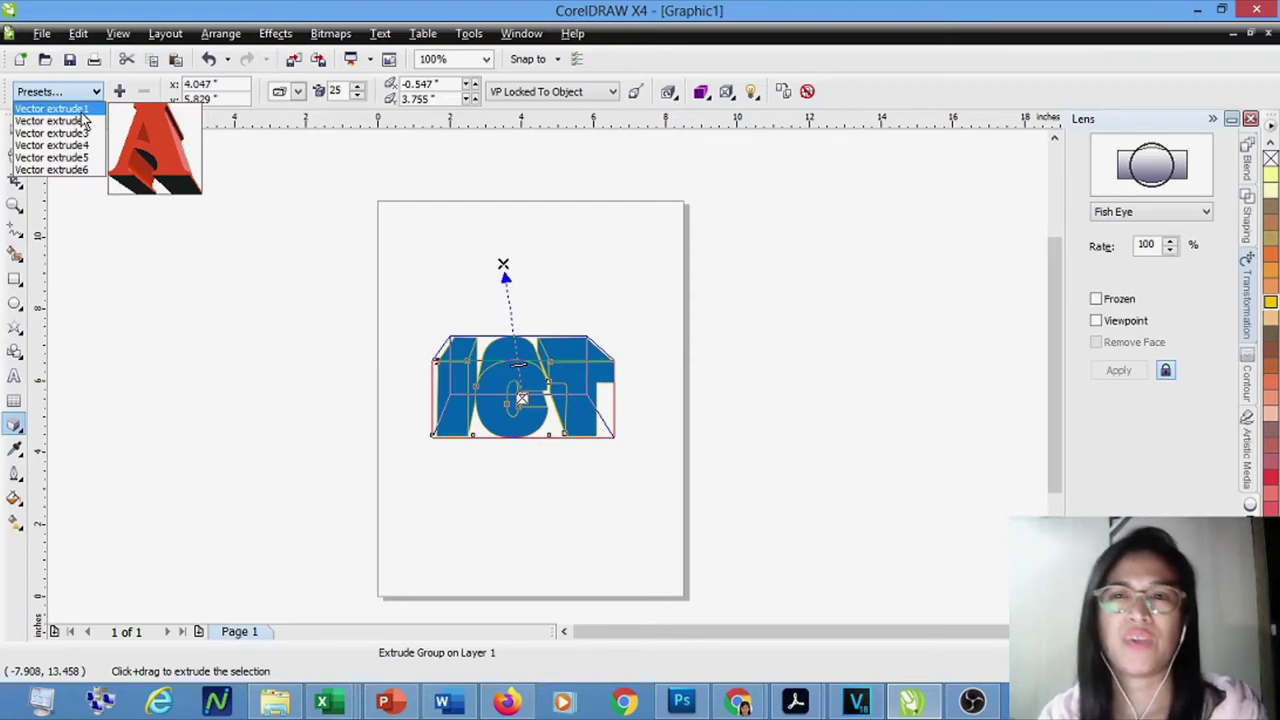
left_click(78, 172)
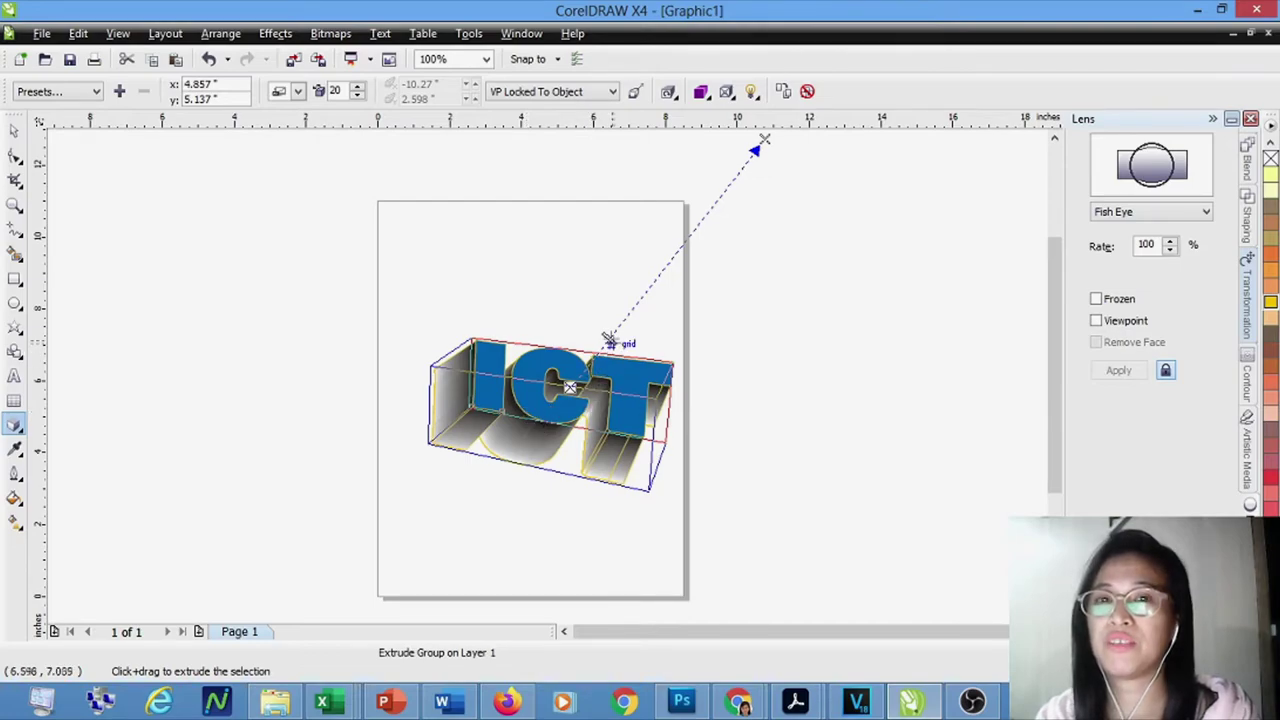
left_click_drag(609, 341, 708, 198)
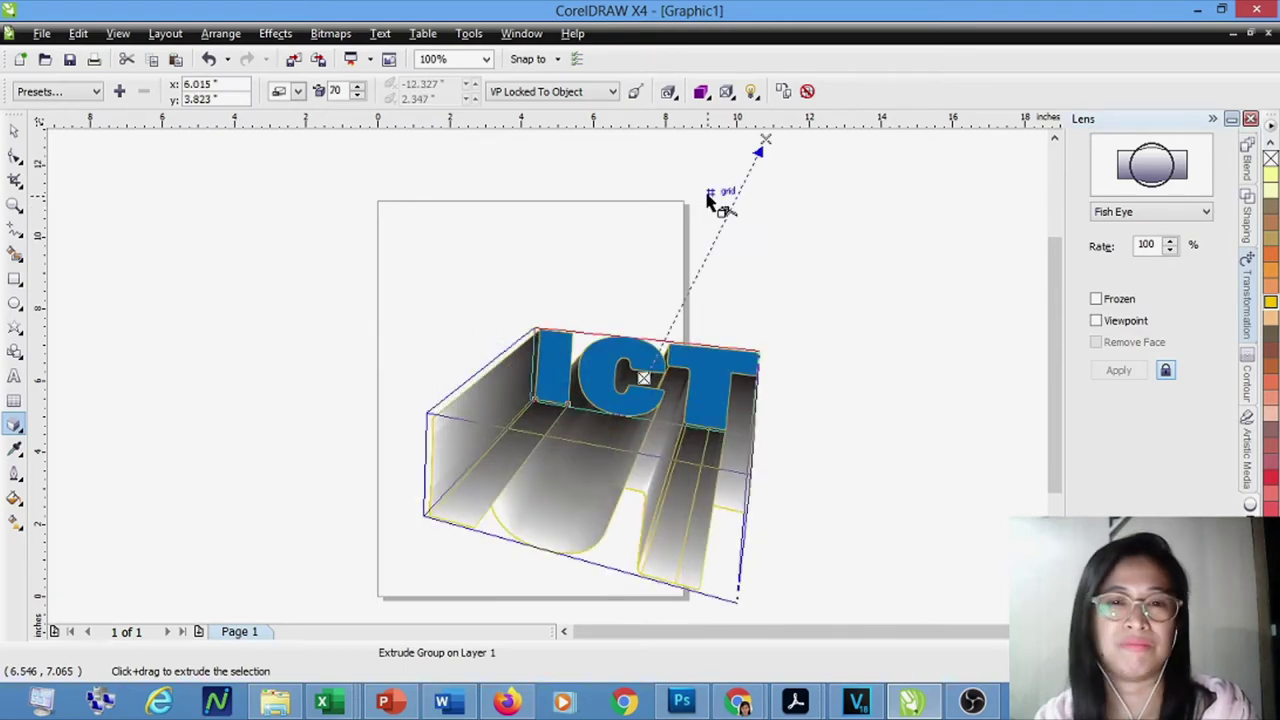
key("ctrl+z")
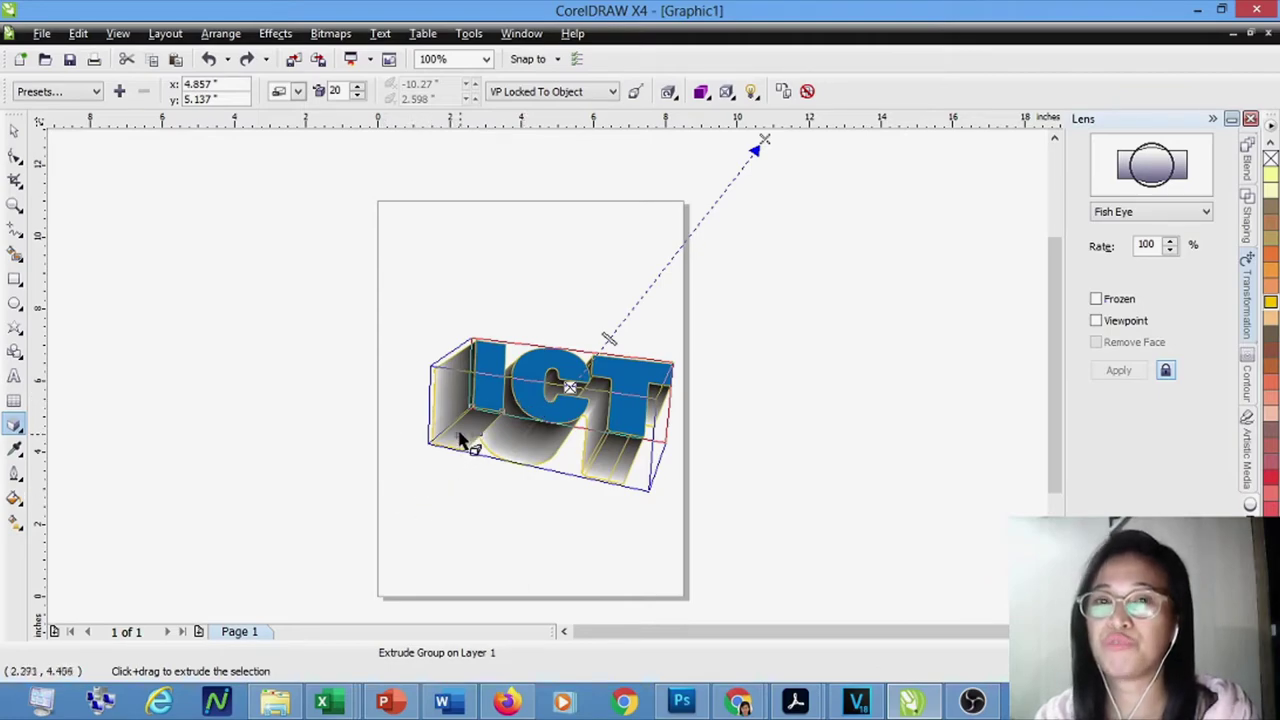
Step: Shade the ICT extrusion from light green to yellow and deselect it
left_click(702, 92)
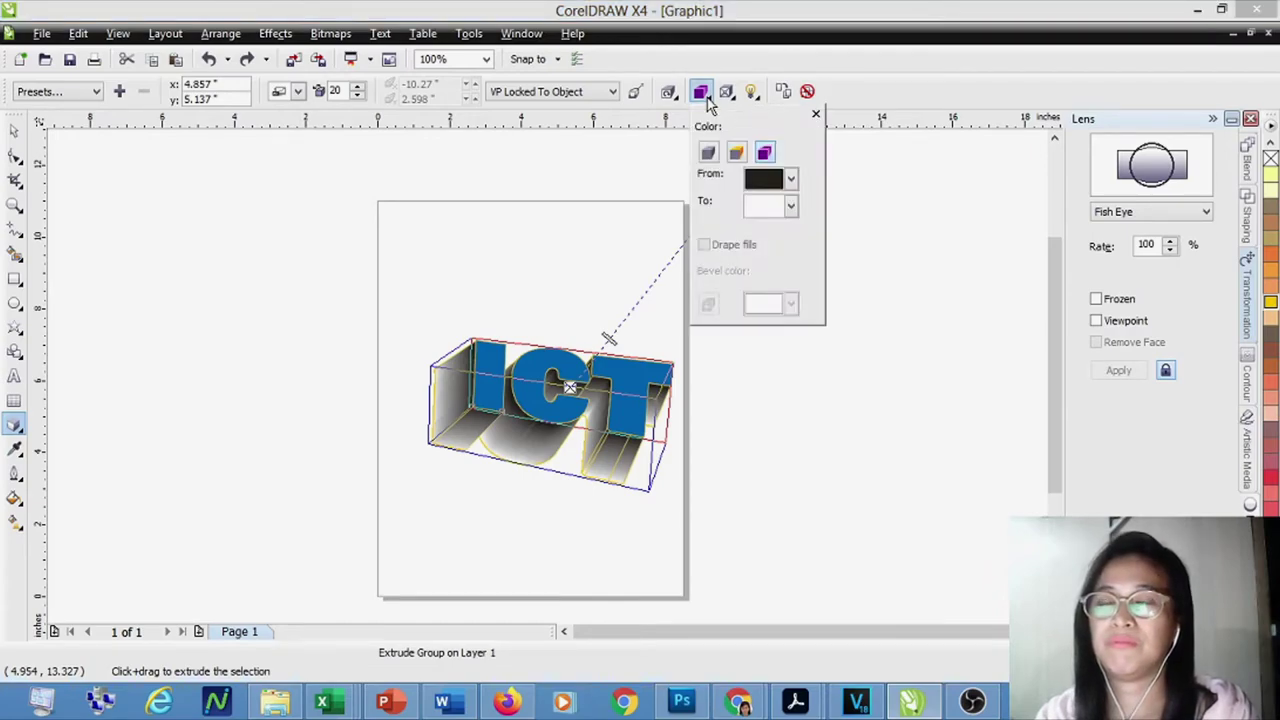
left_click(755, 186)
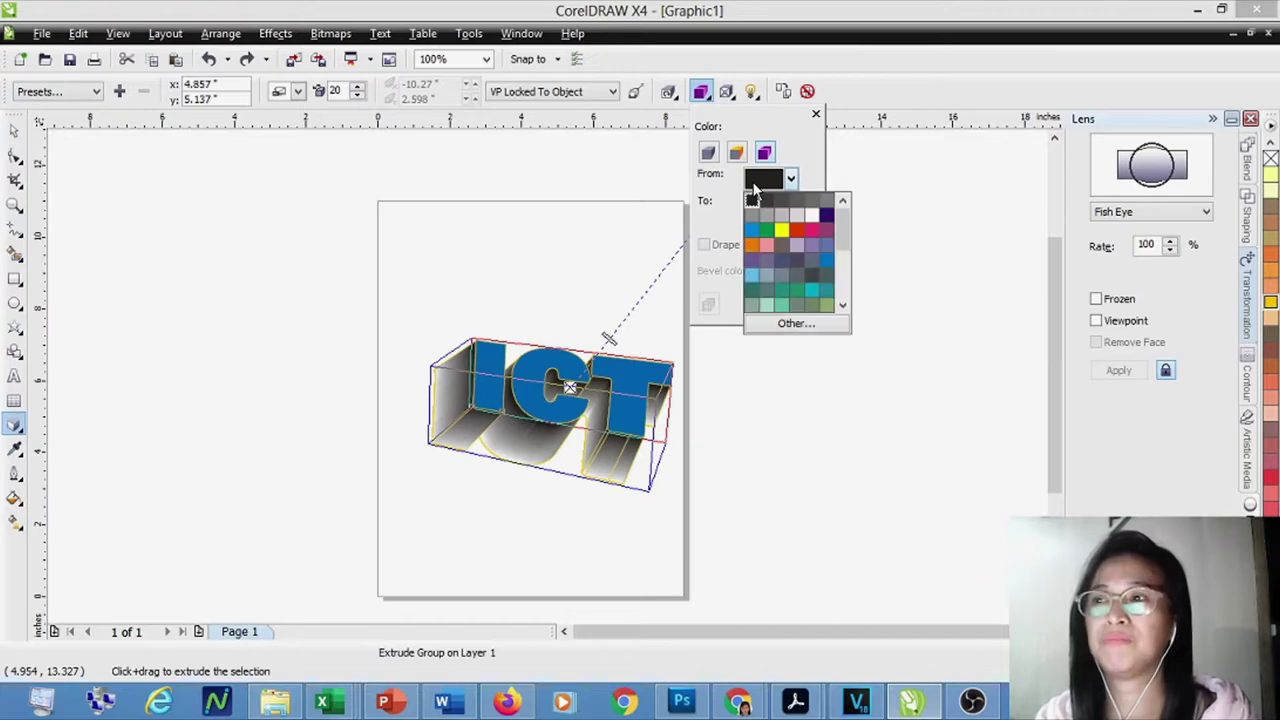
left_click(783, 306)
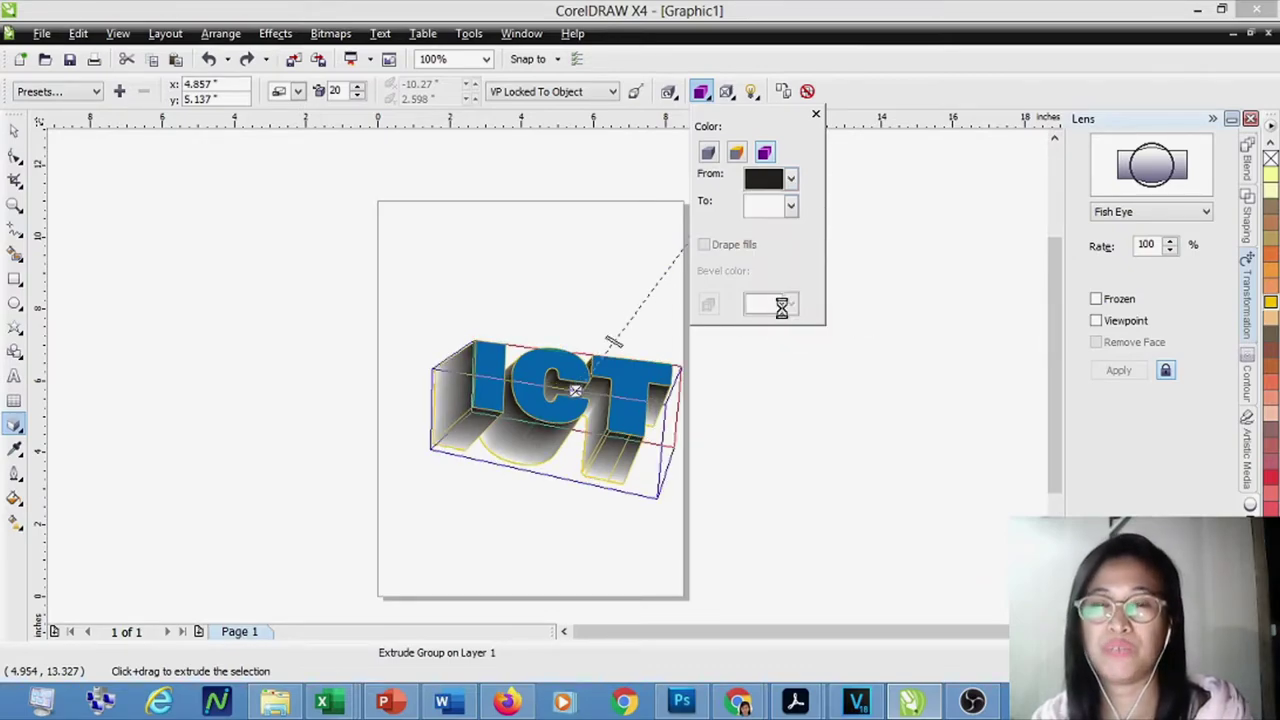
left_click(786, 205)
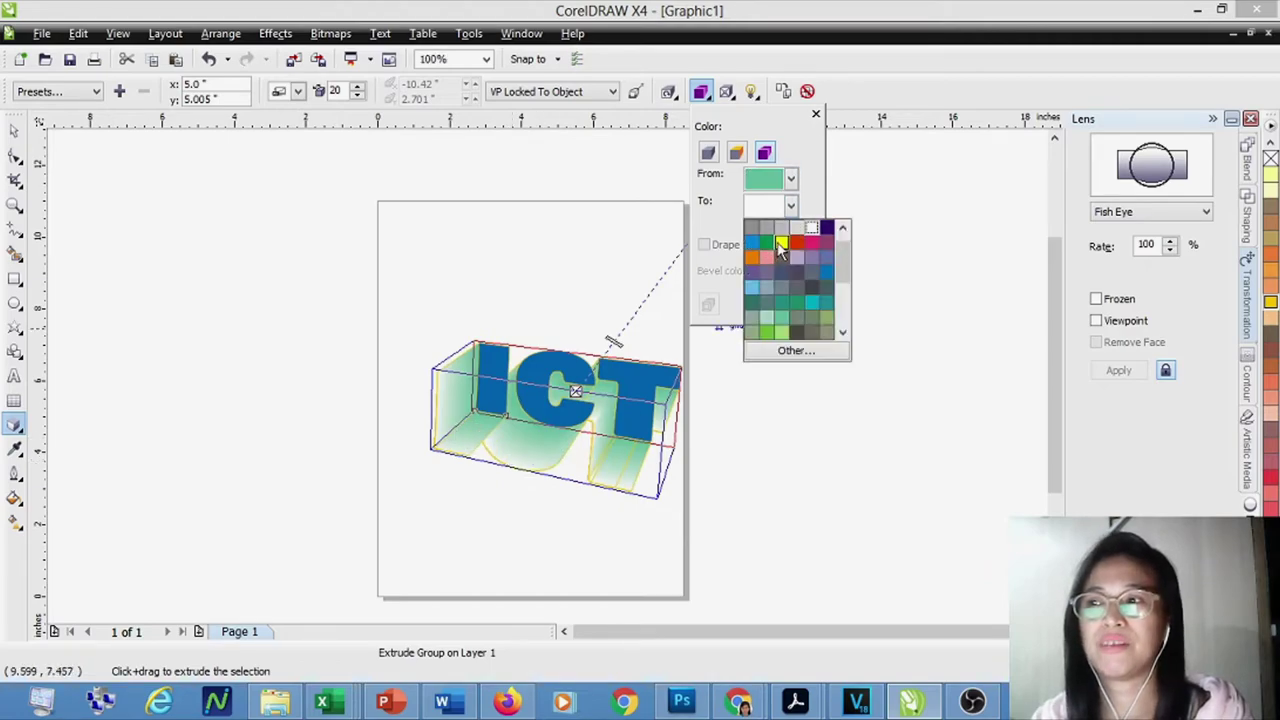
left_click(811, 228)
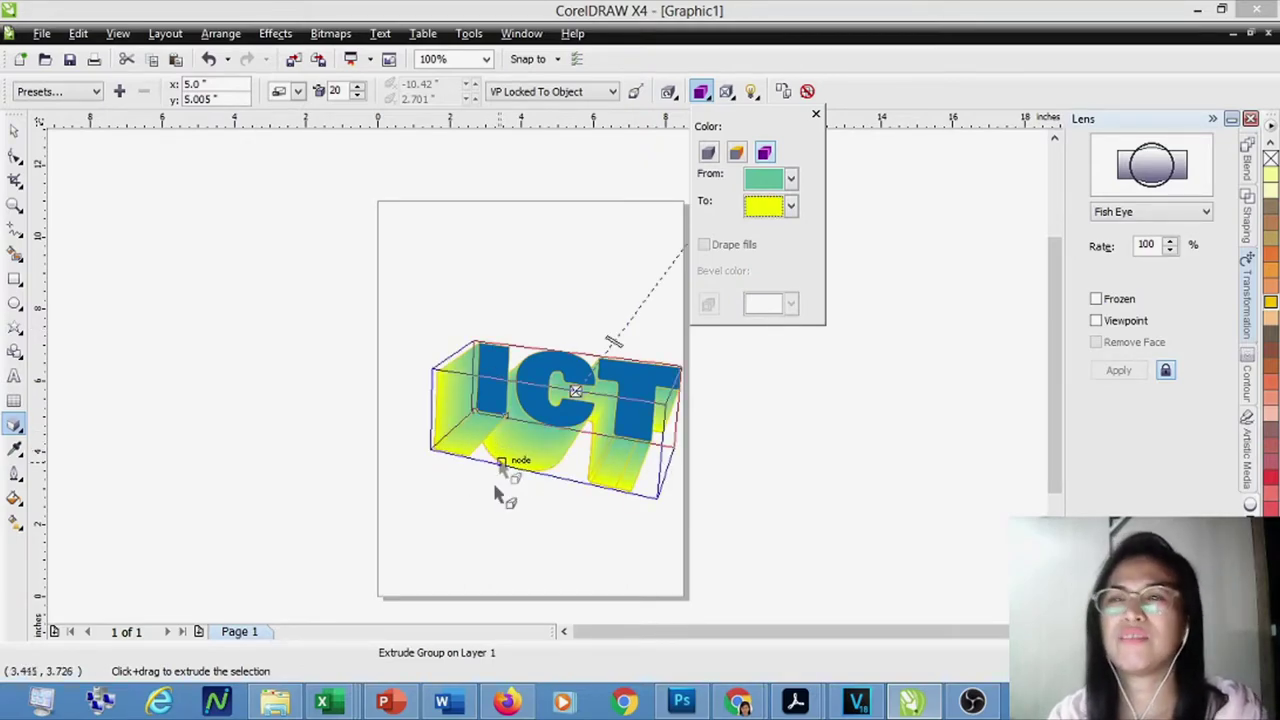
left_click(857, 474)
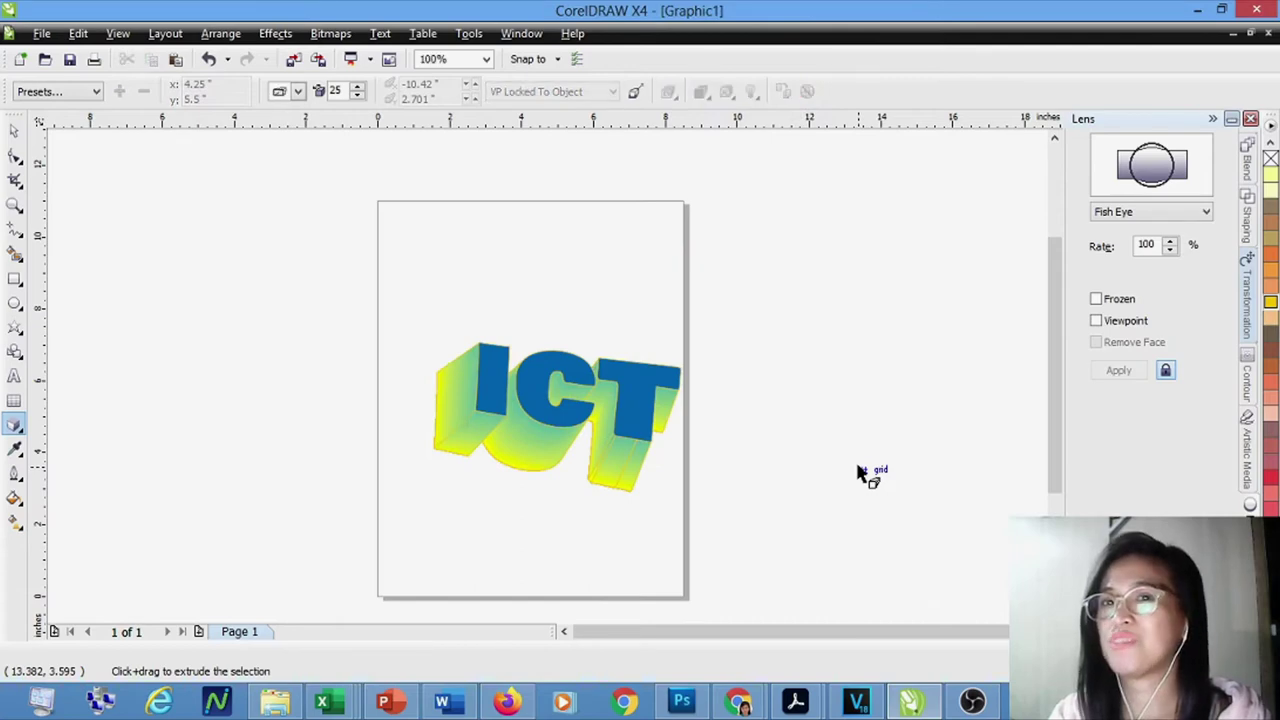
Step: Delete the extruded ICT text from the page
key("space")
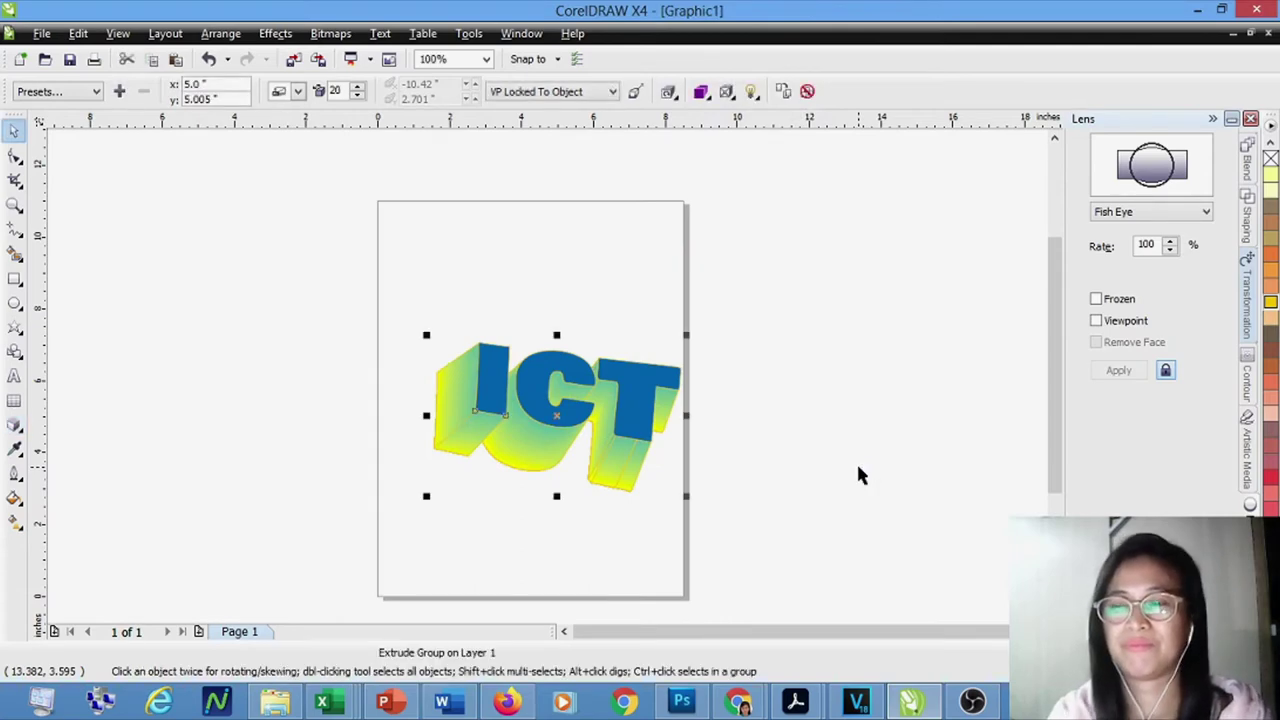
key("Delete")
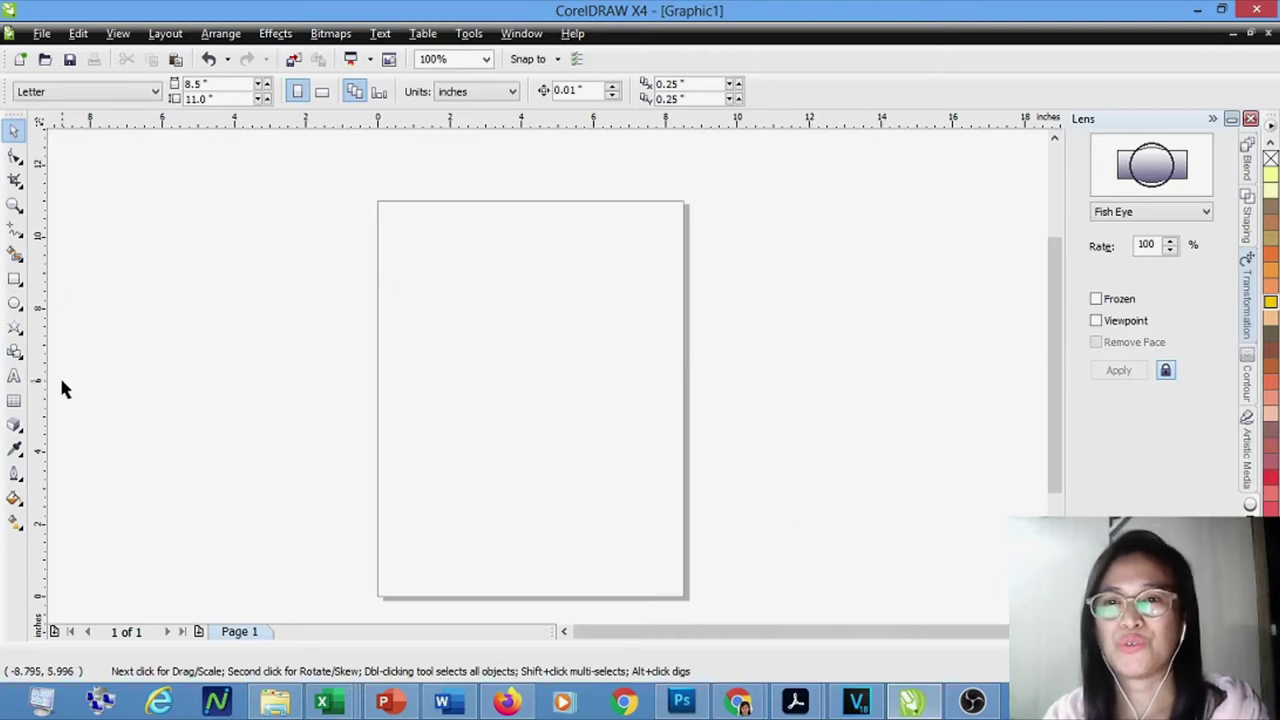
Step: Draw a five-pointed star about 1.66 by 1.36 inches near the page's upper left and colour it golden yellow
left_click(22, 333)
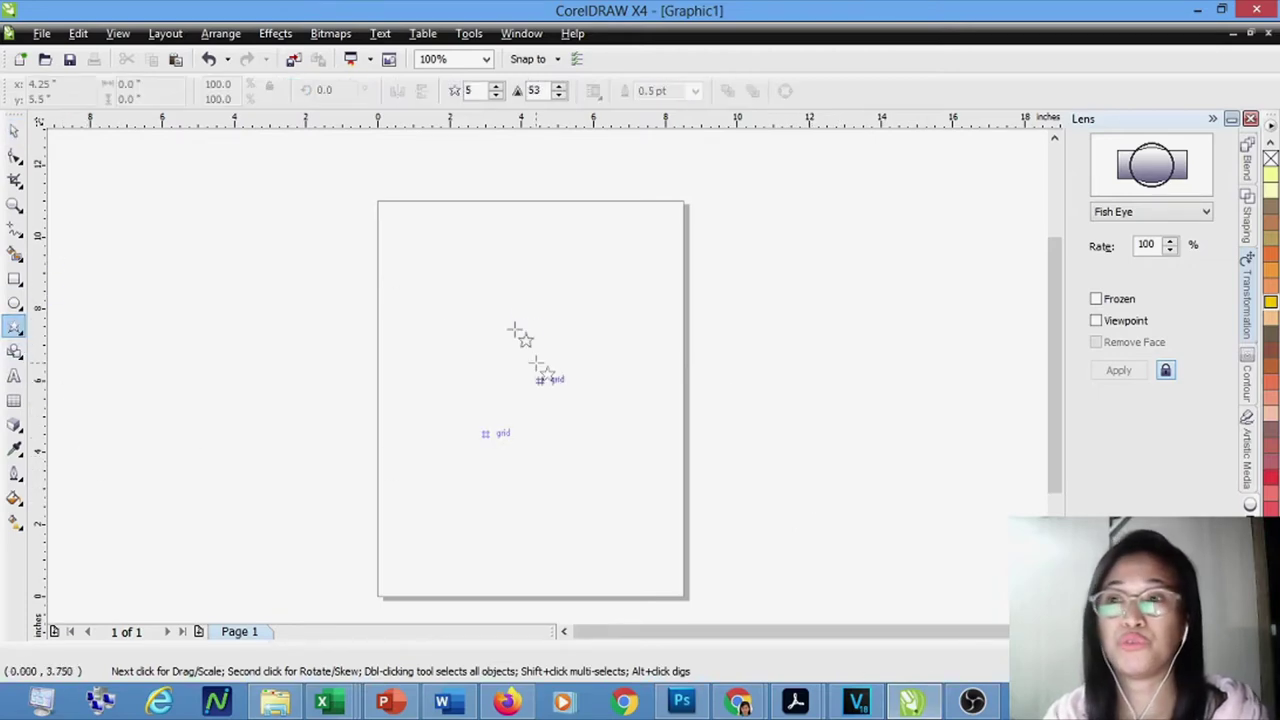
left_click_drag(405, 276, 476, 350)
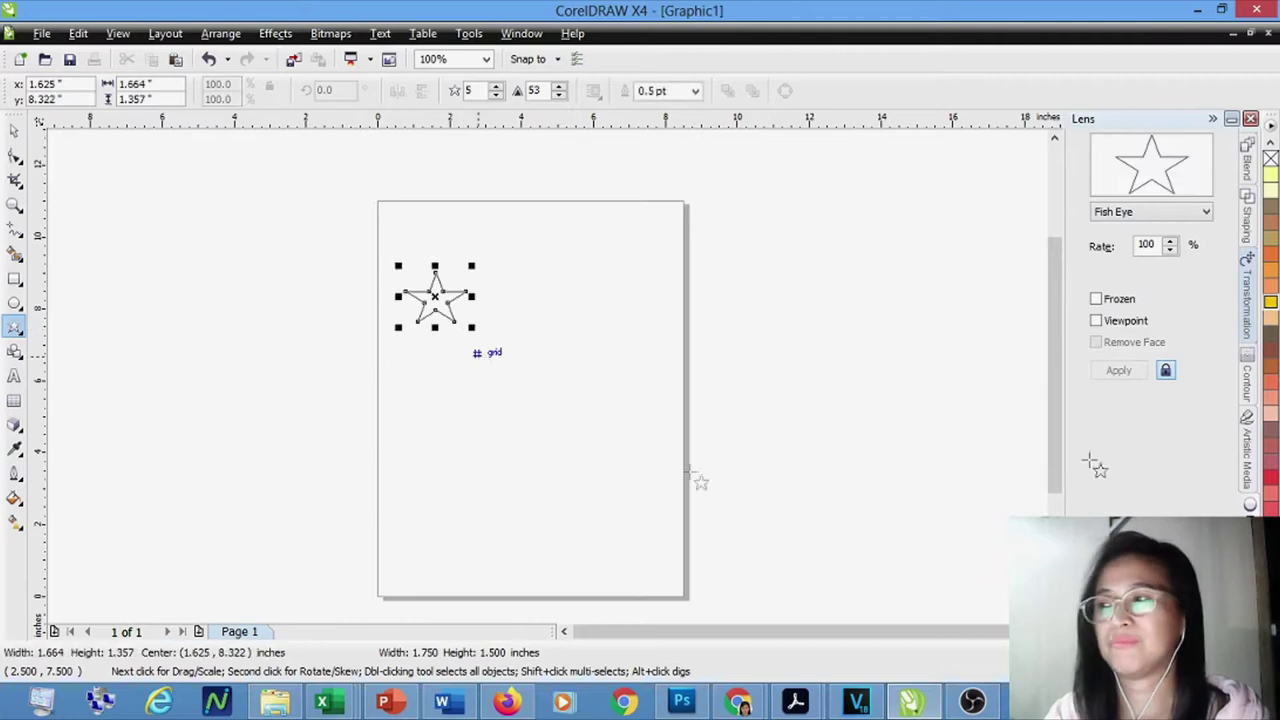
left_click(1270, 310)
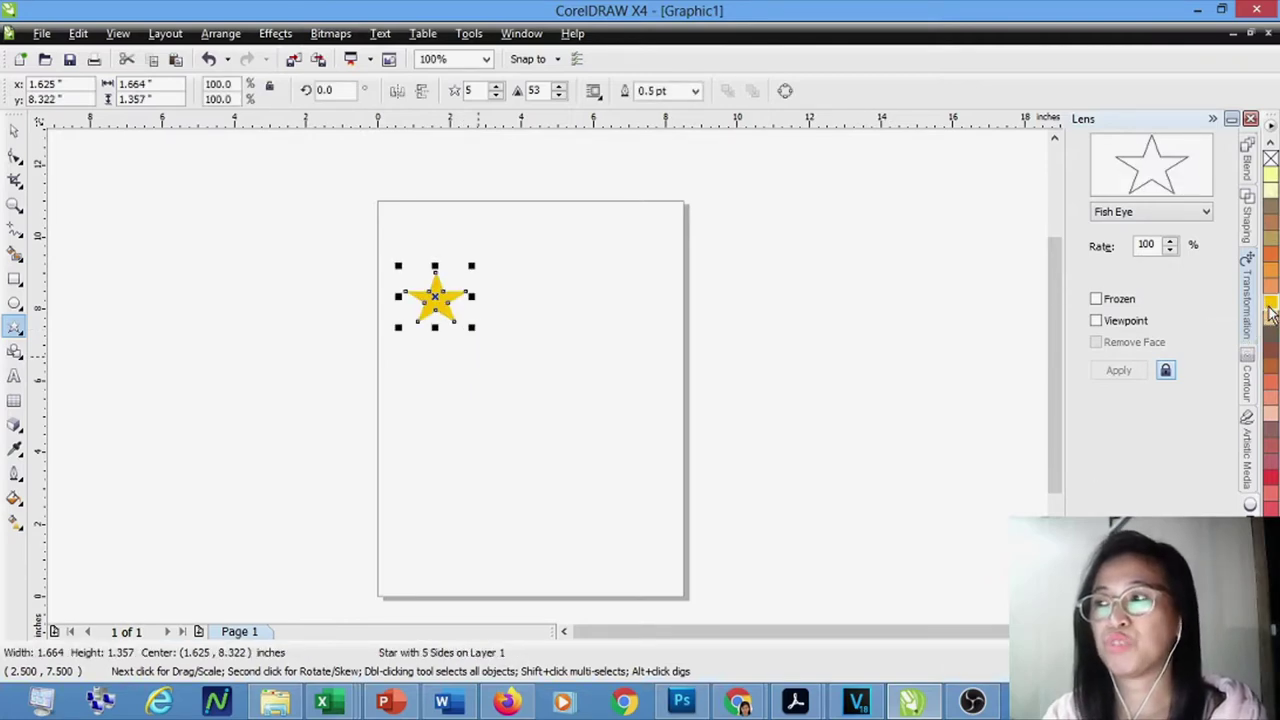
Step: Duplicate the star side by side to form a horizontal row of four across the page
left_click(14, 130)
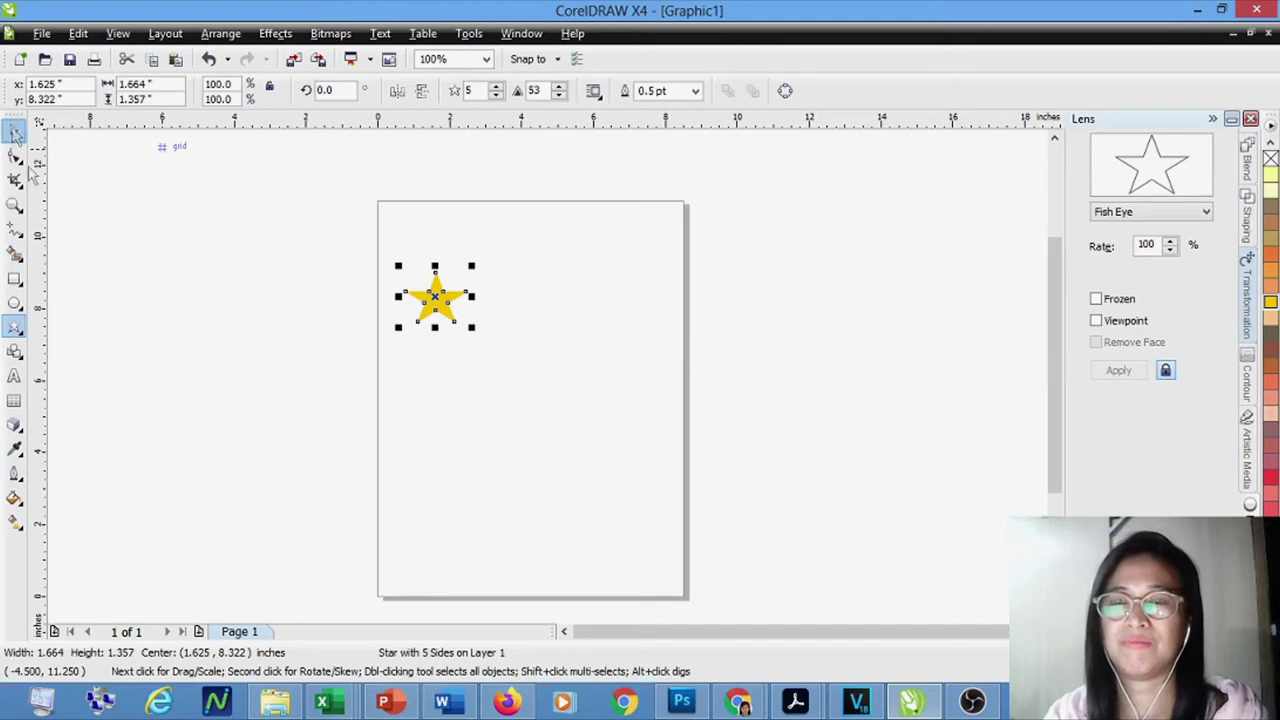
left_click(435, 300)
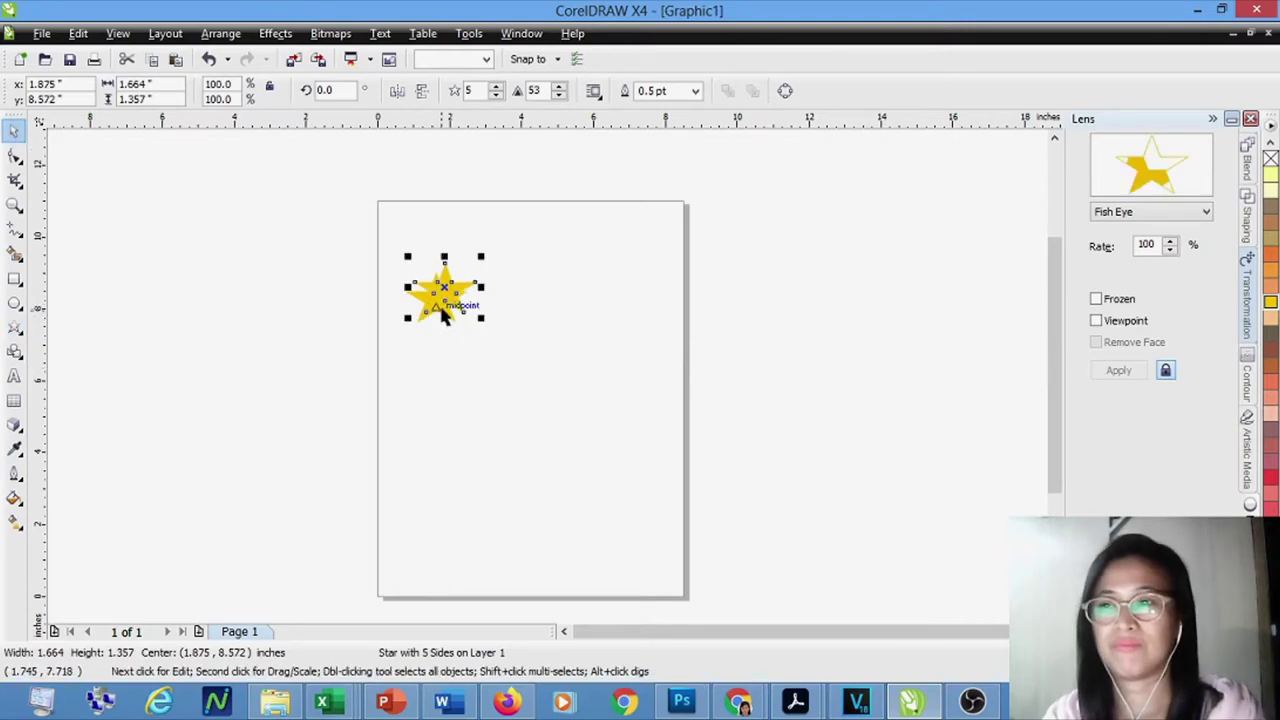
left_click_drag(446, 305, 505, 300)
right_click(505, 292)
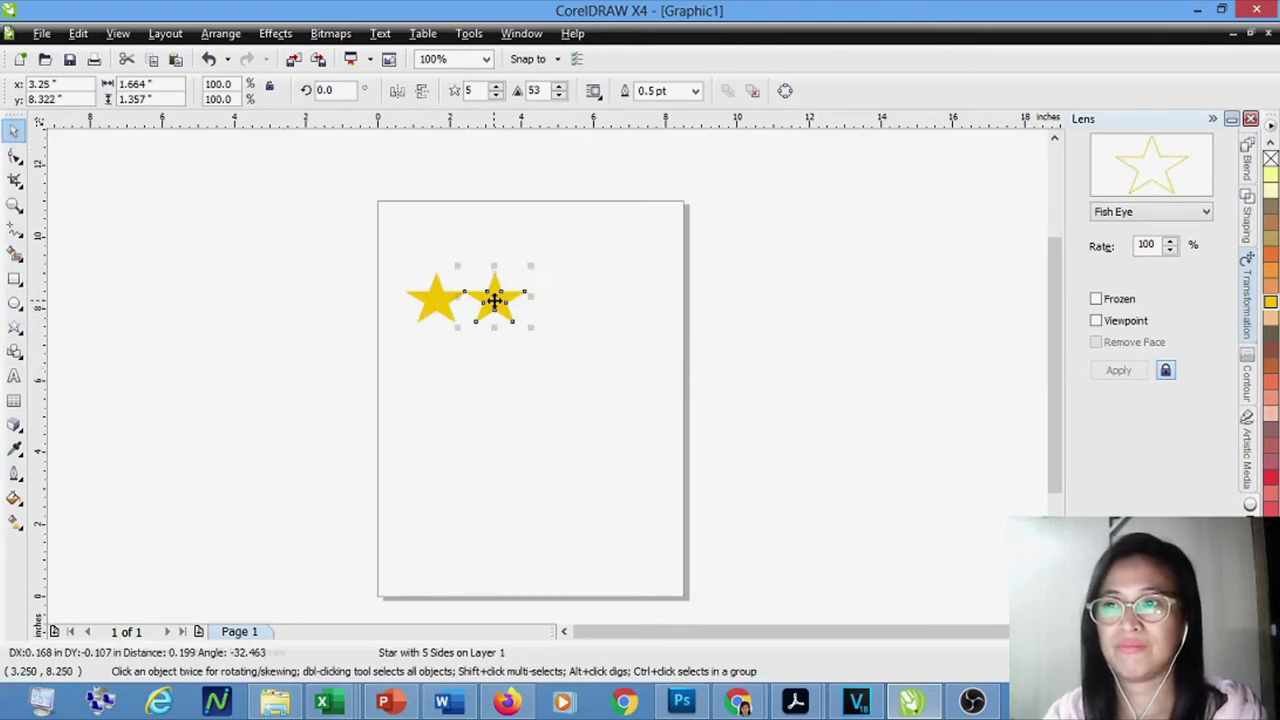
left_click_drag(391, 249, 549, 355)
left_click_drag(500, 300, 609, 303)
right_click(609, 303)
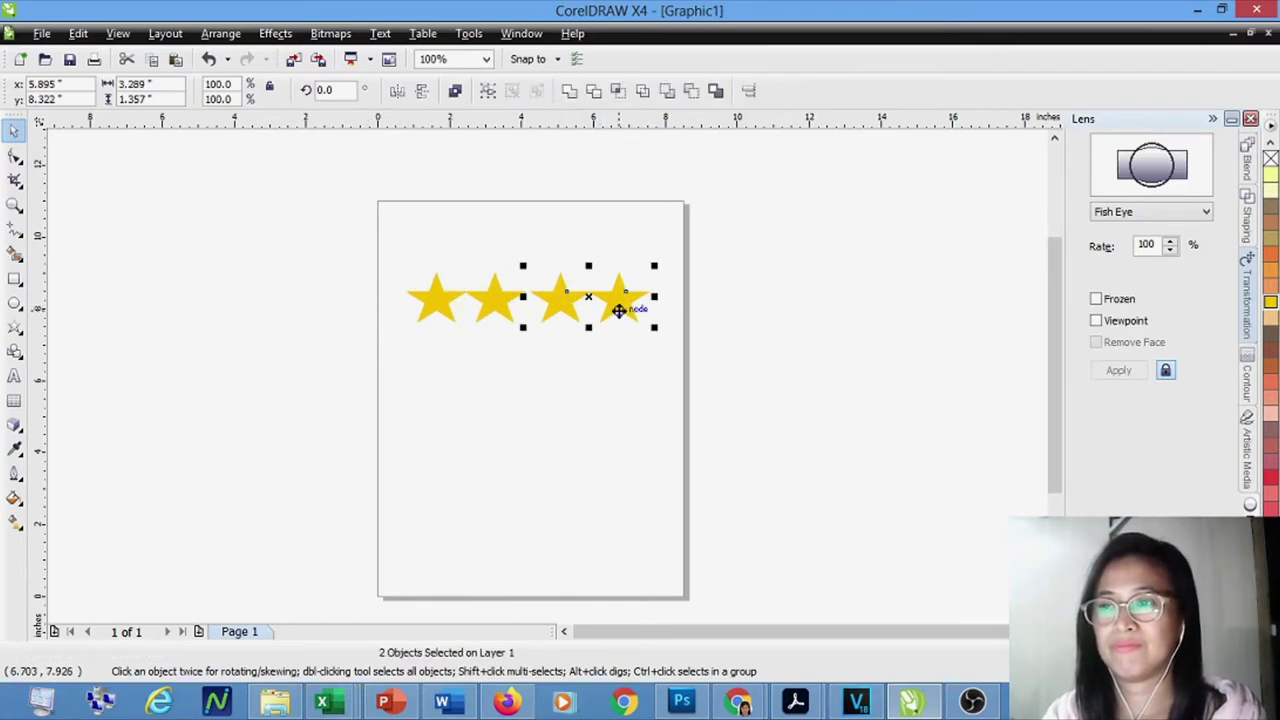
Step: Duplicate the row of four stars down the page to make a grid of eight rows
left_click_drag(391, 251, 654, 331)
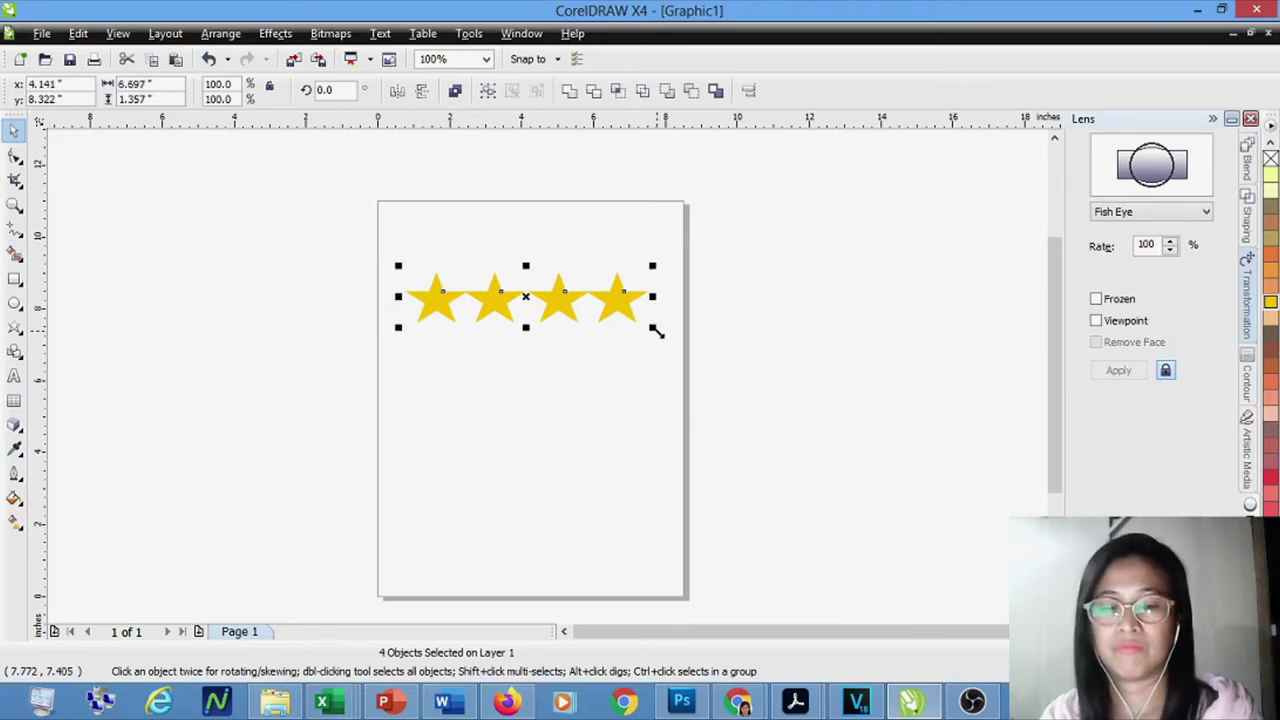
left_click_drag(628, 290, 607, 376)
right_click(614, 337)
right_click(607, 376)
left_click_drag(357, 234, 706, 465)
left_click_drag(643, 329, 606, 458)
right_click(606, 458)
left_click(828, 484)
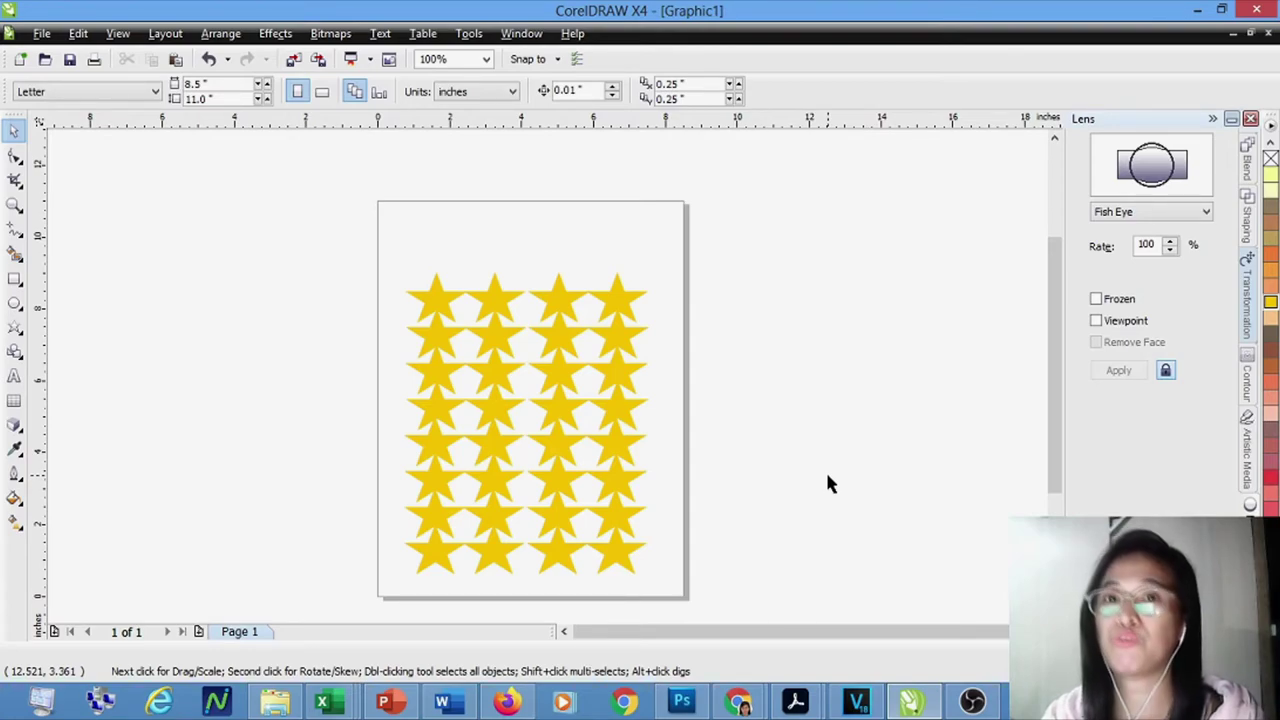
Step: Draw an ellipse 6.25 by 6.5 inches over the star grid and shift it slightly down and left
left_click(22, 312)
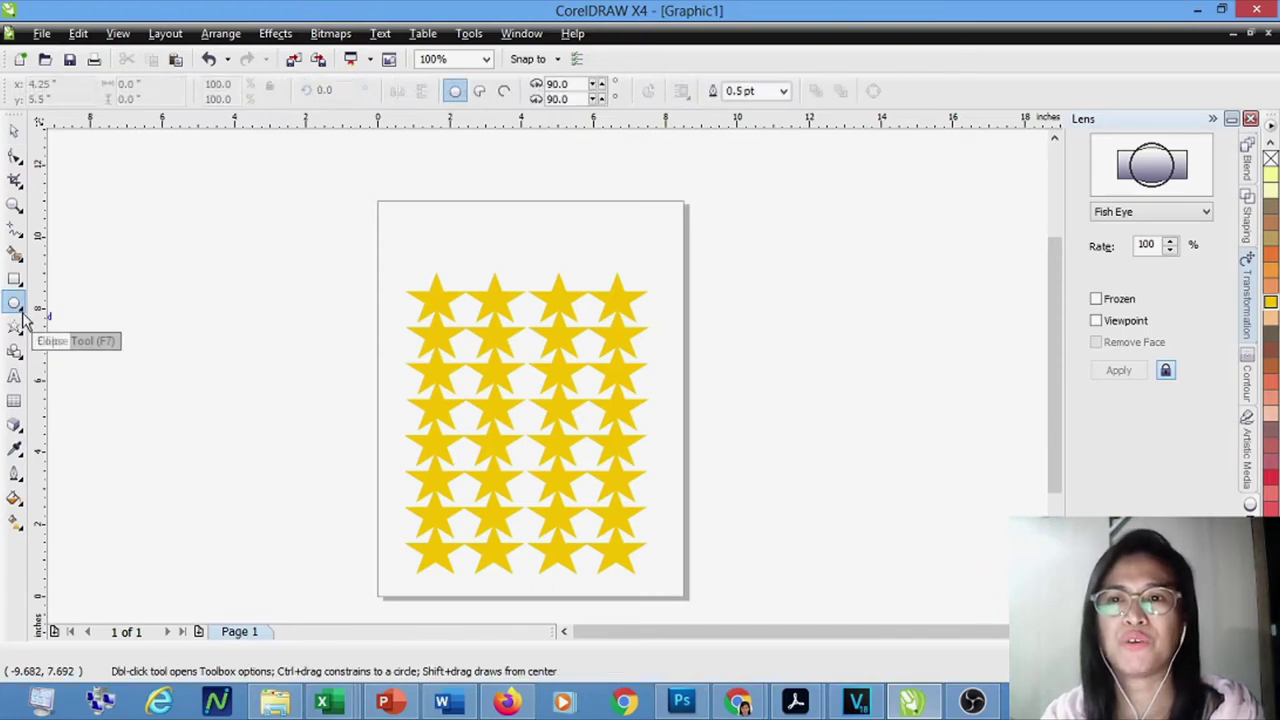
left_click(25, 315)
left_click(75, 313)
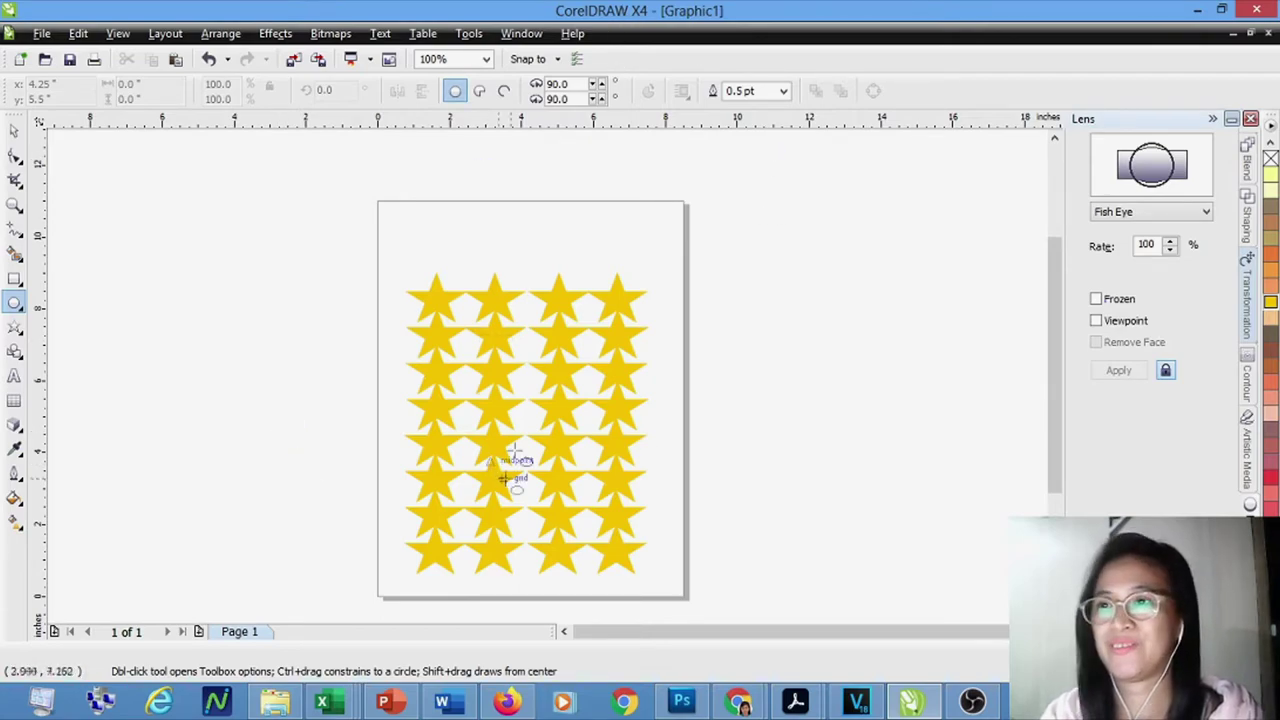
left_click_drag(411, 299, 645, 538)
key("space")
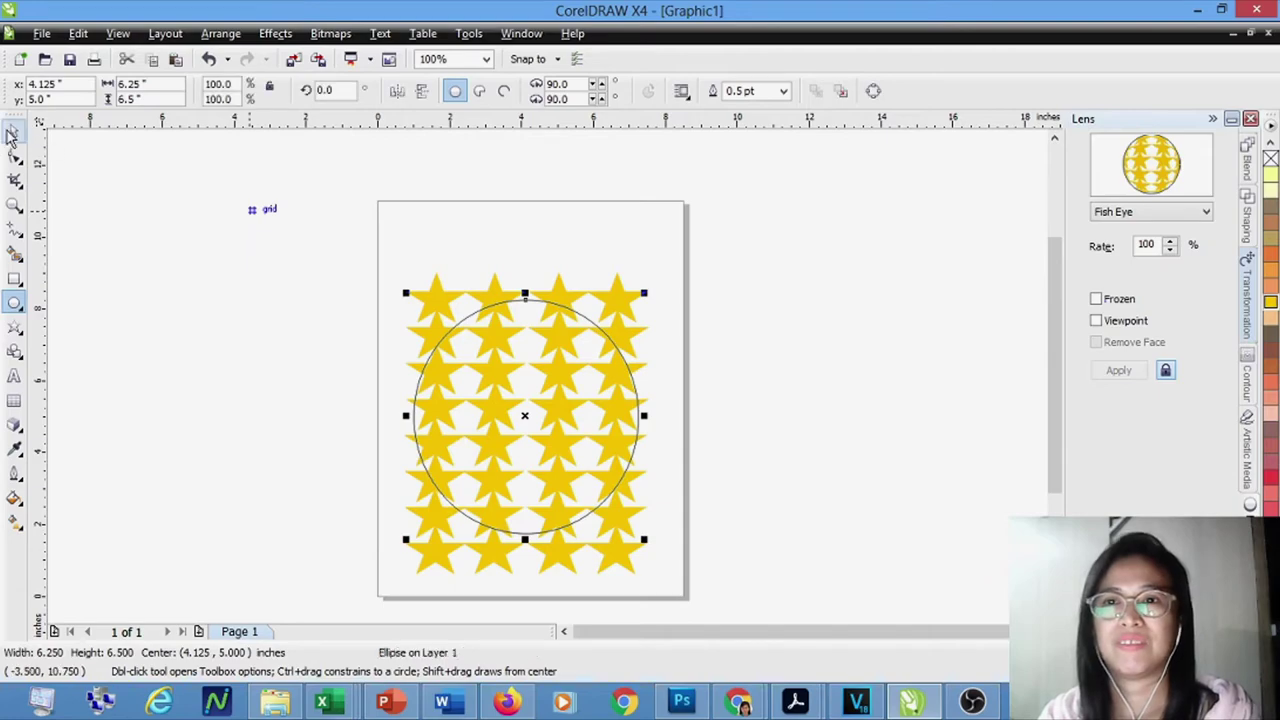
left_click_drag(540, 298, 540, 299)
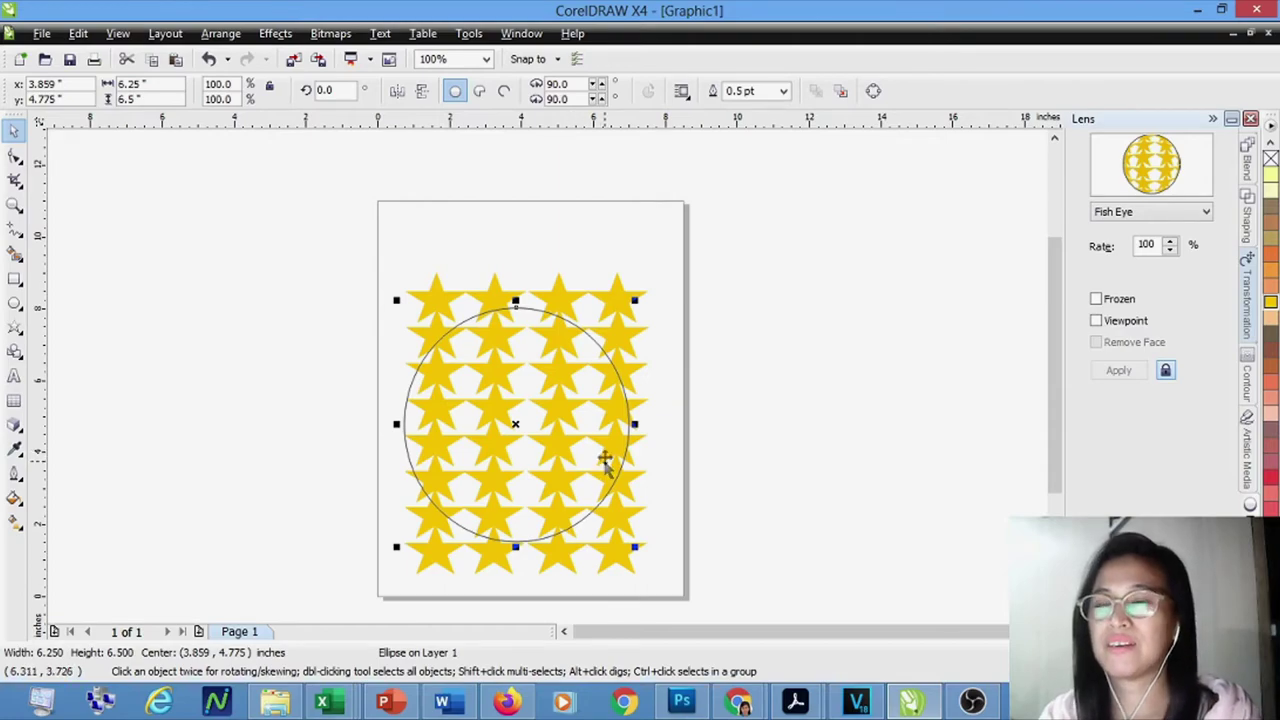
Step: Apply a Fish Eye lens at a rate of 100% to the ellipse over the stars
left_click(276, 34)
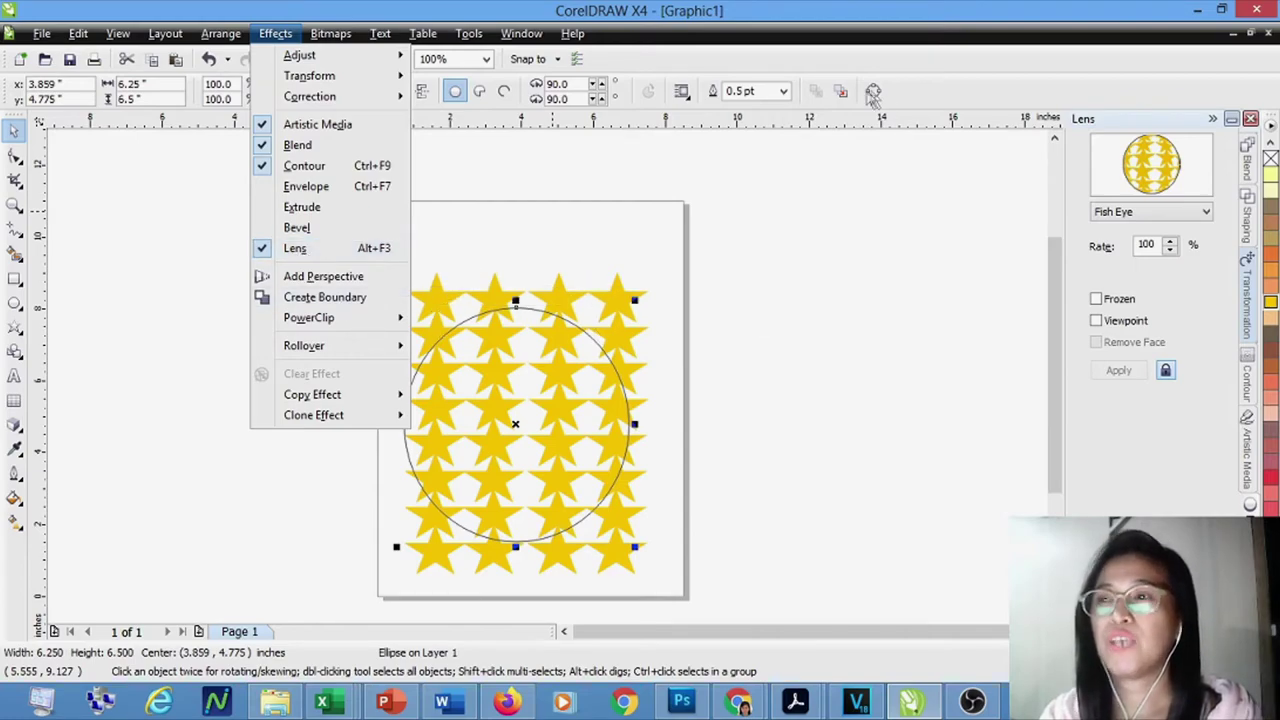
left_click(953, 76)
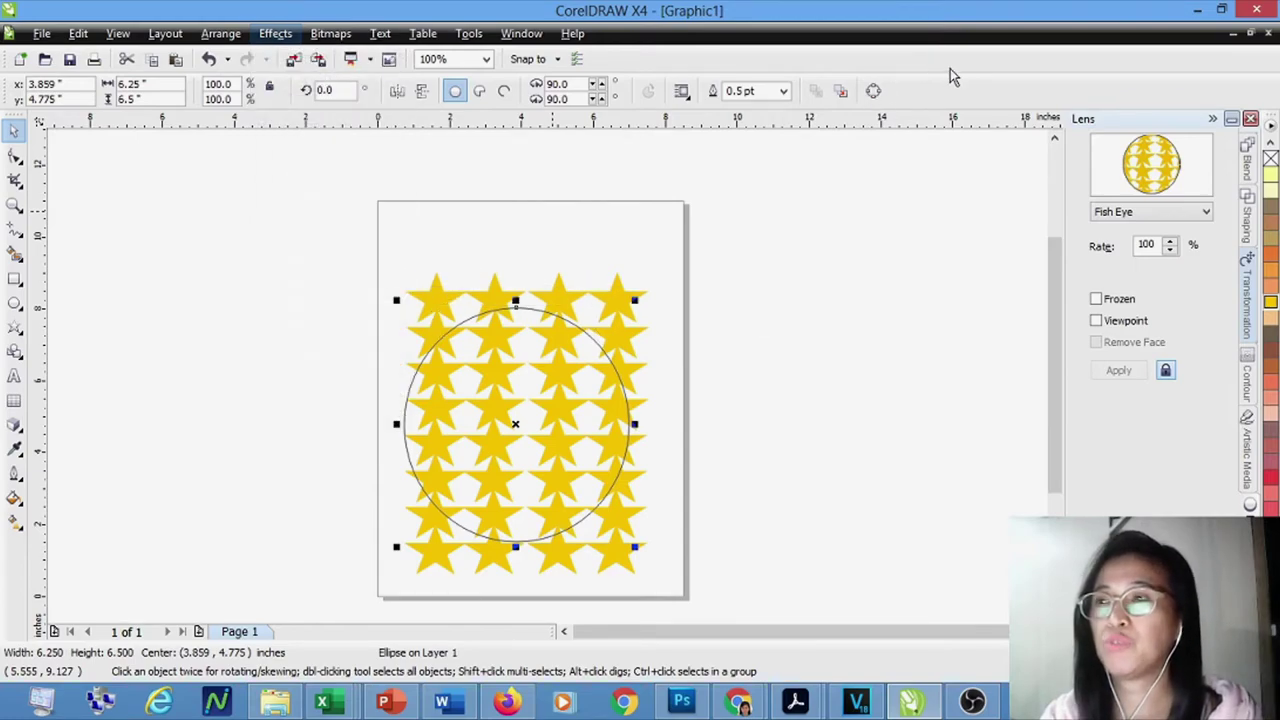
left_click(1182, 220)
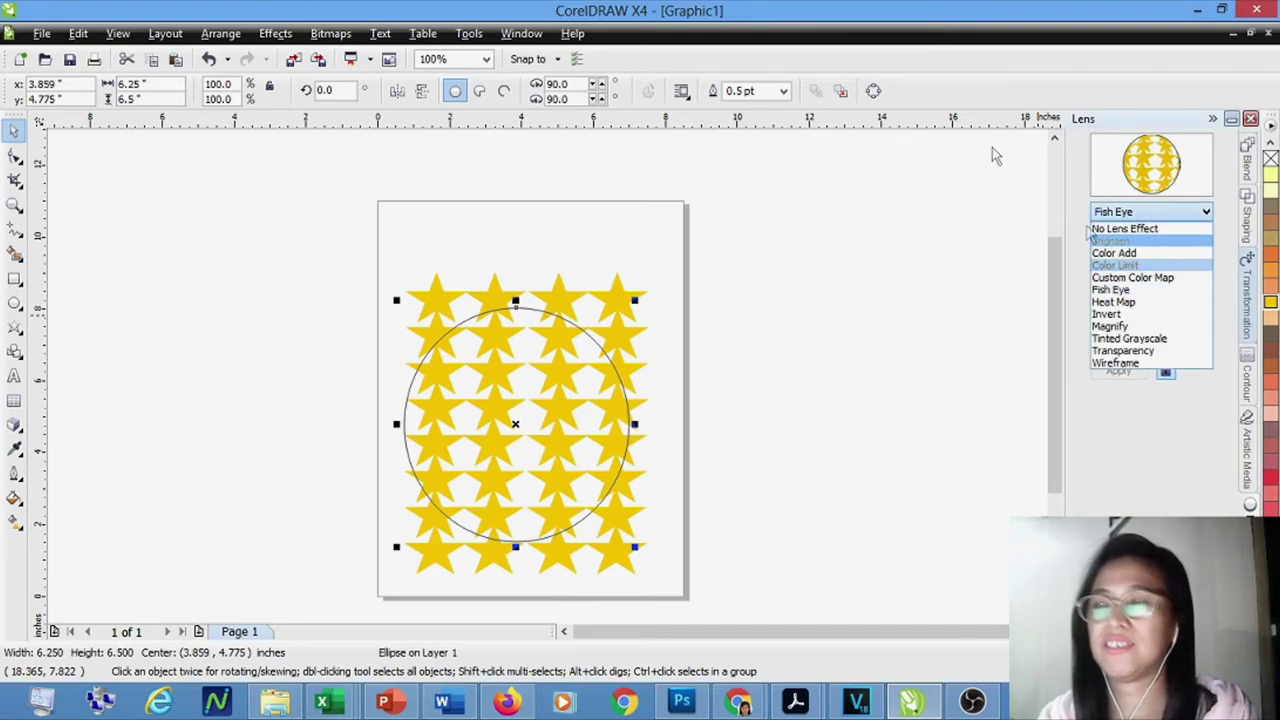
left_click(900, 100)
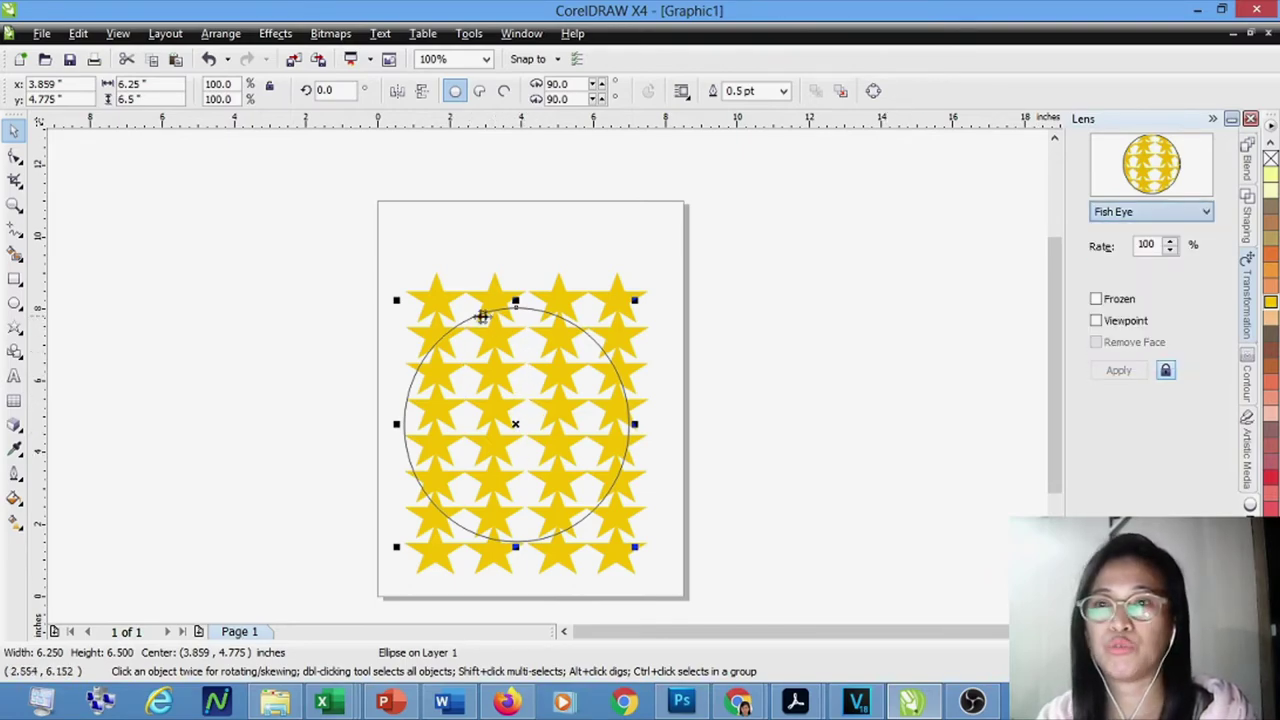
left_click(1186, 216)
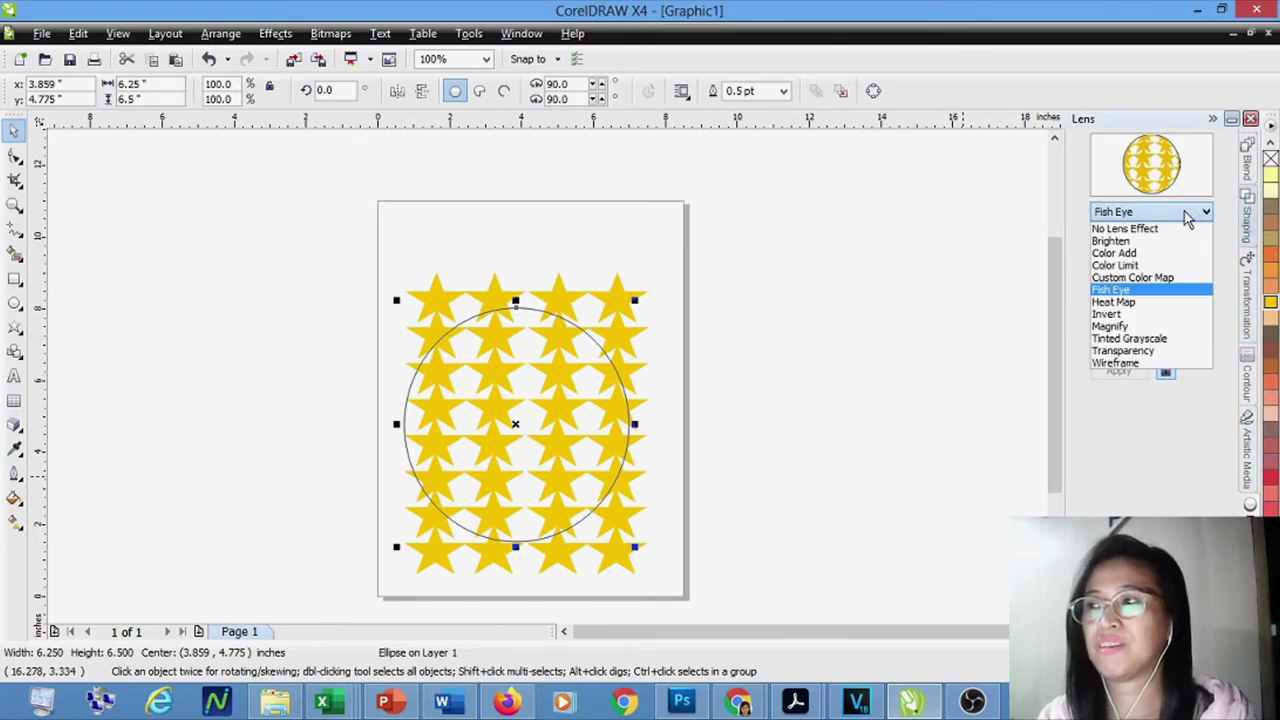
left_click(1150, 289)
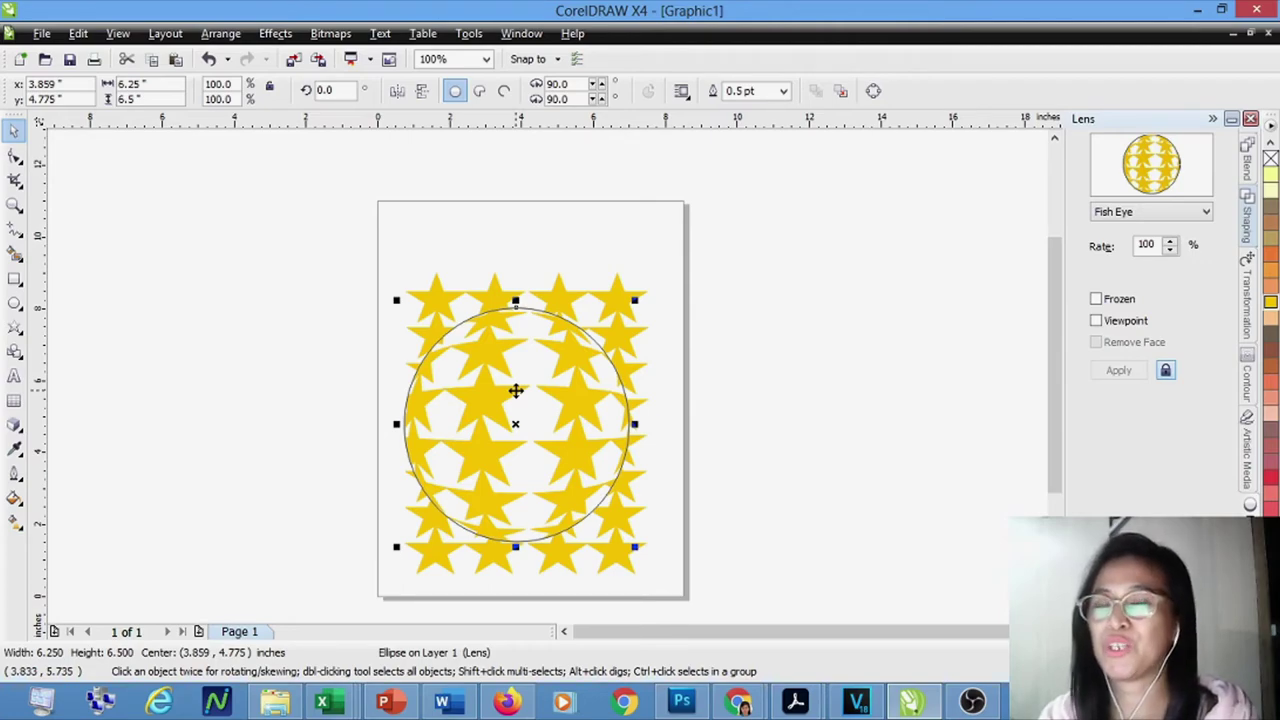
Step: Enable Frozen and Viewpoint for the lens and move the frozen ellipse off the page to the right of the star grid
left_click(1097, 300)
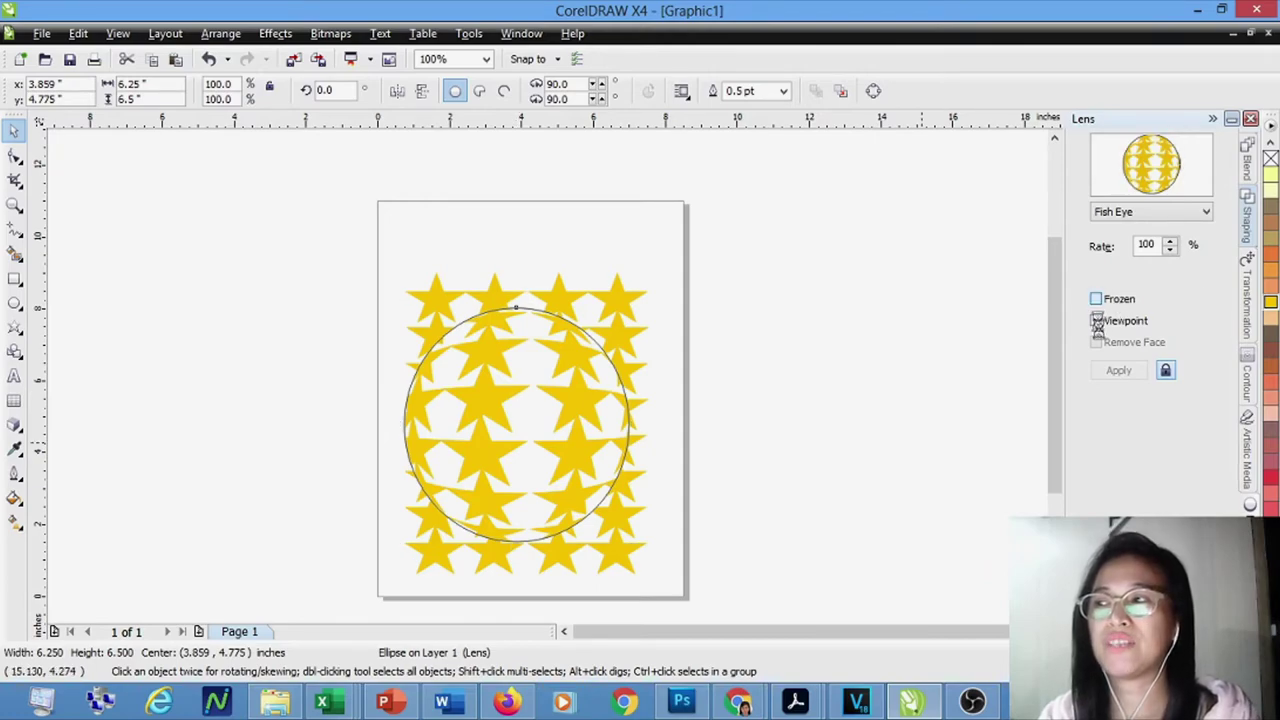
left_click(1098, 322)
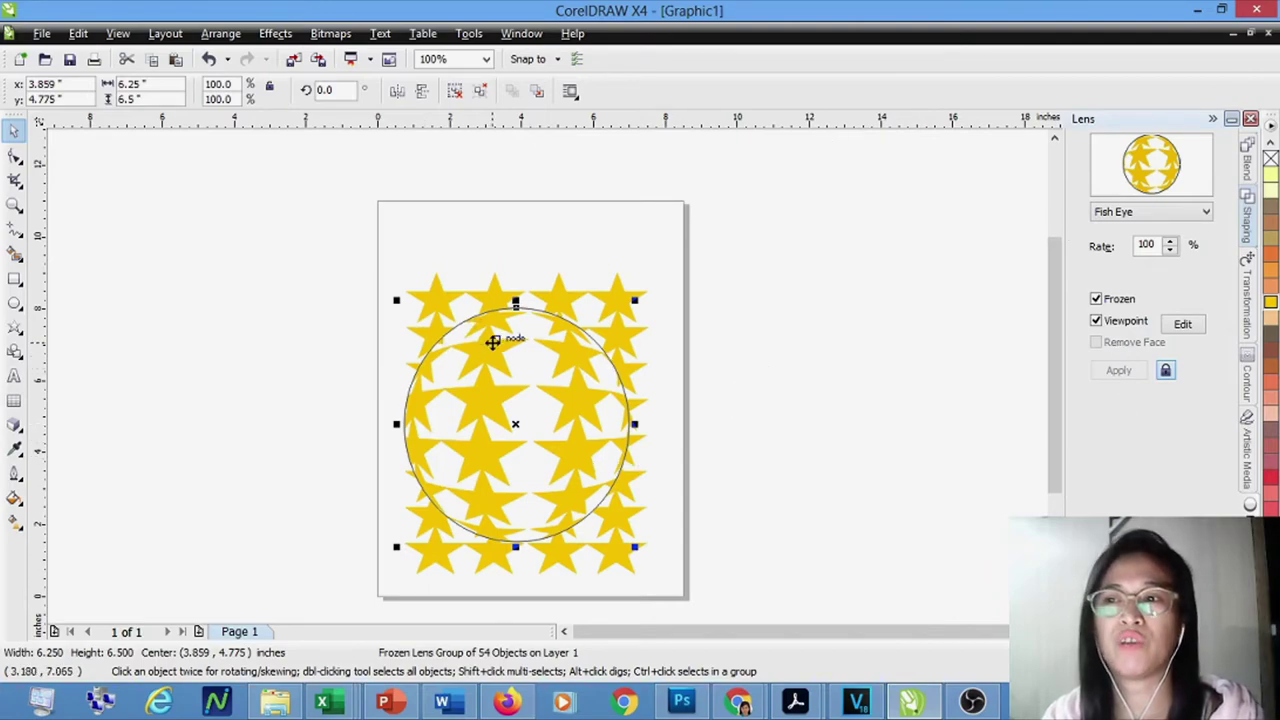
left_click_drag(493, 341, 802, 330)
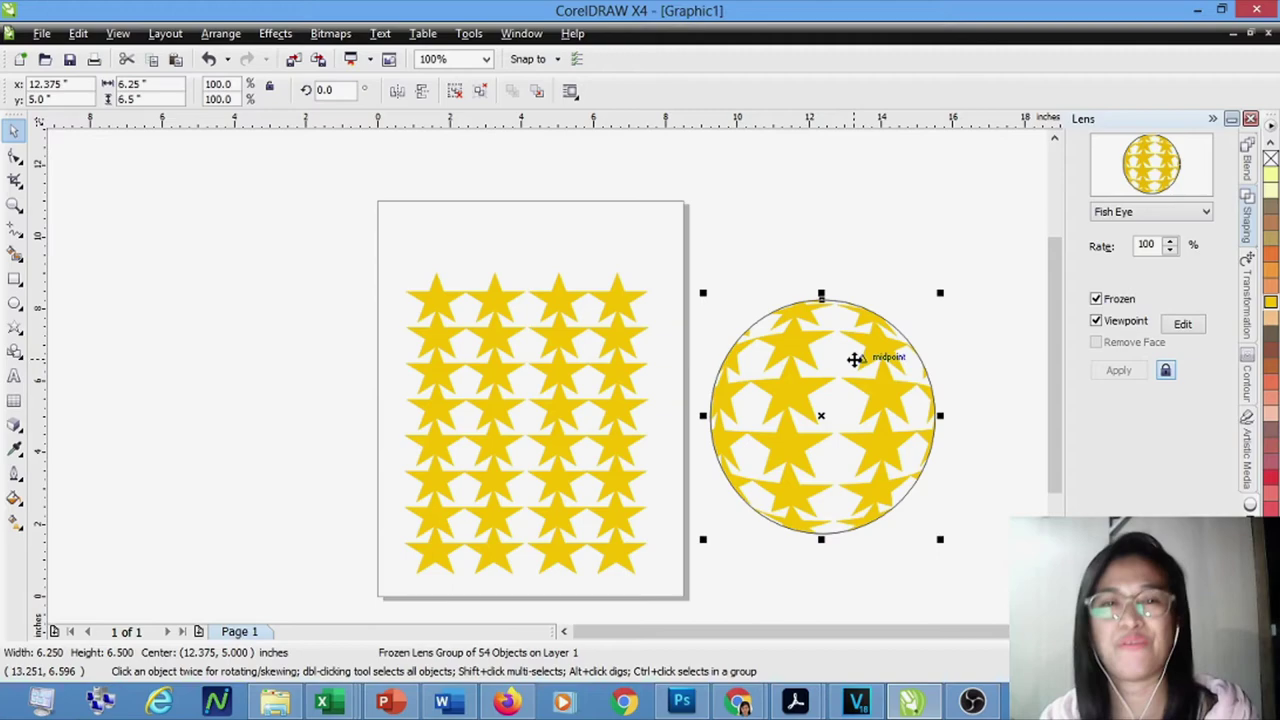
Step: Clear all objects from the drawing and add the artistic text LRMDS near the middle of the page's left half
key("ctrl+a")
key("Delete")
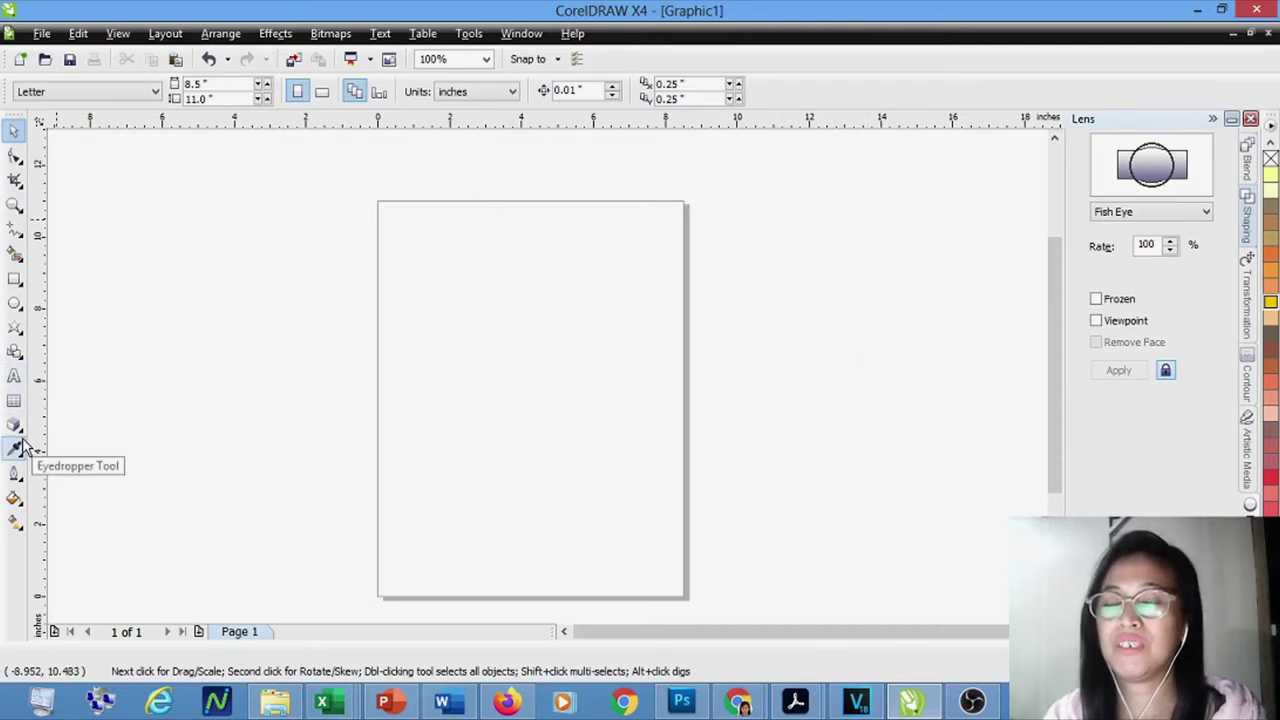
left_click(14, 376)
left_click(432, 381)
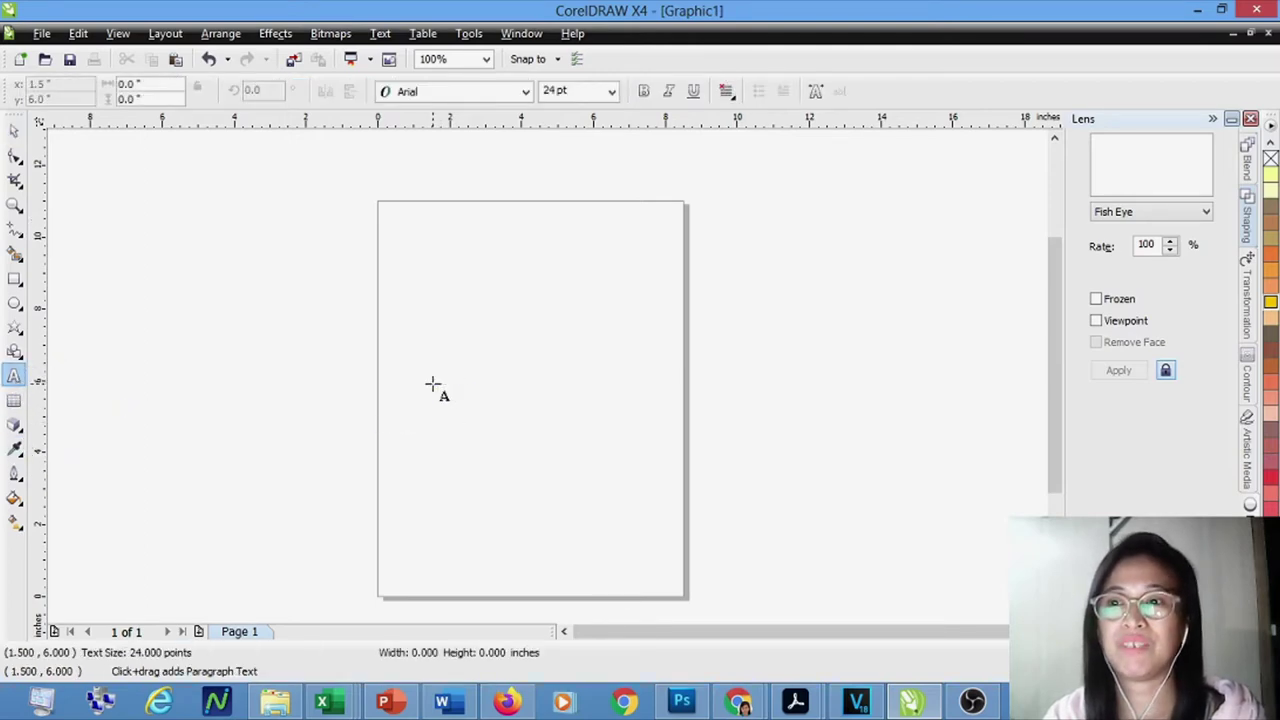
type("RMDS")
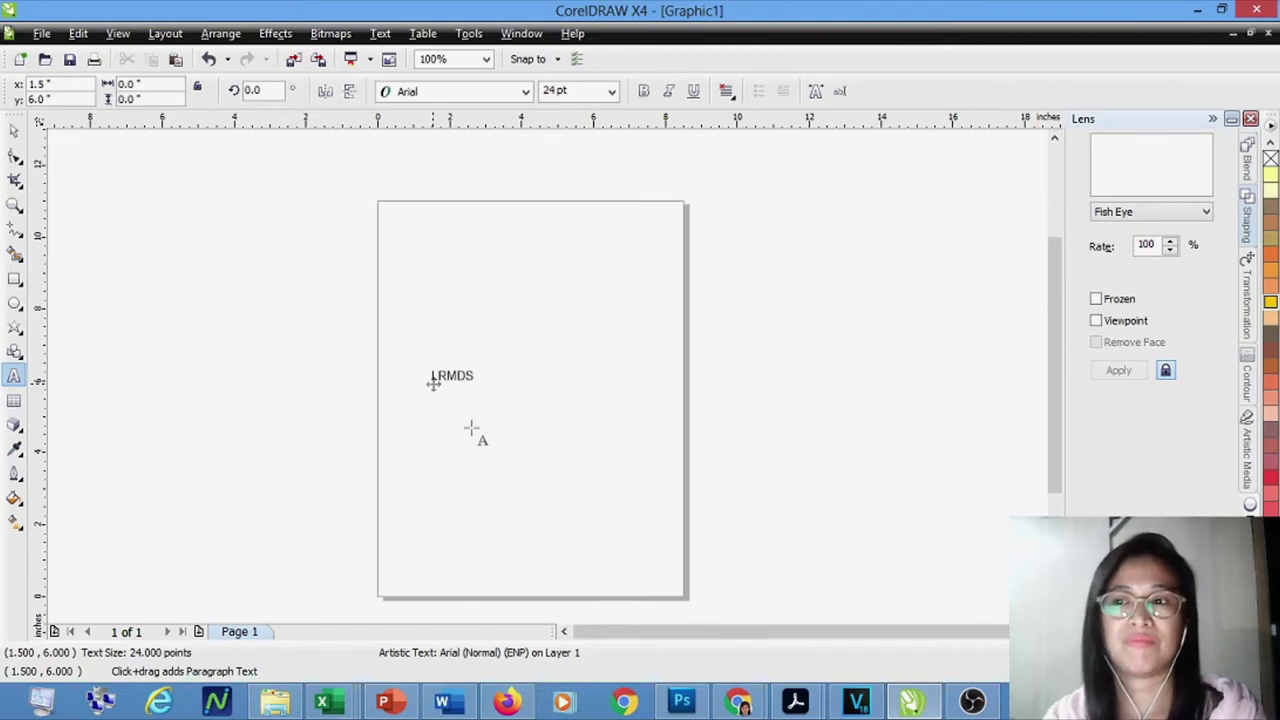
key("ctrl+space")
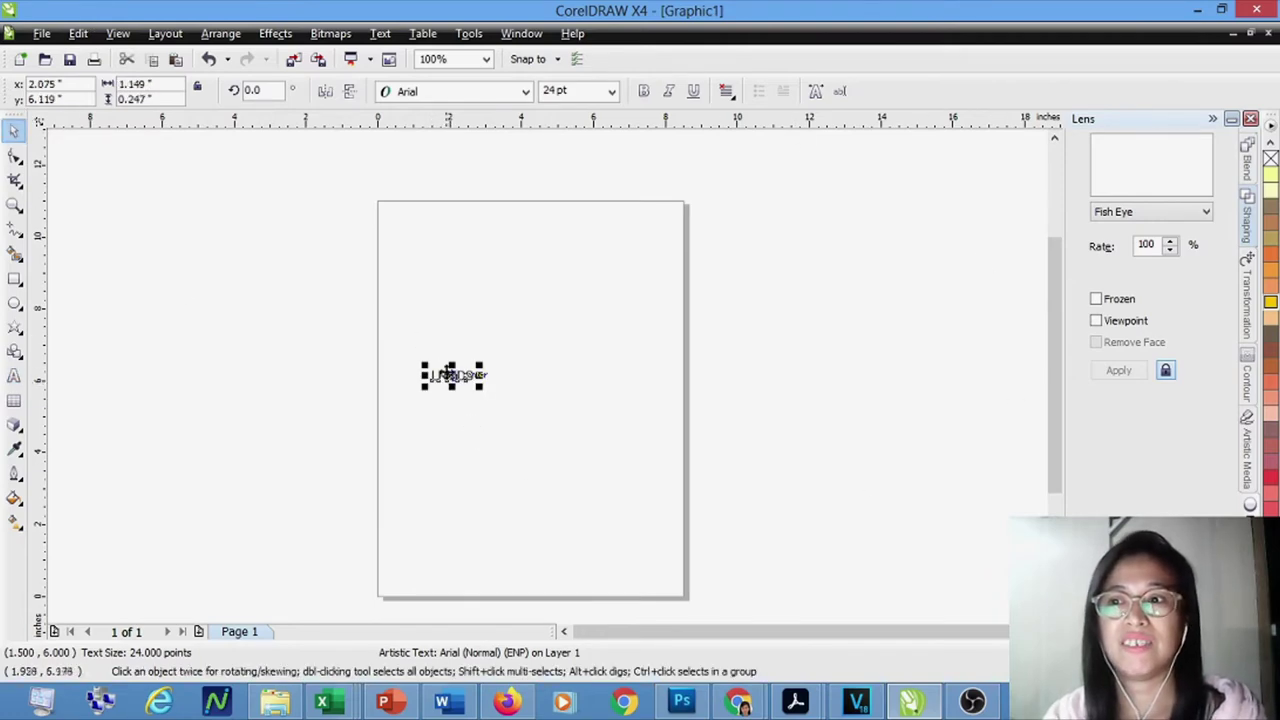
left_click(437, 378)
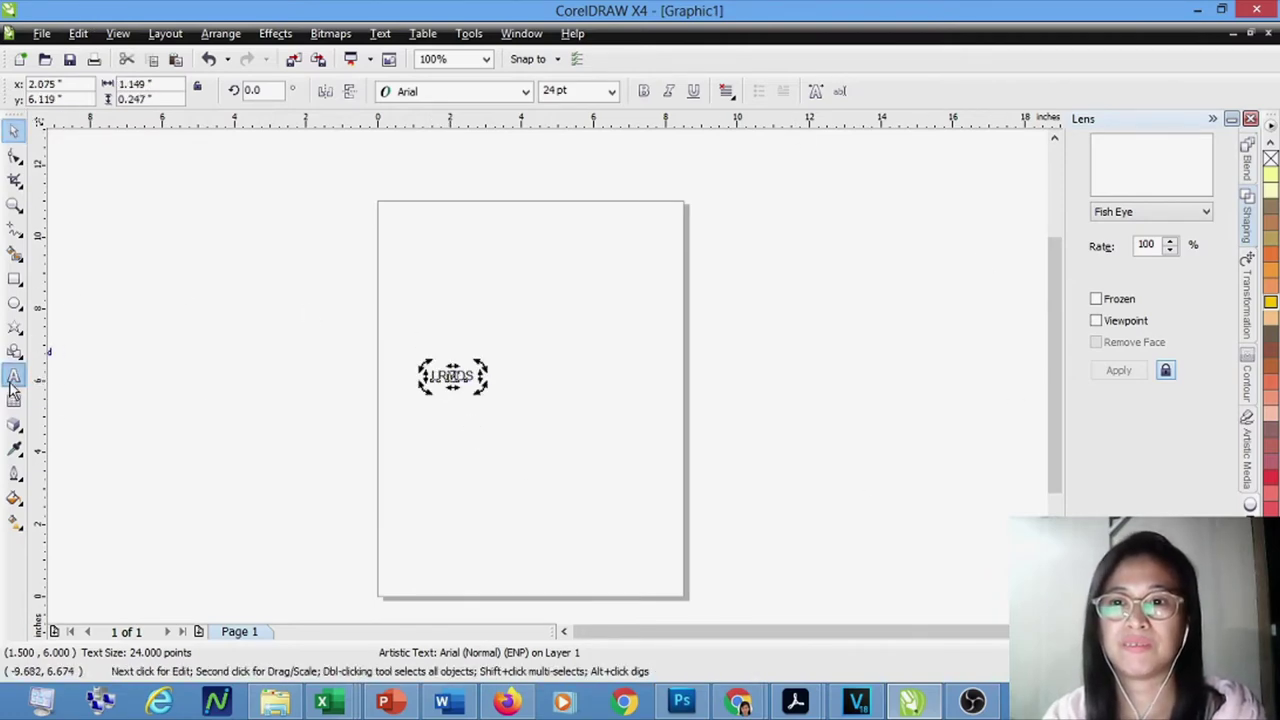
Step: Format the LRMDS text in Bowlby One SC at 150 pt and move it to the lower part of the page
left_click(14, 376)
double_click(449, 377)
left_click(525, 91)
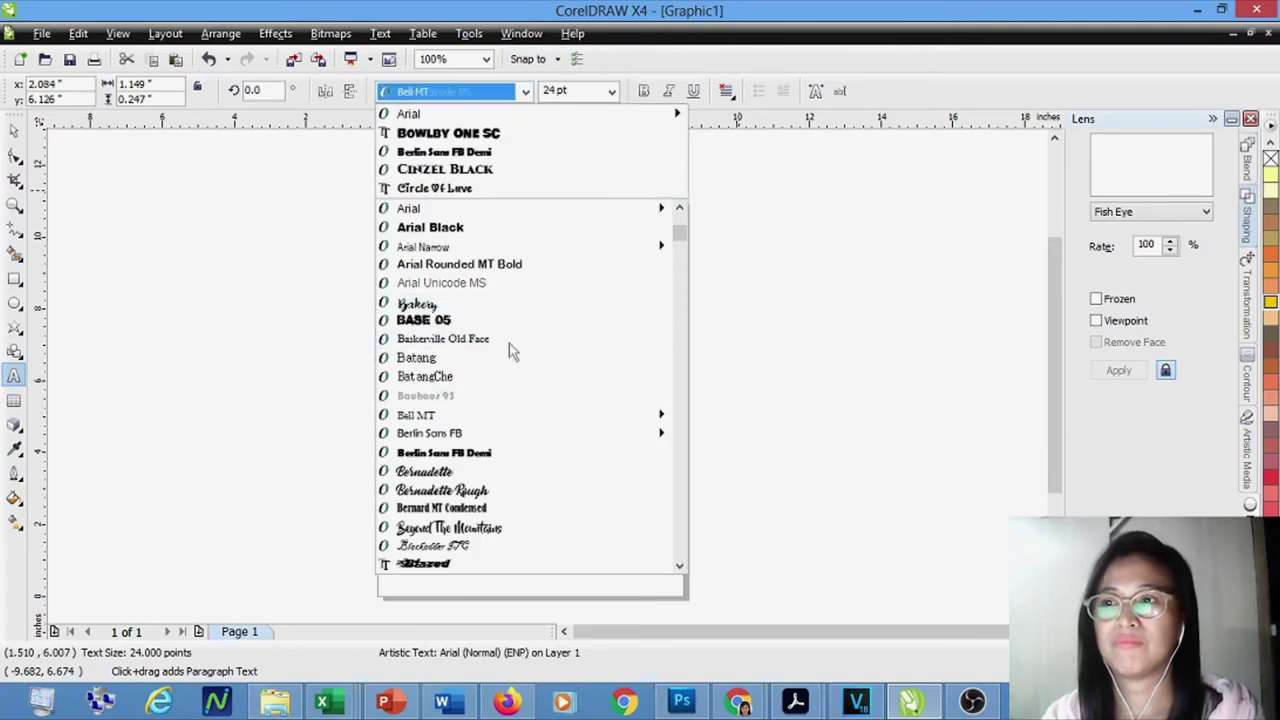
left_click(430, 129)
left_click(612, 91)
left_click(552, 380)
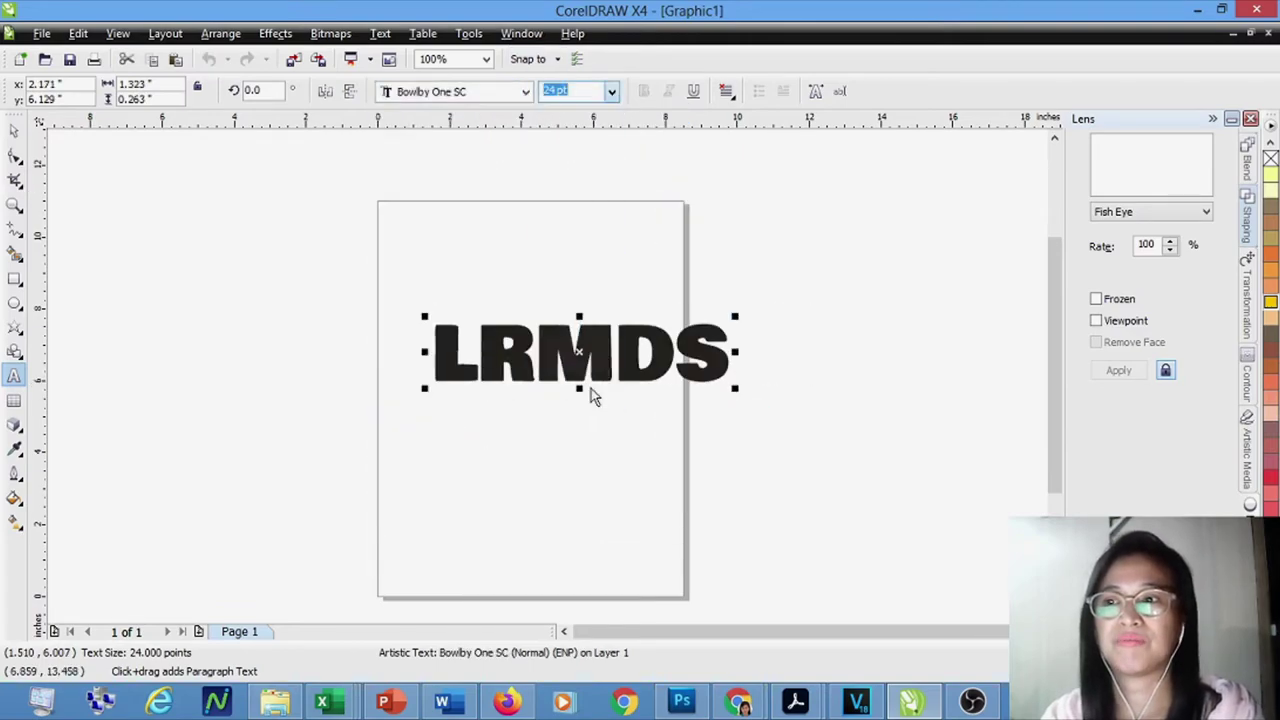
key("ctrl+space")
left_click_drag(552, 343, 503, 460)
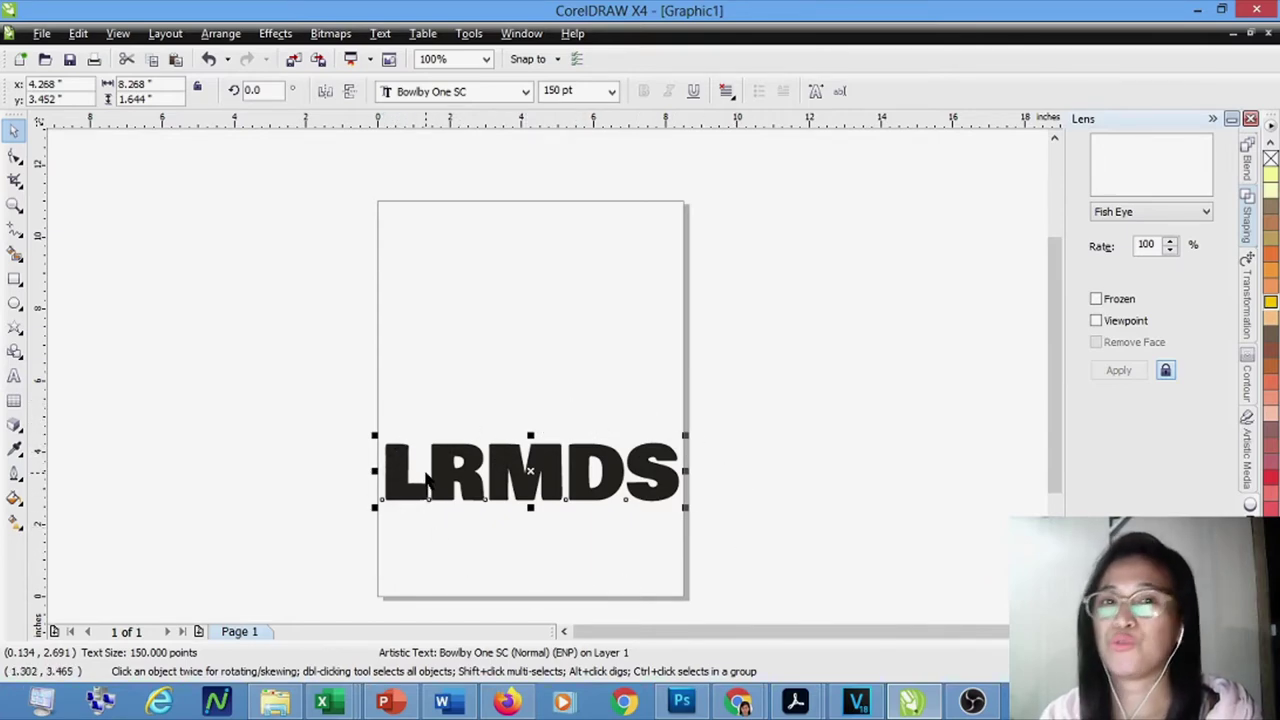
Step: Import lrmds.png from the Drive folder and place it in the page's upper left area
left_click(43, 34)
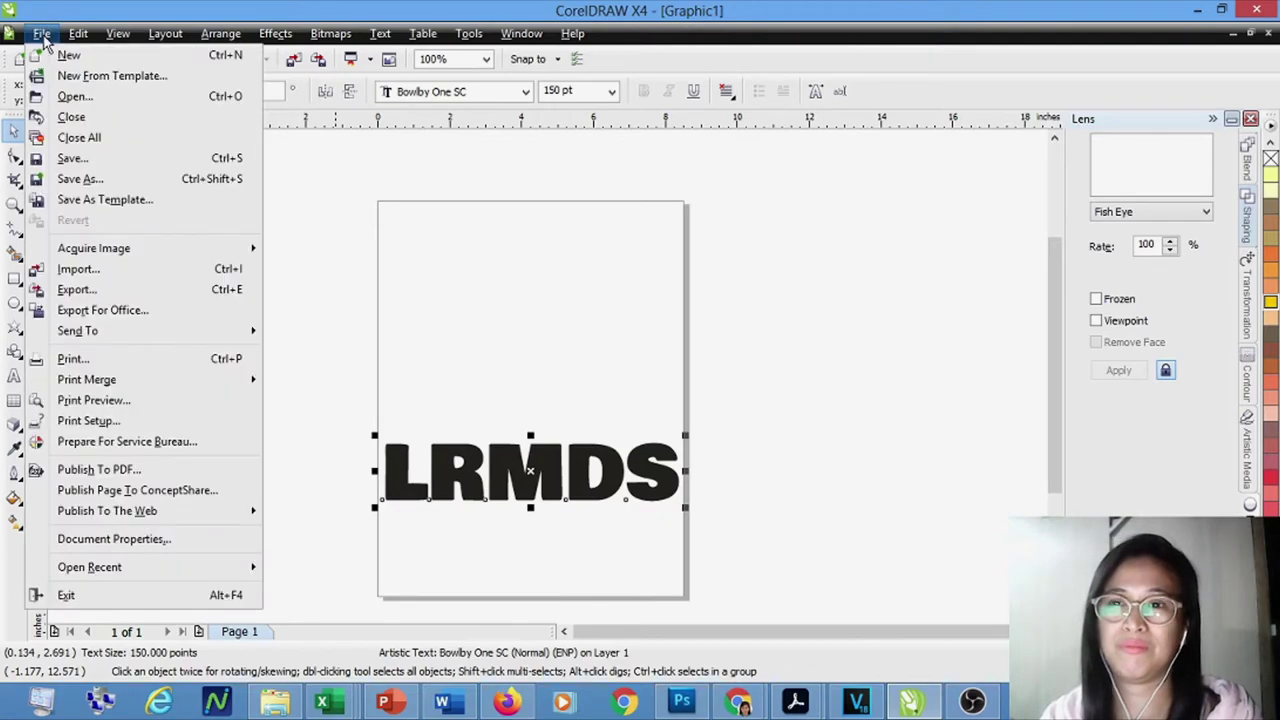
left_click(100, 276)
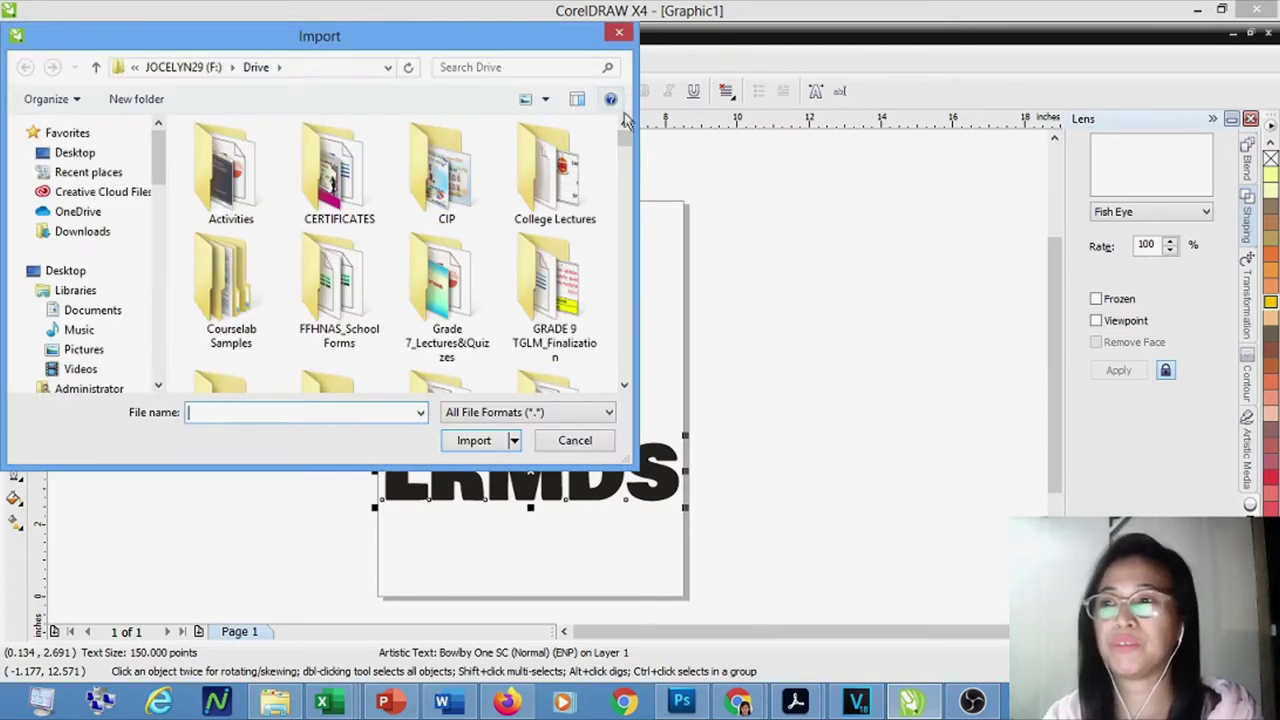
left_click_drag(626, 140, 650, 310)
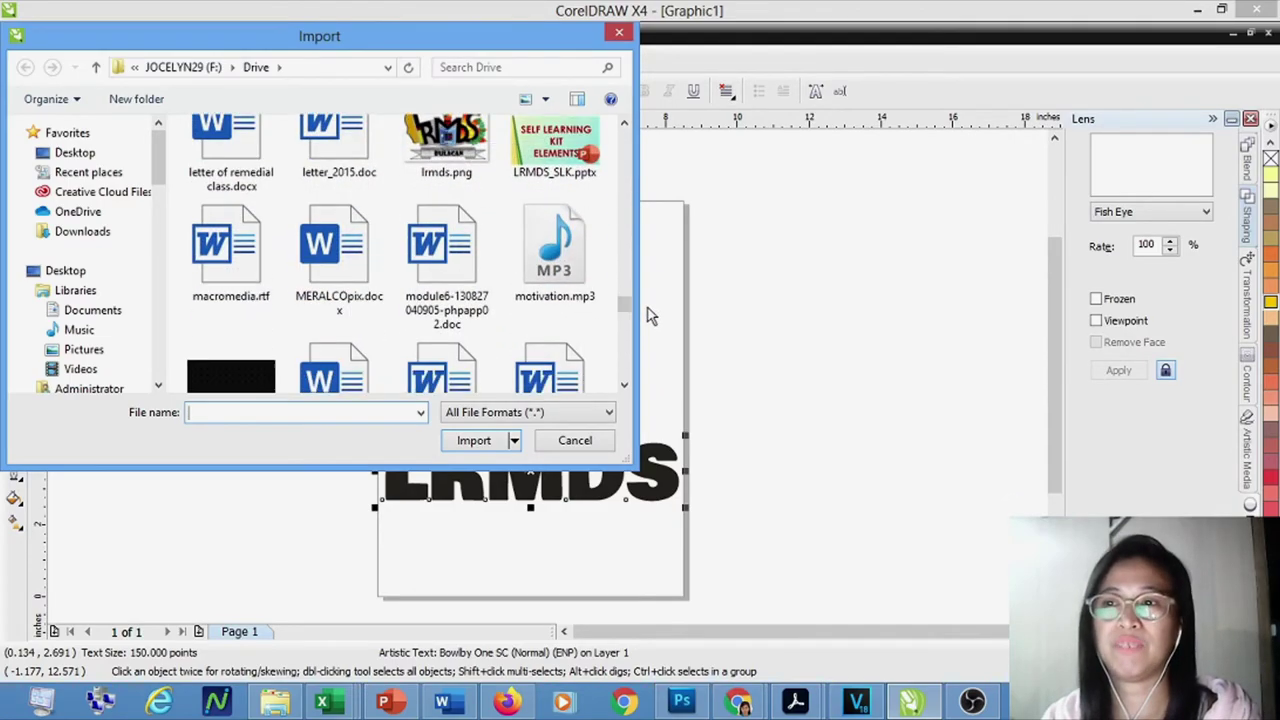
left_click(443, 176)
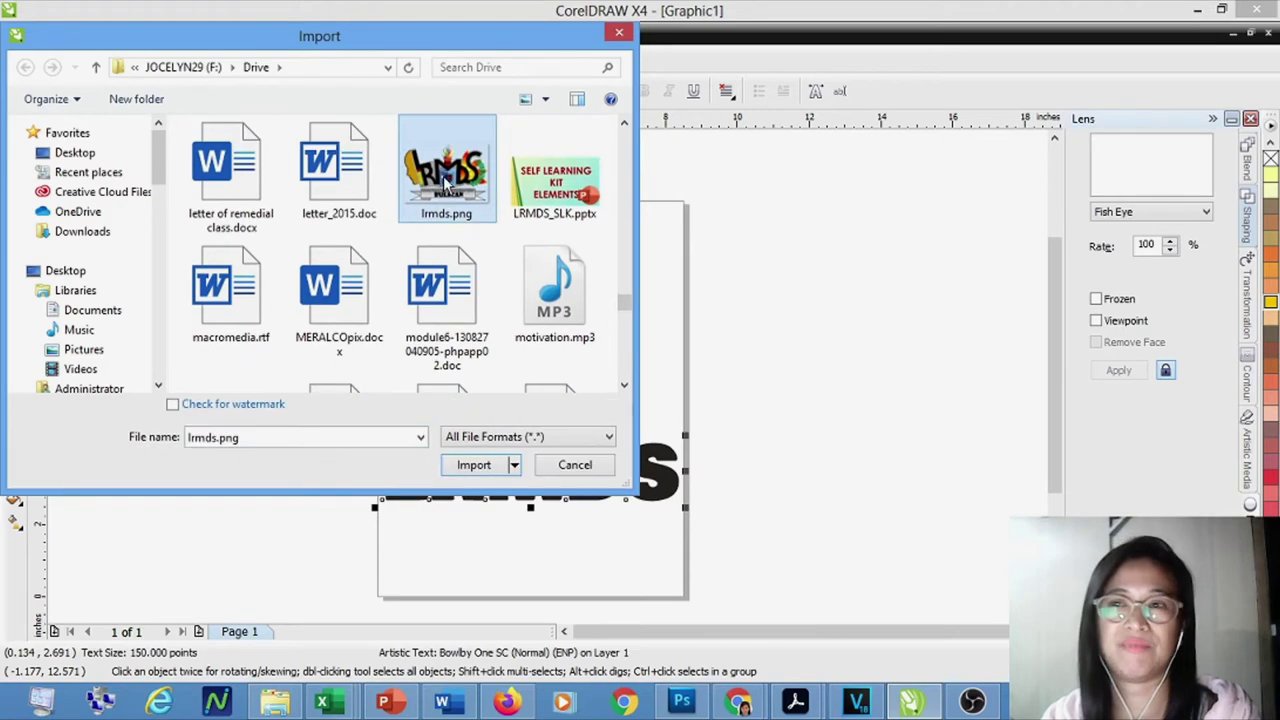
left_click(466, 467)
left_click(407, 242)
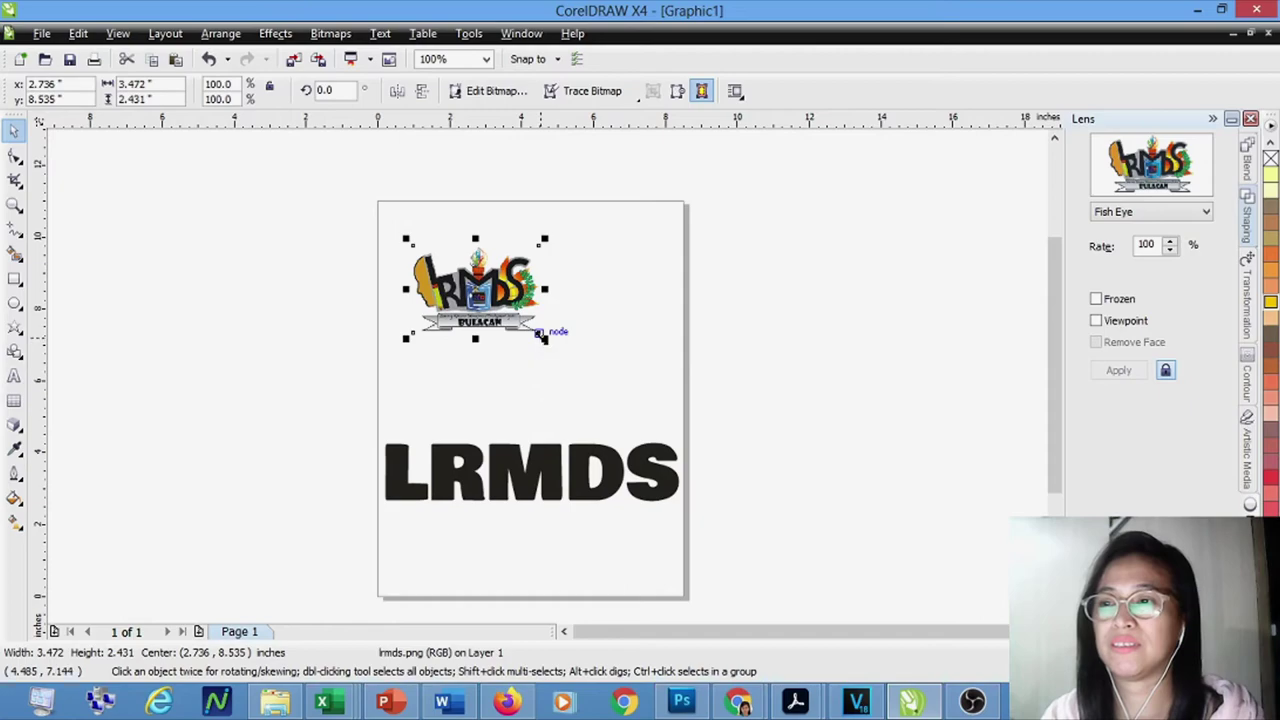
Step: Enlarge the imported logo to about 7.89 by 5 inches and position it just above the LRMDS text
left_click_drag(544, 338, 686, 428)
left_click_drag(406, 335, 387, 335)
left_click_drag(563, 346, 563, 328)
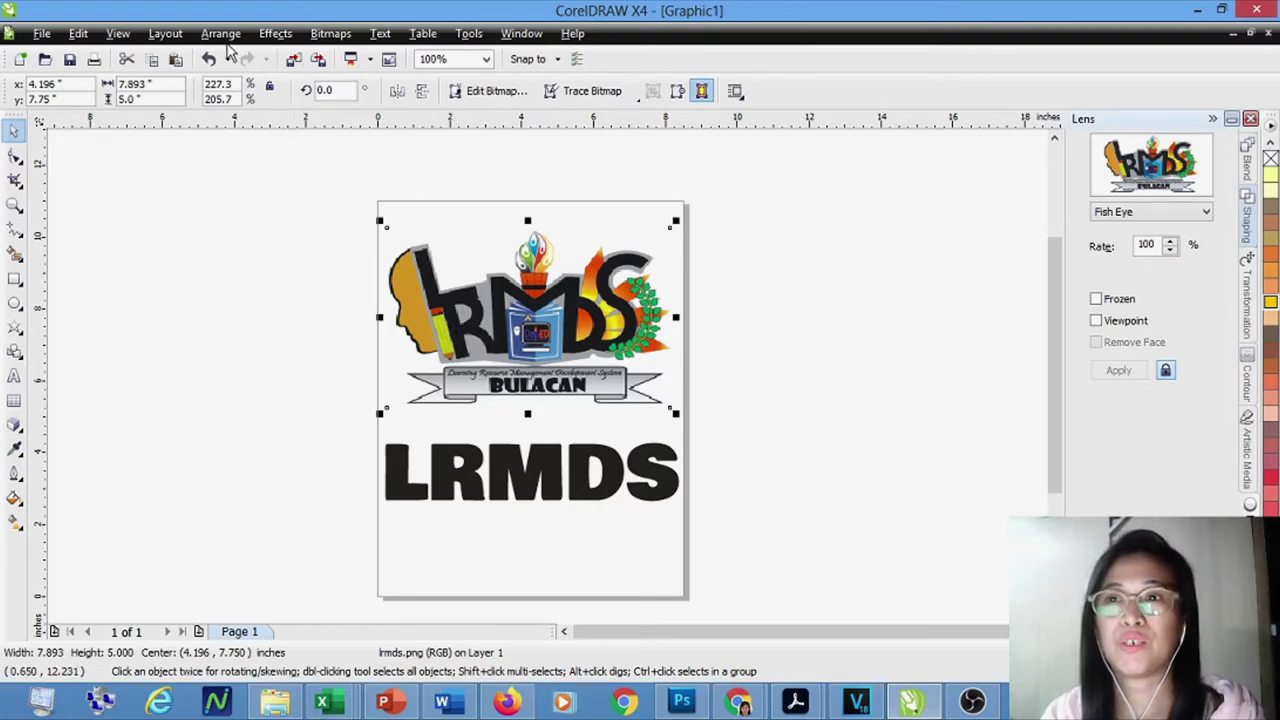
Step: Try PowerClip by placing the logo inside the LRMDS text, and undo the clipping
left_click(275, 36)
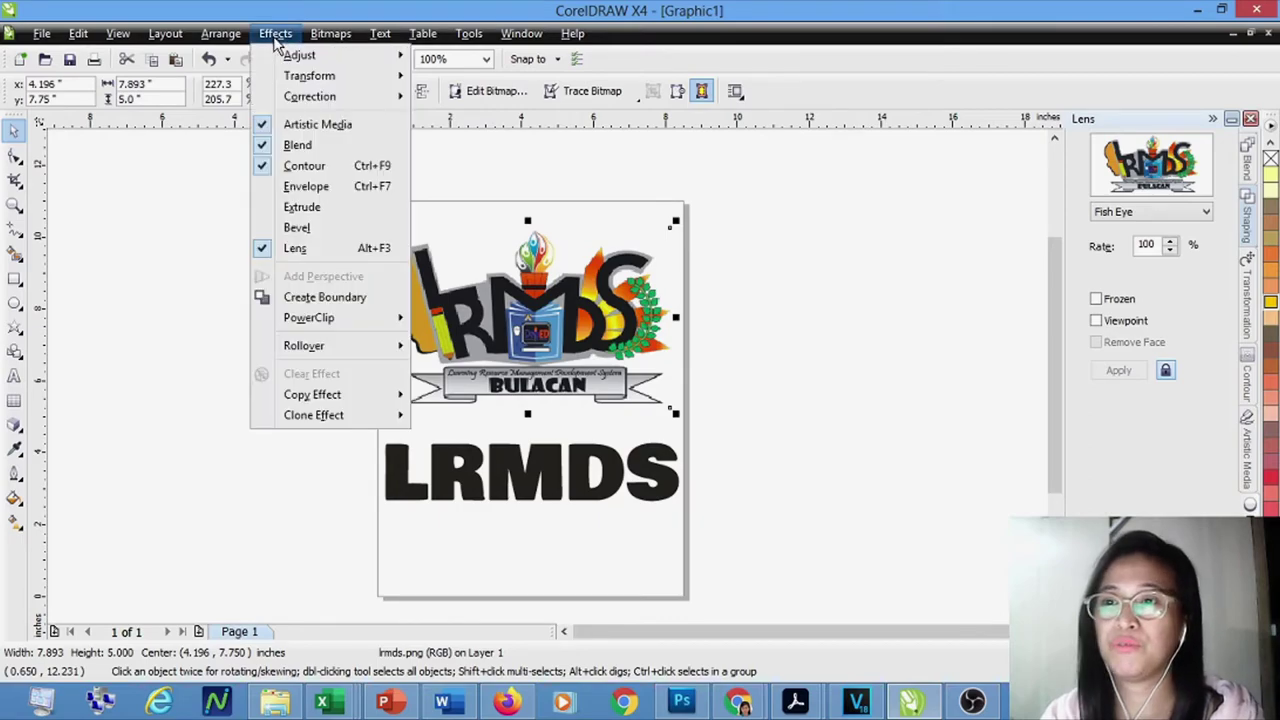
mouse_move(356, 318)
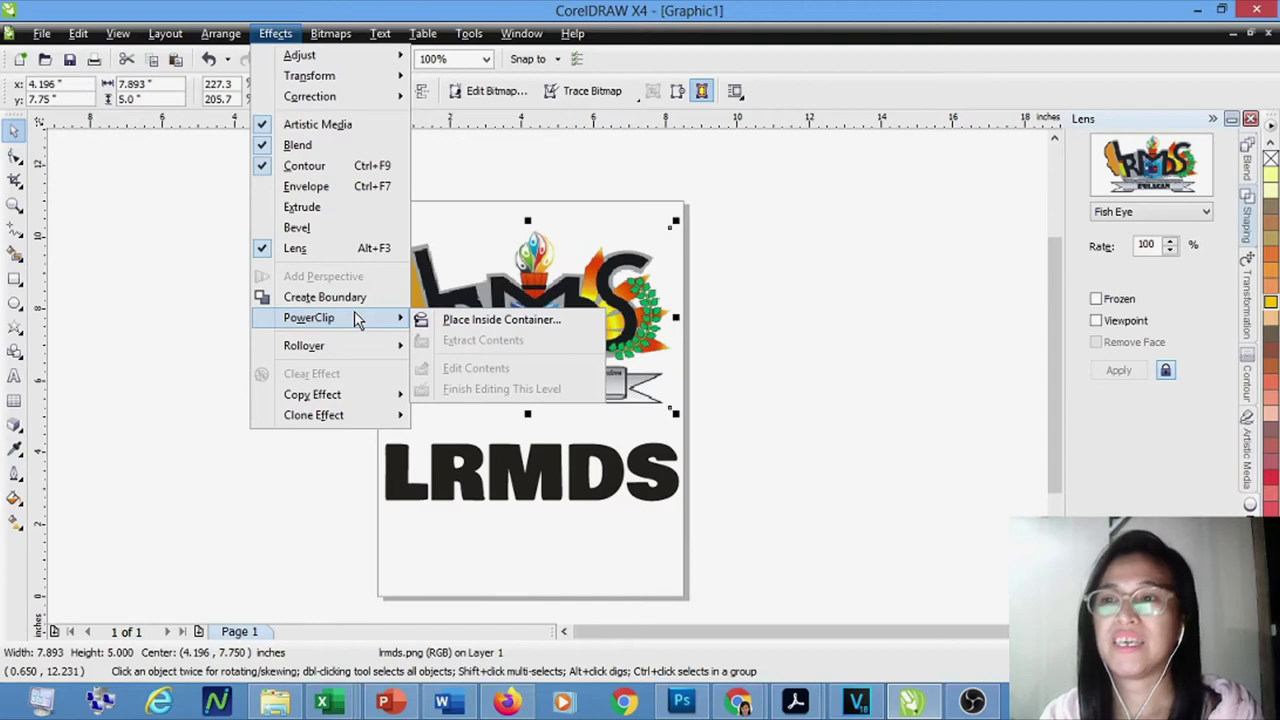
left_click(483, 321)
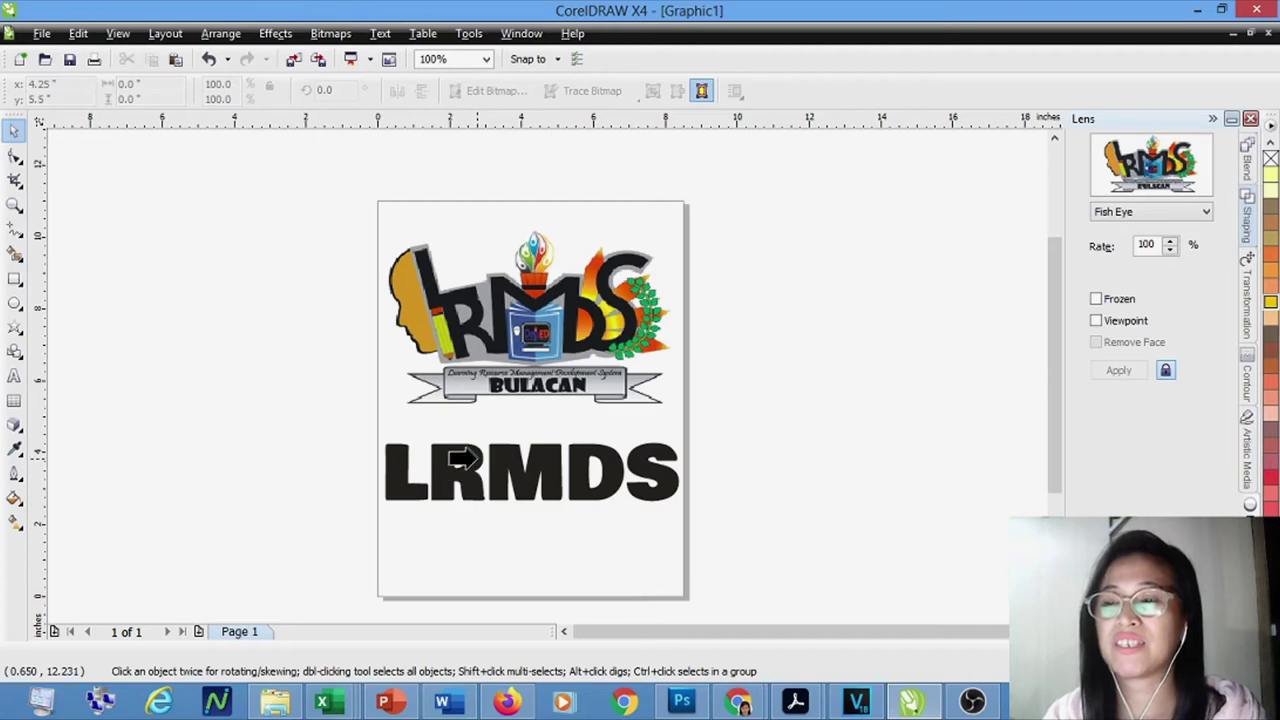
left_click(480, 468)
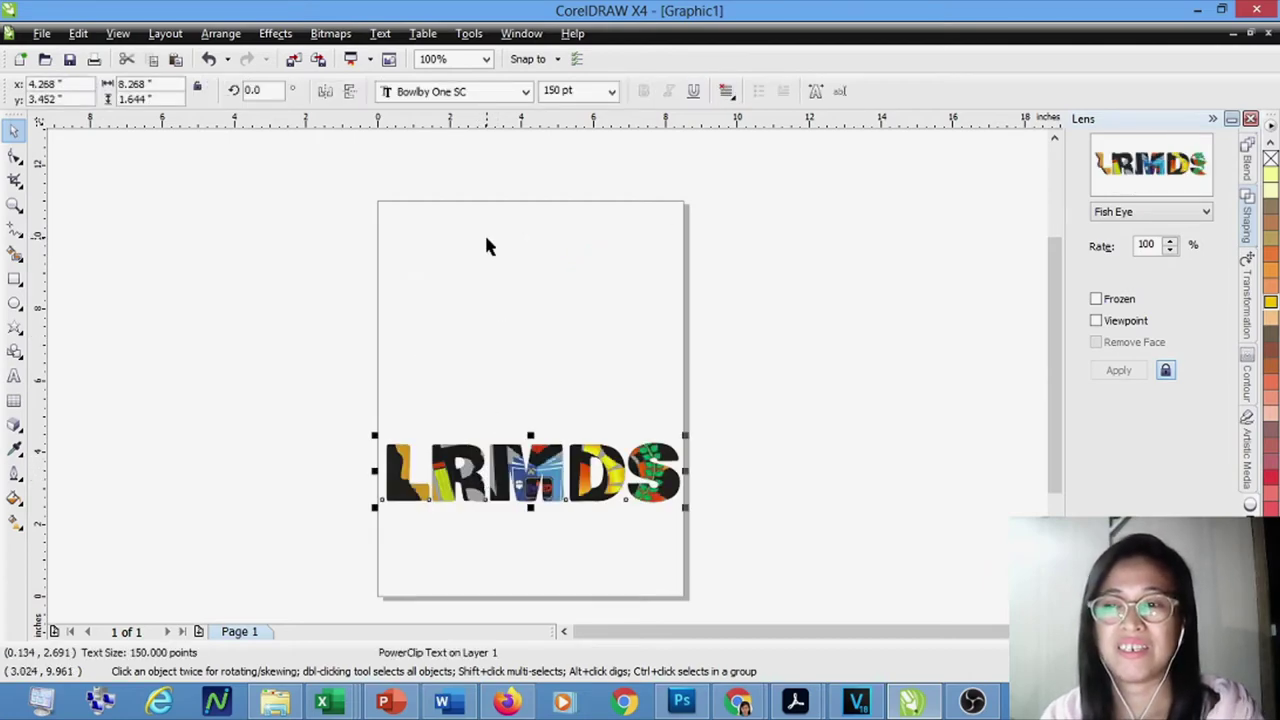
key("ctrl+z")
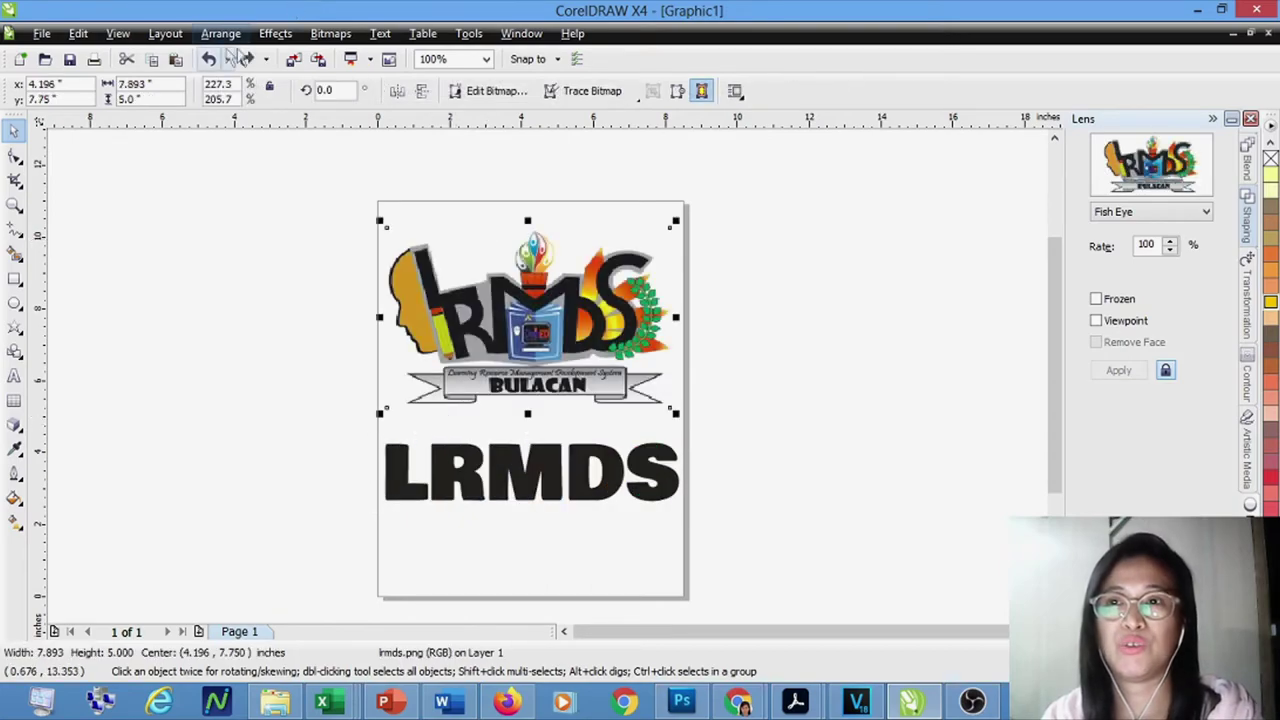
Step: Place the logo inside the LRMDS text with PowerClip
left_click(276, 33)
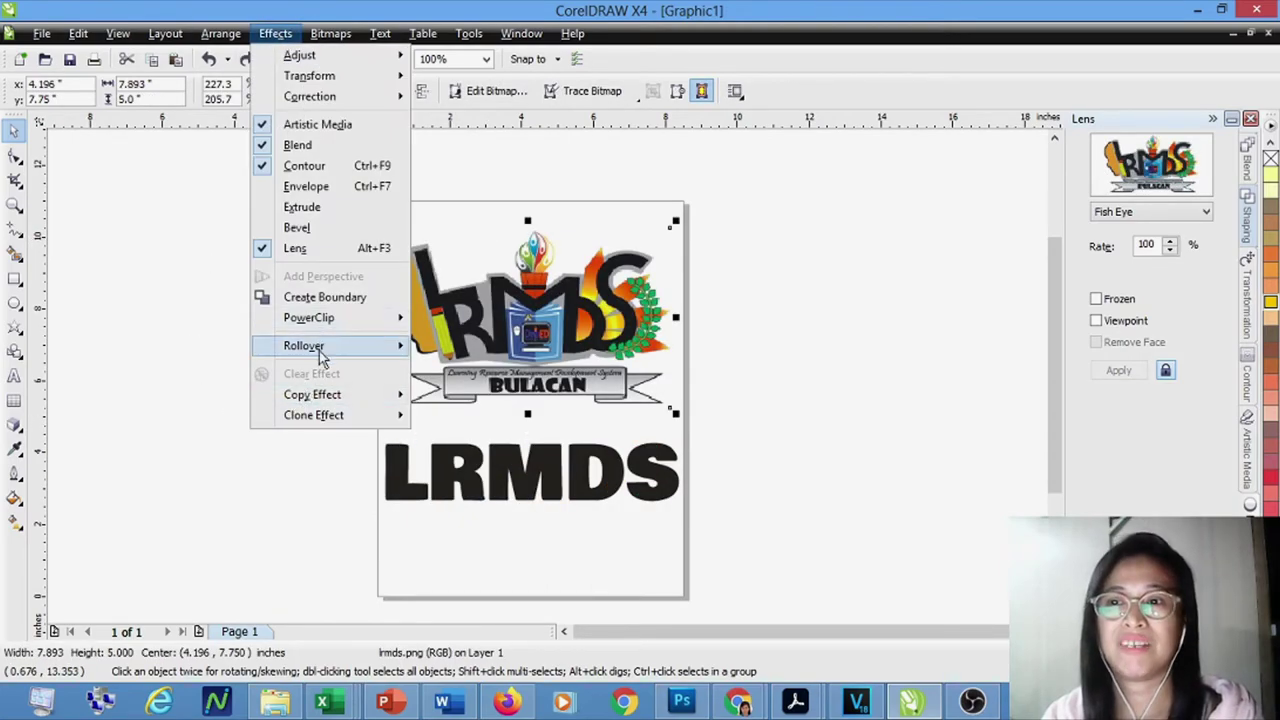
mouse_move(323, 317)
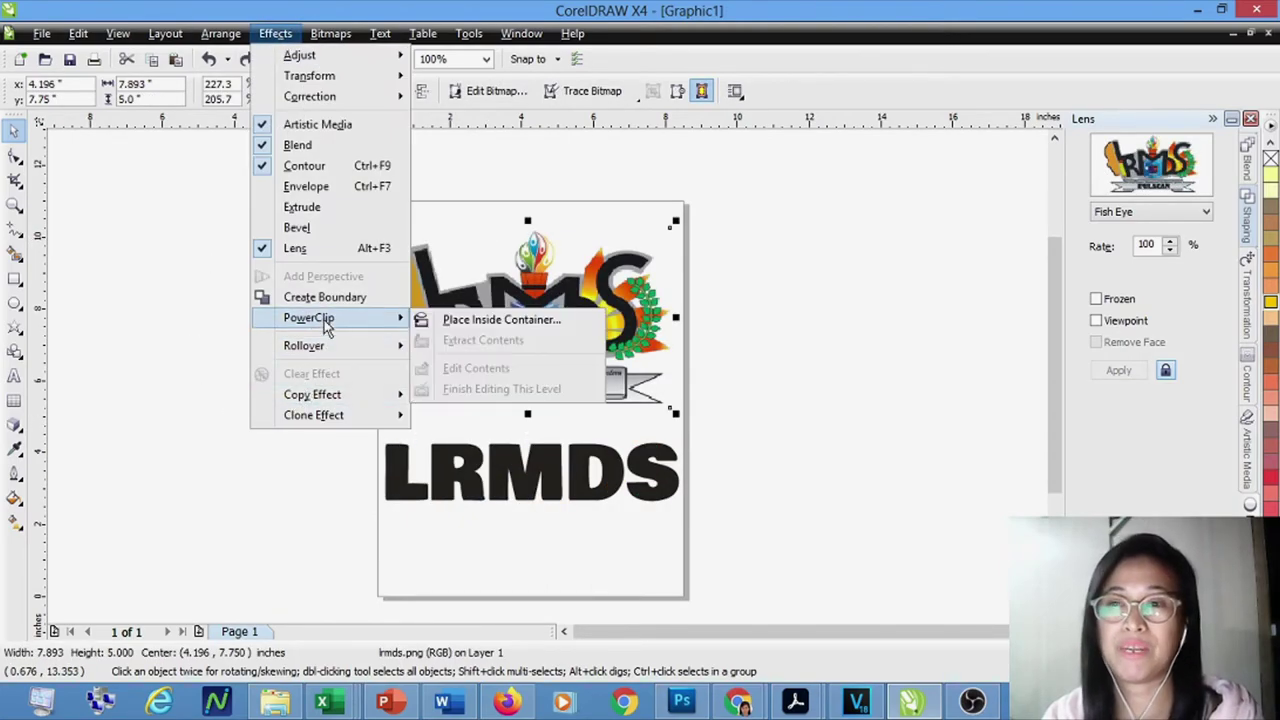
left_click(505, 320)
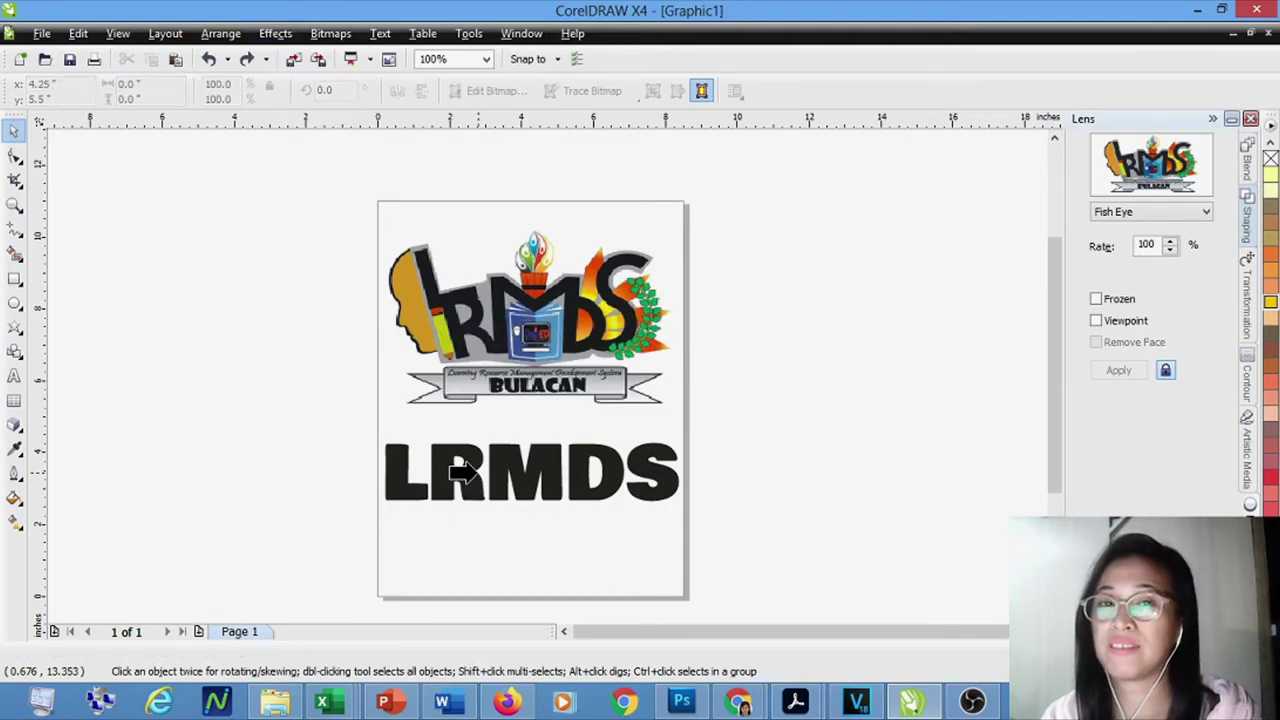
left_click(468, 472)
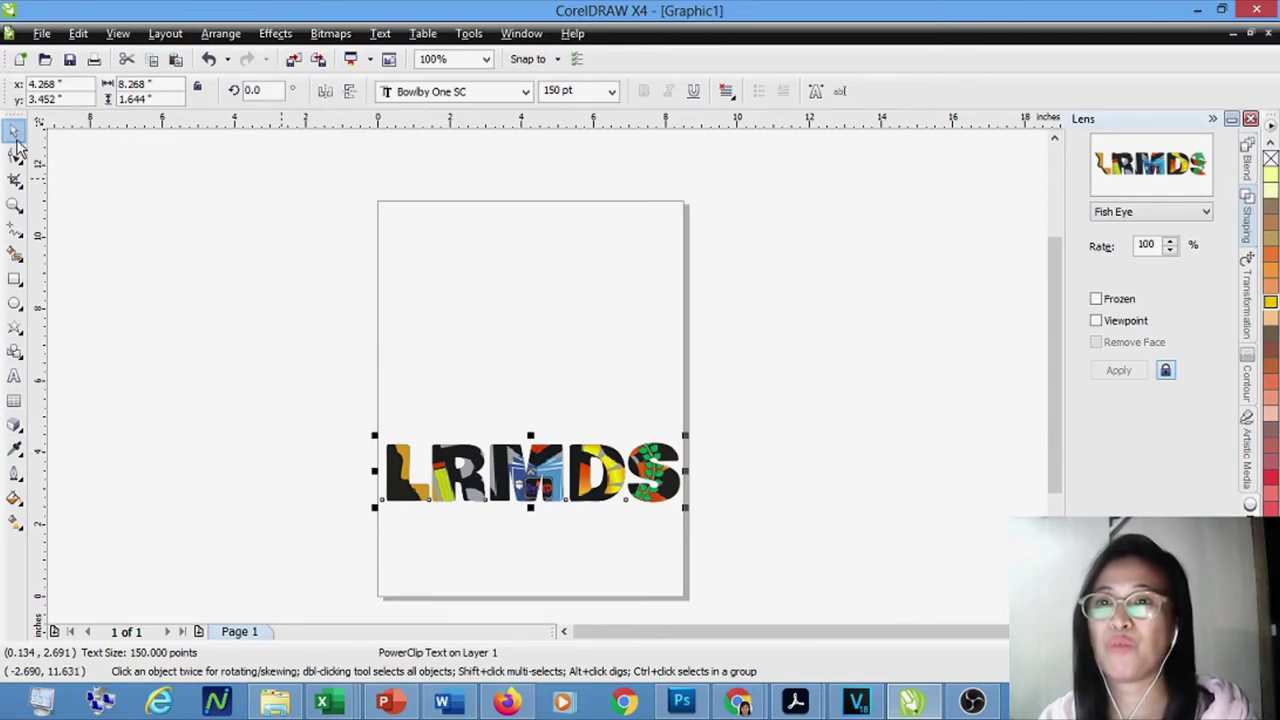
Step: Clear the PowerClip text from the page and draw a light yellow rectangle about 3.25 by 0.75 inches on the page's left side
left_click_drag(340, 370, 791, 532)
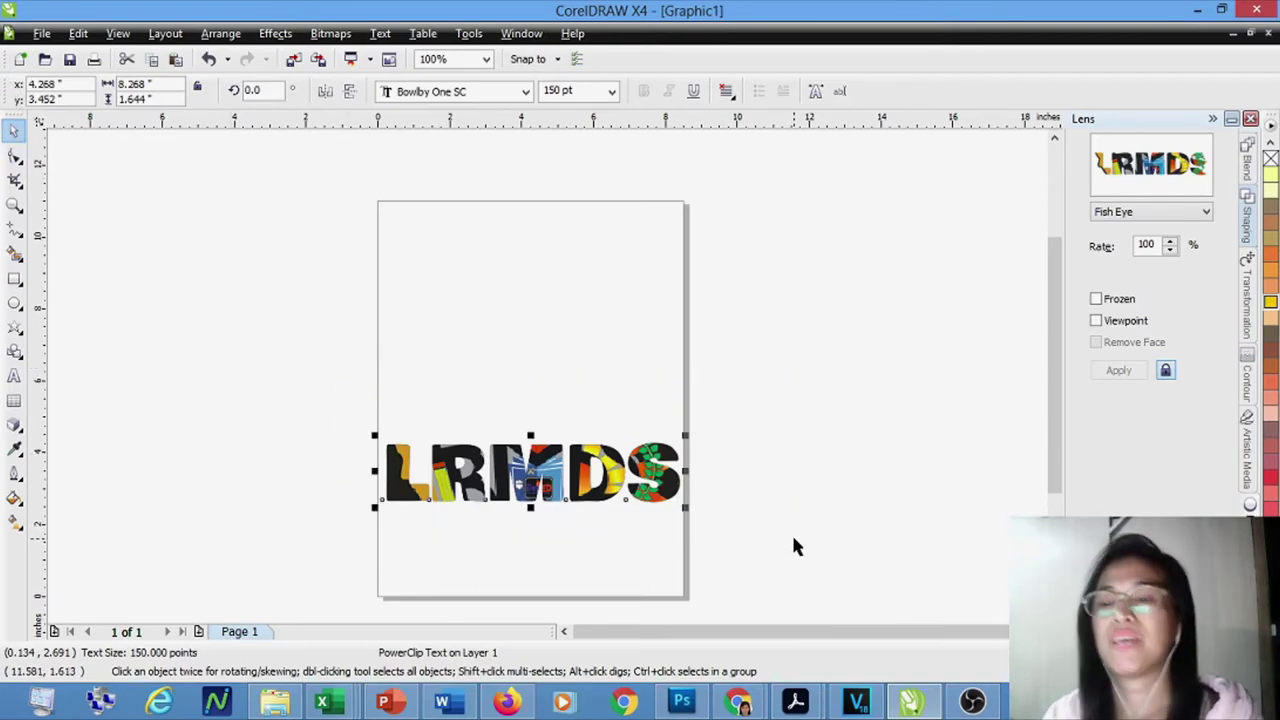
key("Delete")
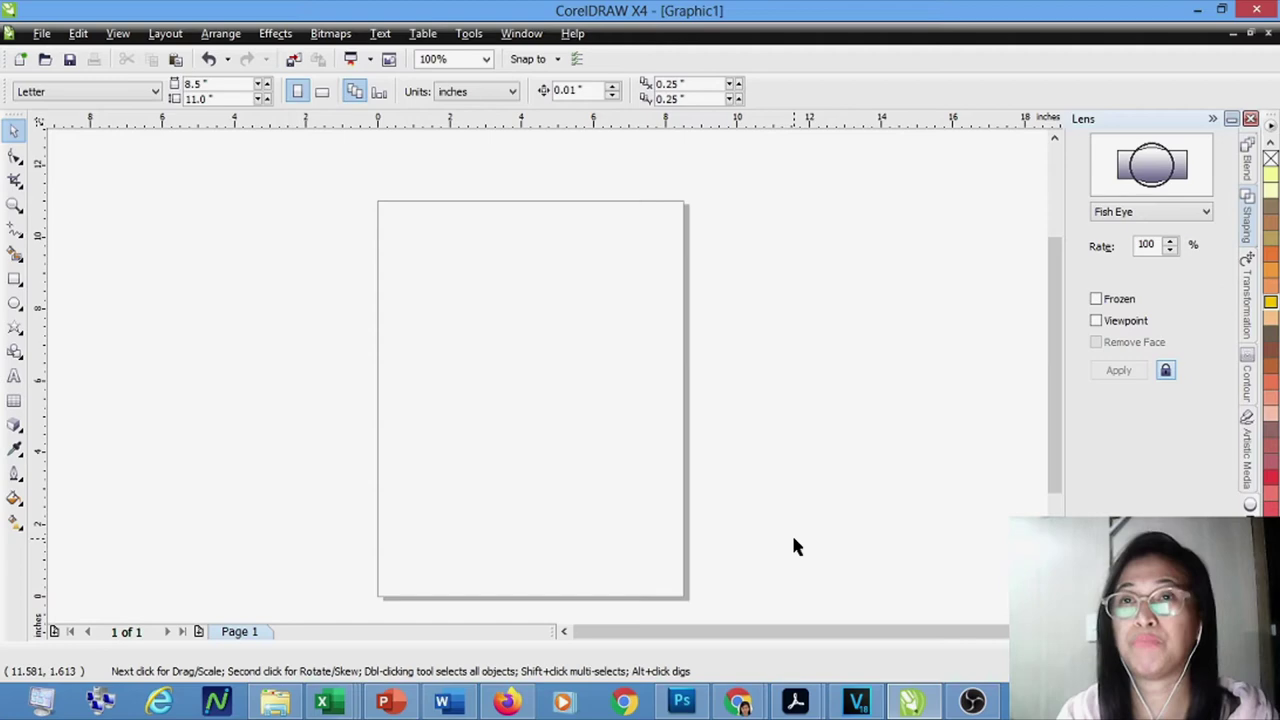
left_click(14, 281)
left_click_drag(387, 291, 504, 319)
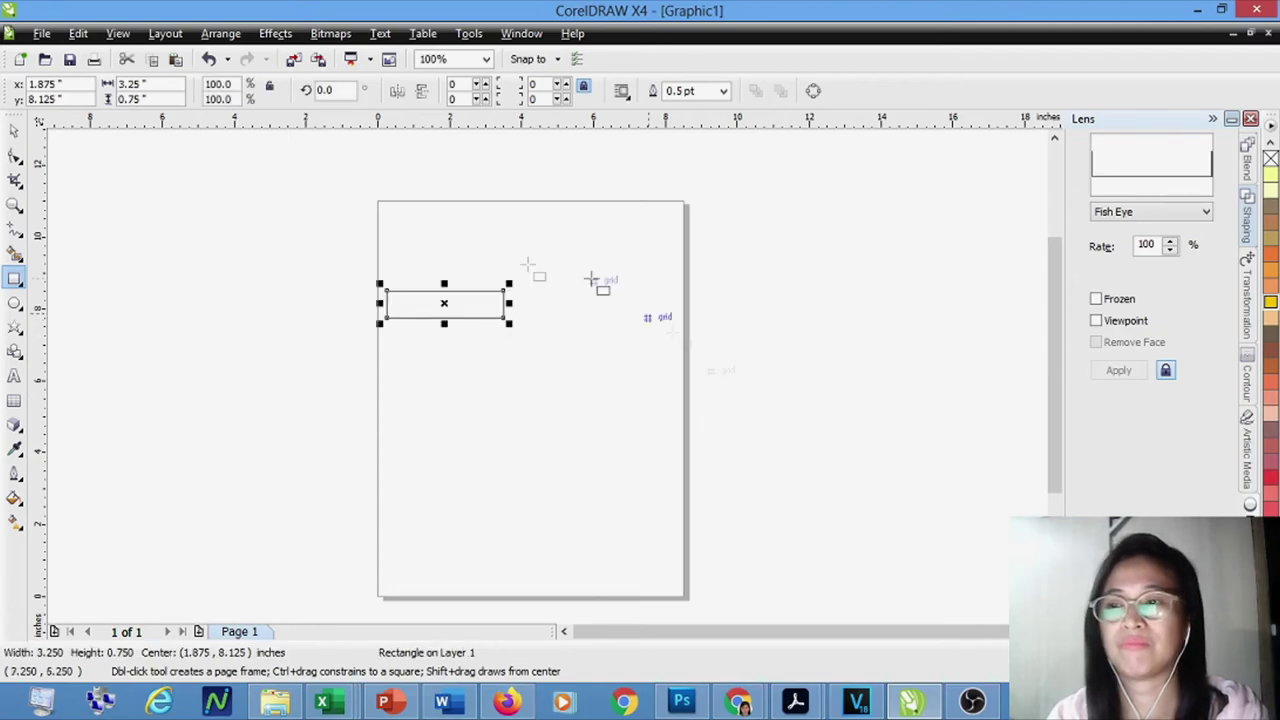
left_click(1272, 178)
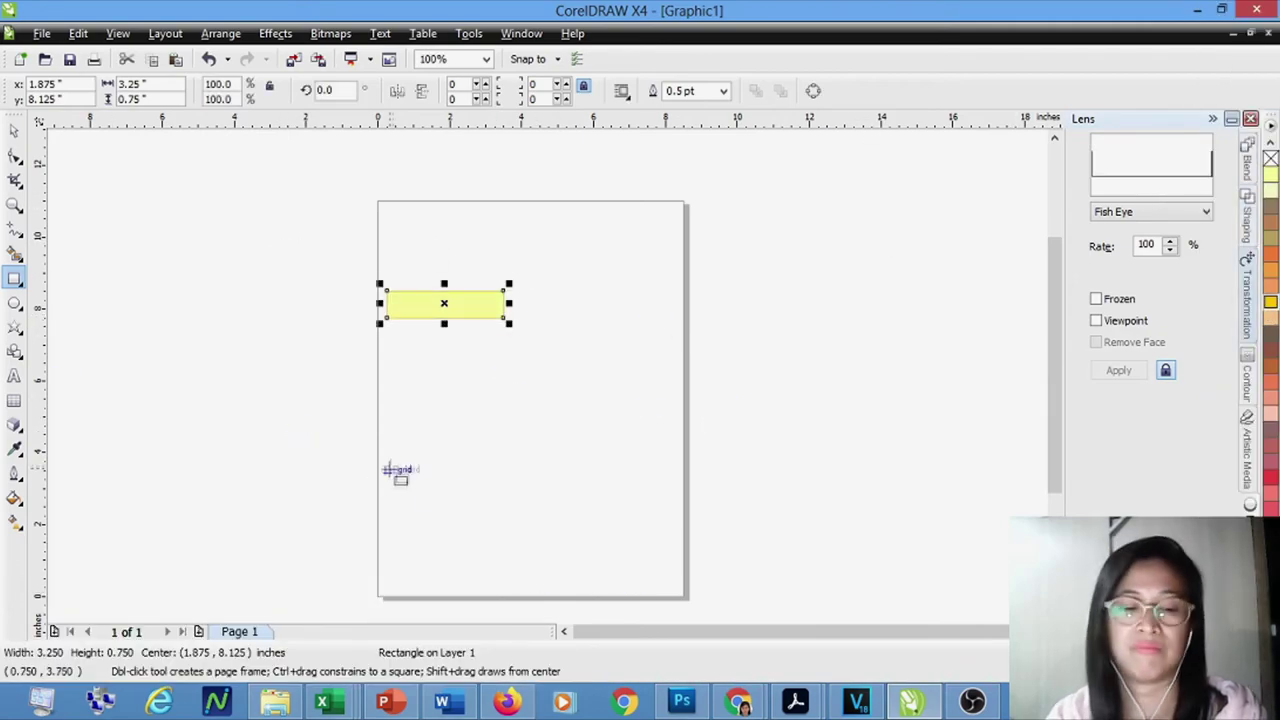
Step: Stack four copies of the rectangle below it, coloured gold, light yellow, light yellow and gold from top to bottom
key("space")
left_click_drag(471, 299, 470, 425)
left_click(1274, 311)
left_click(1272, 178)
left_click(1272, 302)
left_click(1273, 197)
left_click(1272, 302)
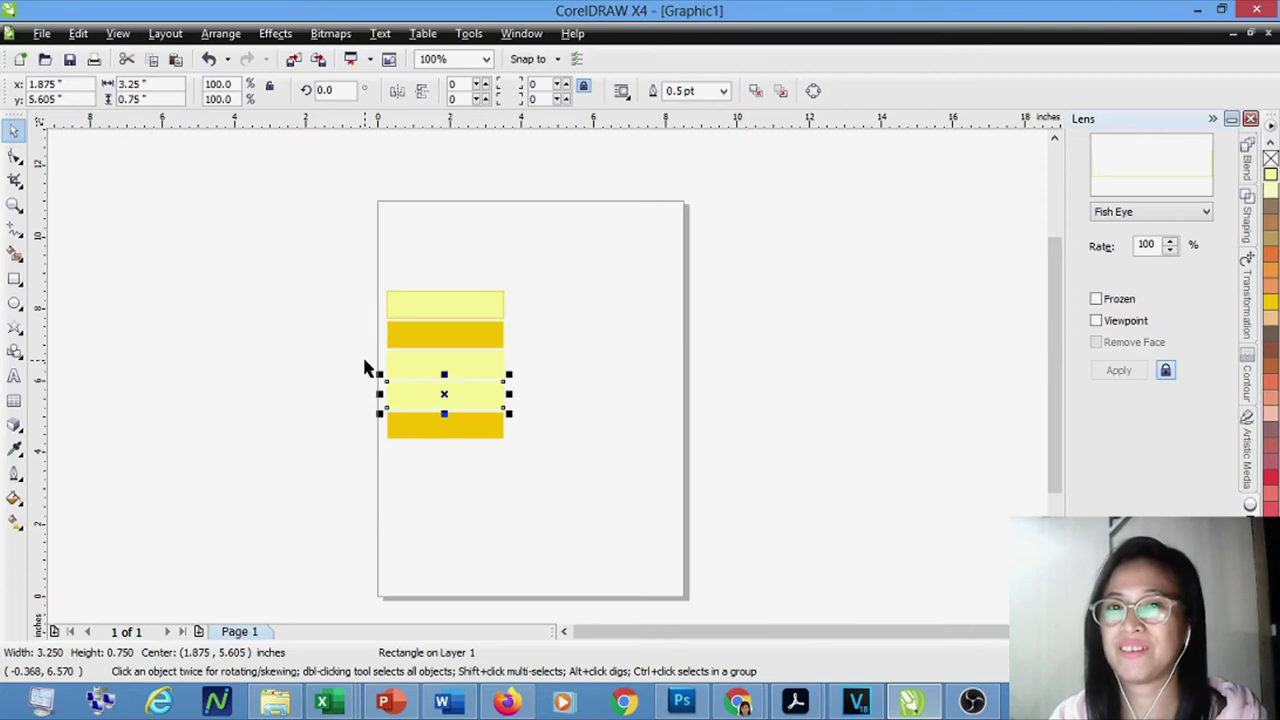
Step: Duplicate the whole five-bar stack to its right, leaving a narrow gap between the two stacks
left_click(354, 297)
left_click_drag(343, 273, 541, 485)
left_click_drag(483, 353, 543, 300)
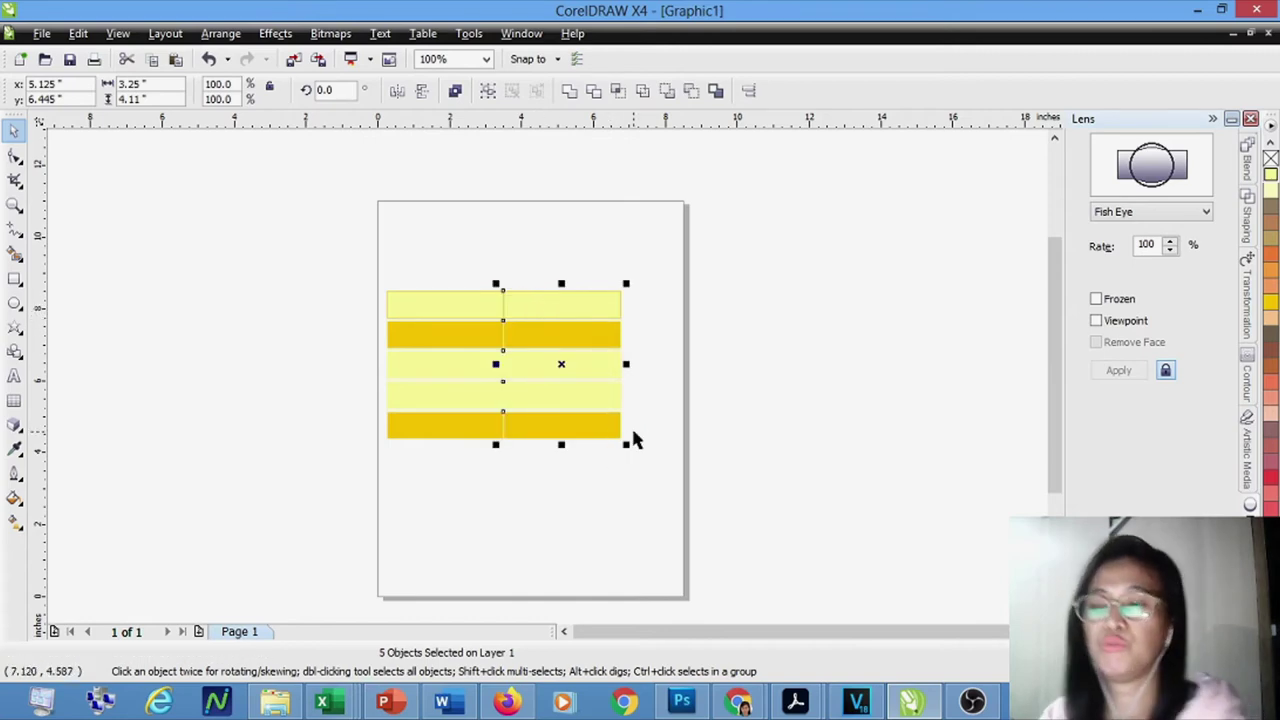
key("Right")
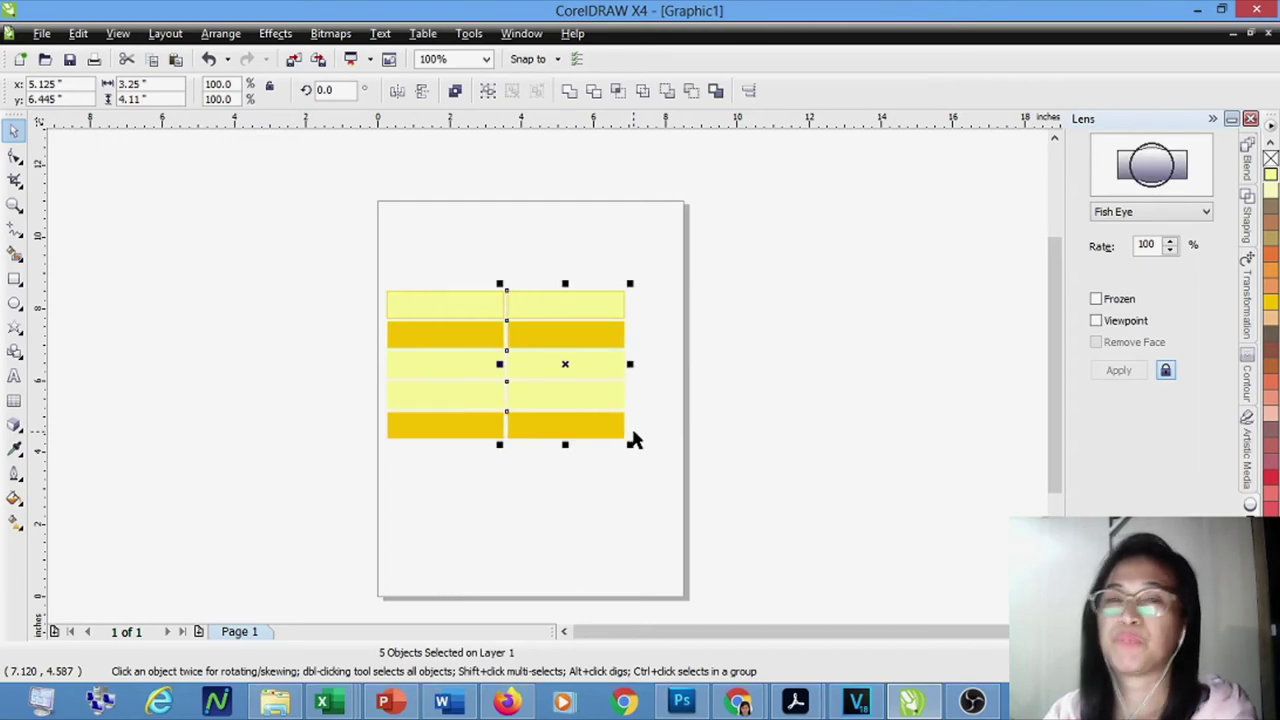
left_click(276, 34)
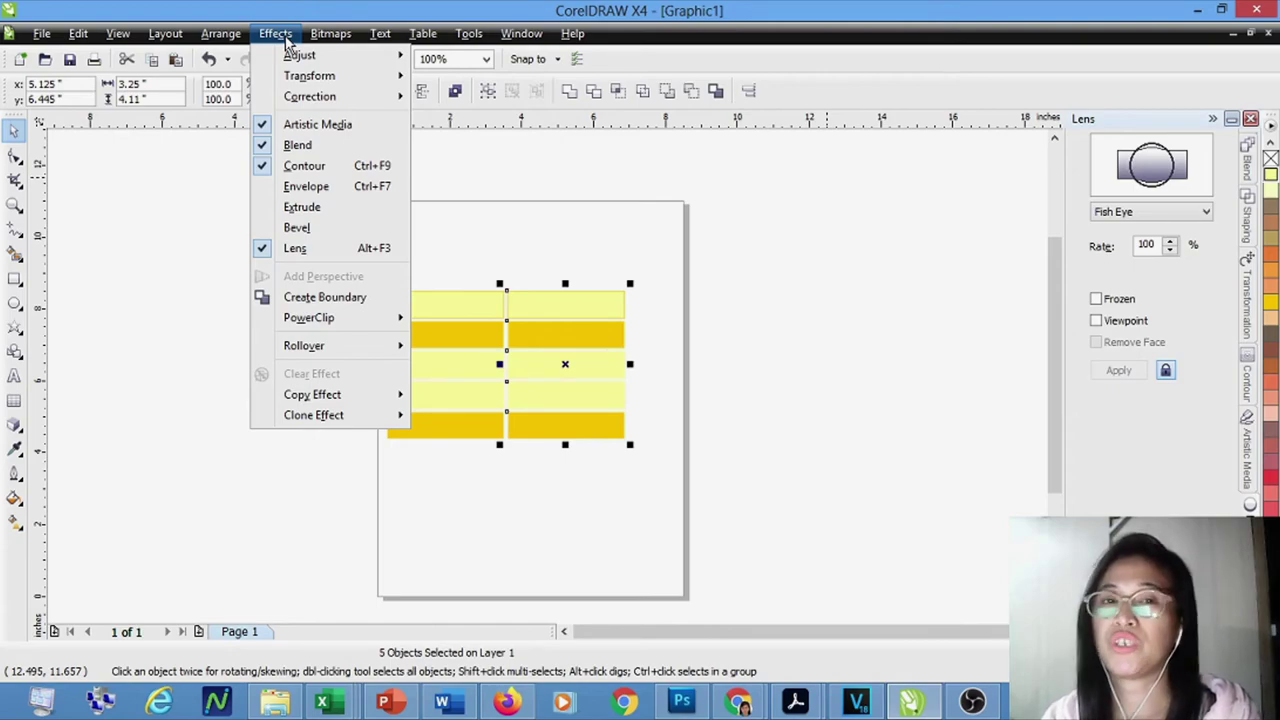
mouse_move(227, 43)
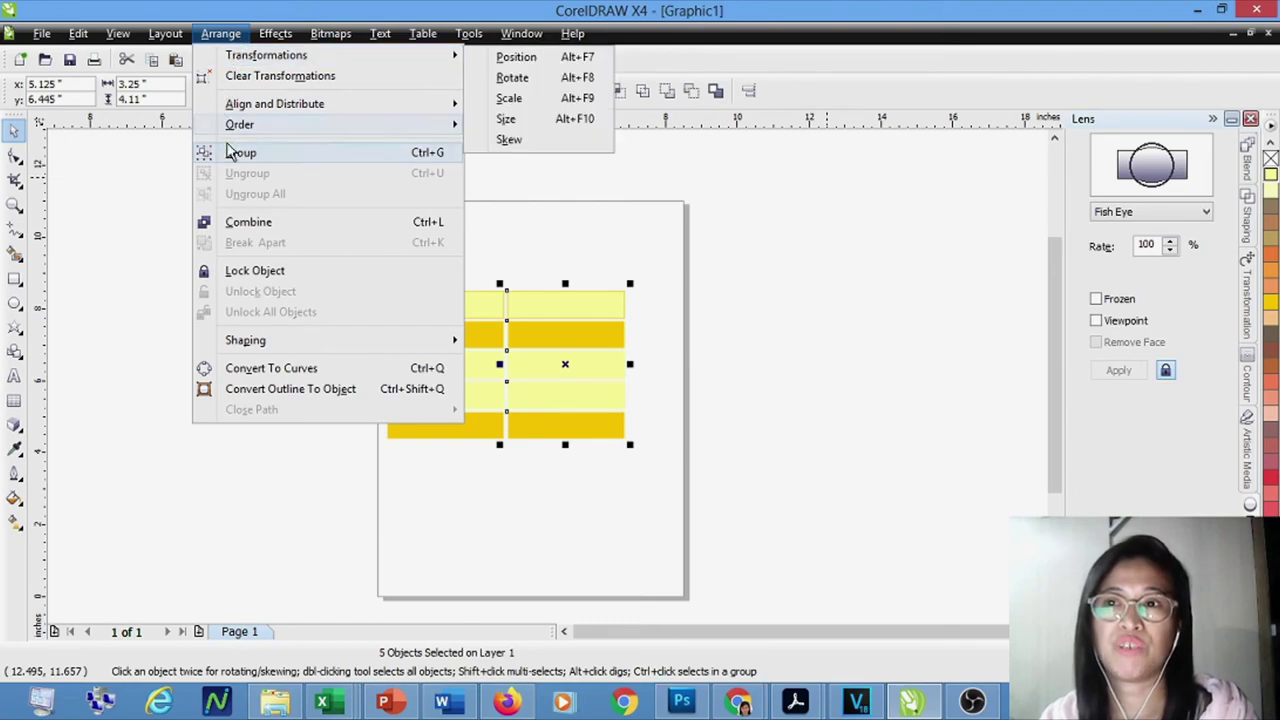
left_click(643, 183)
left_click(586, 337)
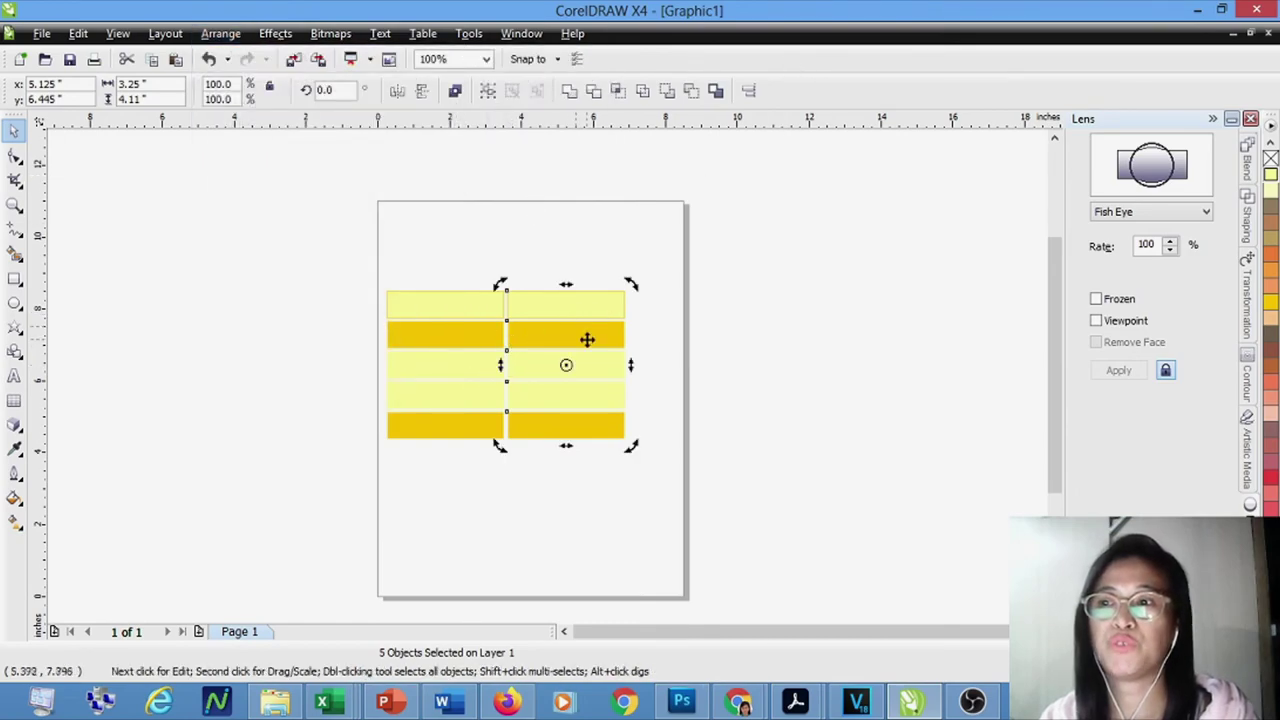
left_click(733, 338)
Step: Group the five bars of the right stack, test-move the group and return it to its place beside the left stack
left_click(550, 318)
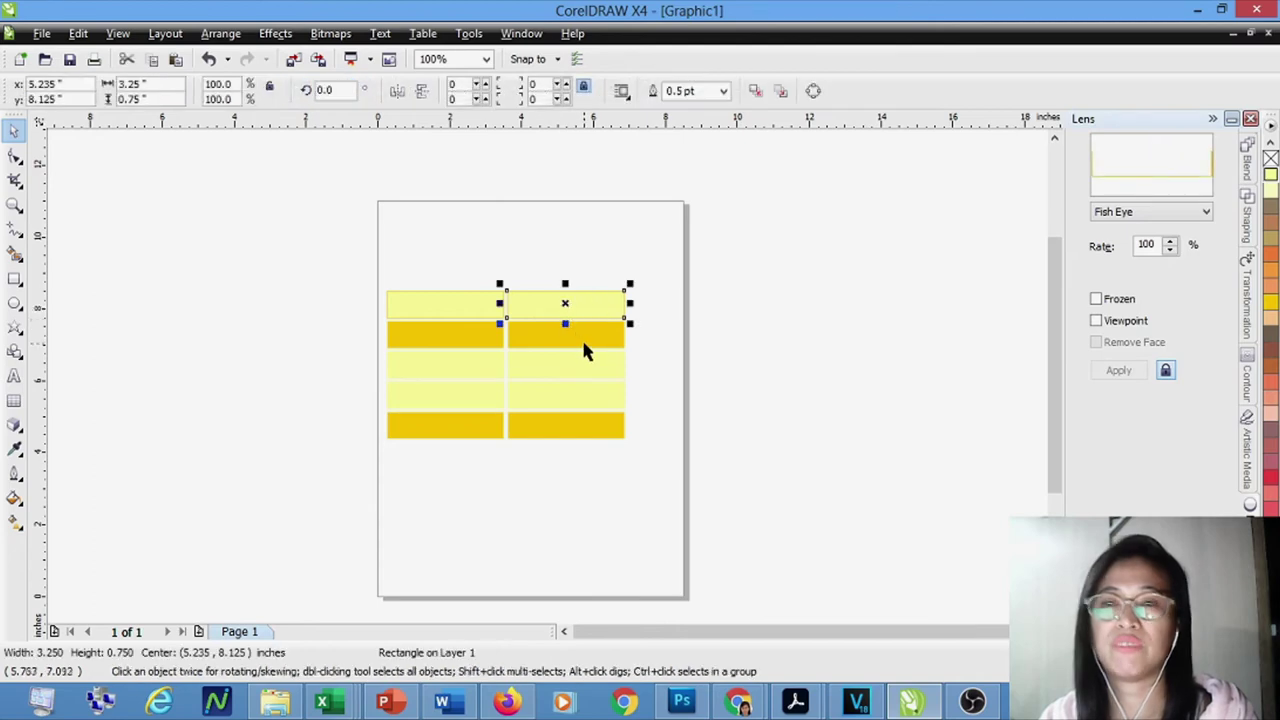
left_click(579, 368, "shift")
left_click(571, 395, "shift")
left_click(571, 432, "shift")
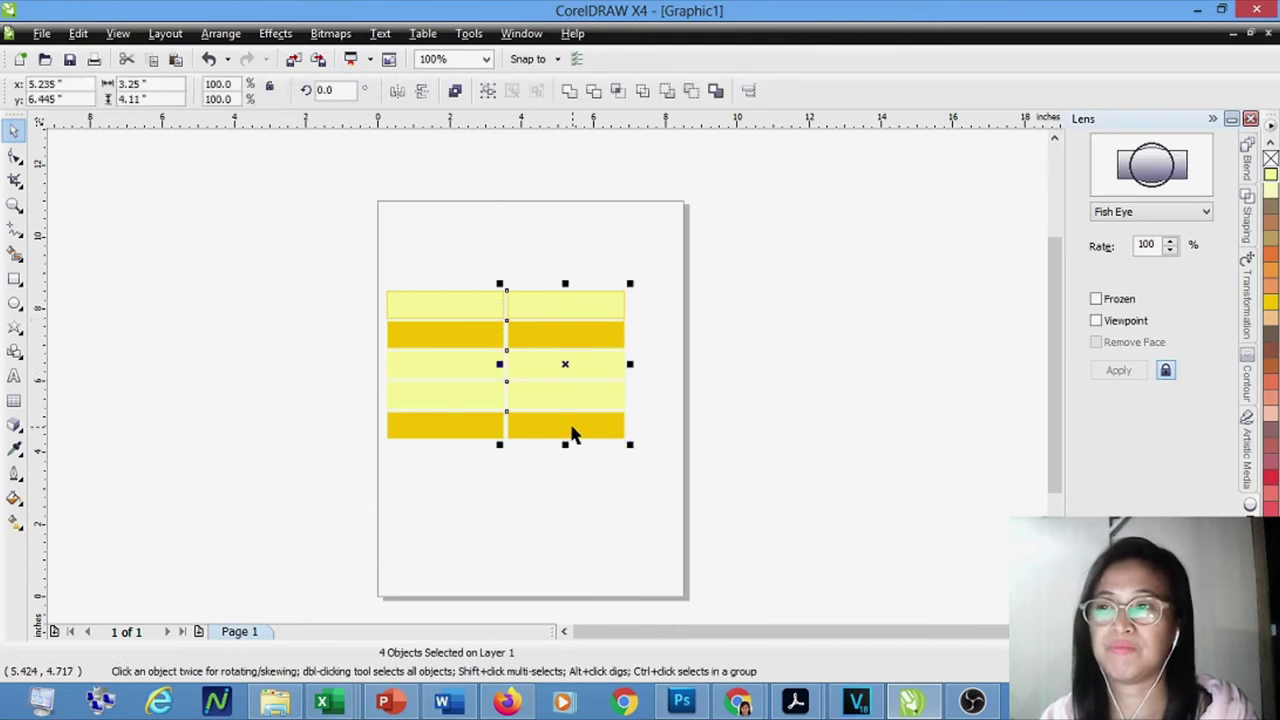
left_click(571, 434, "shift")
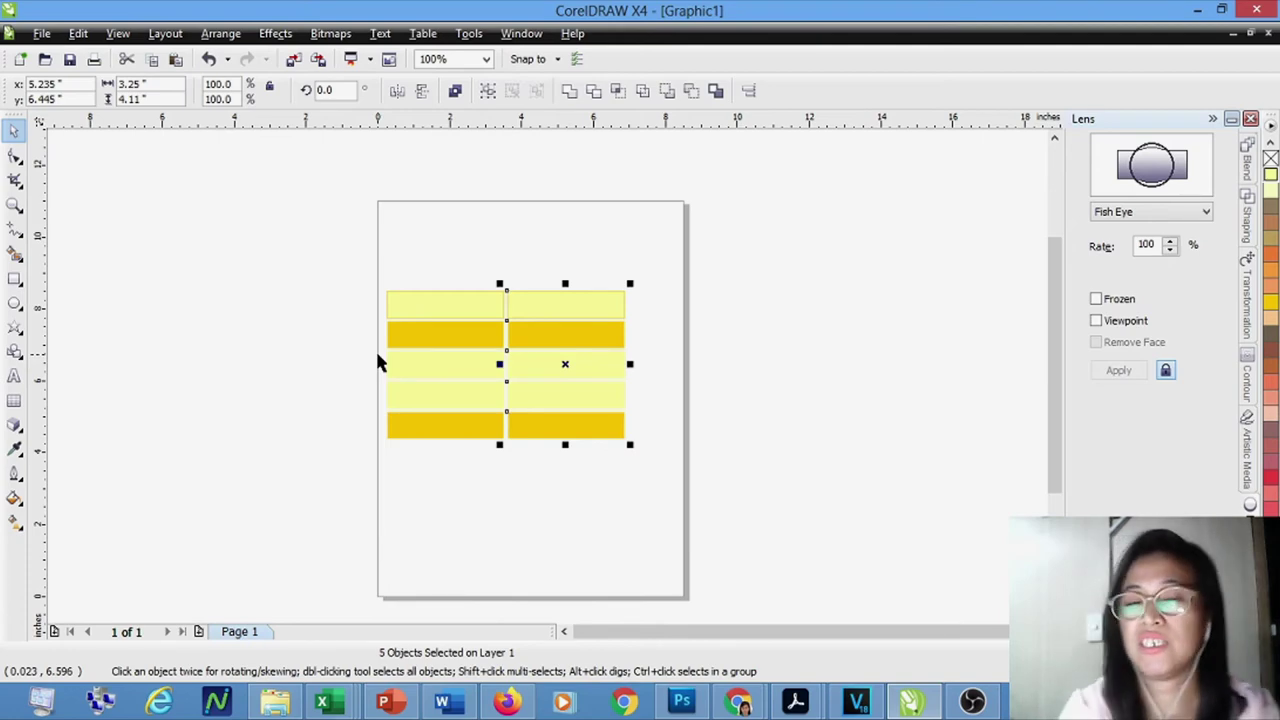
key("ctrl+g")
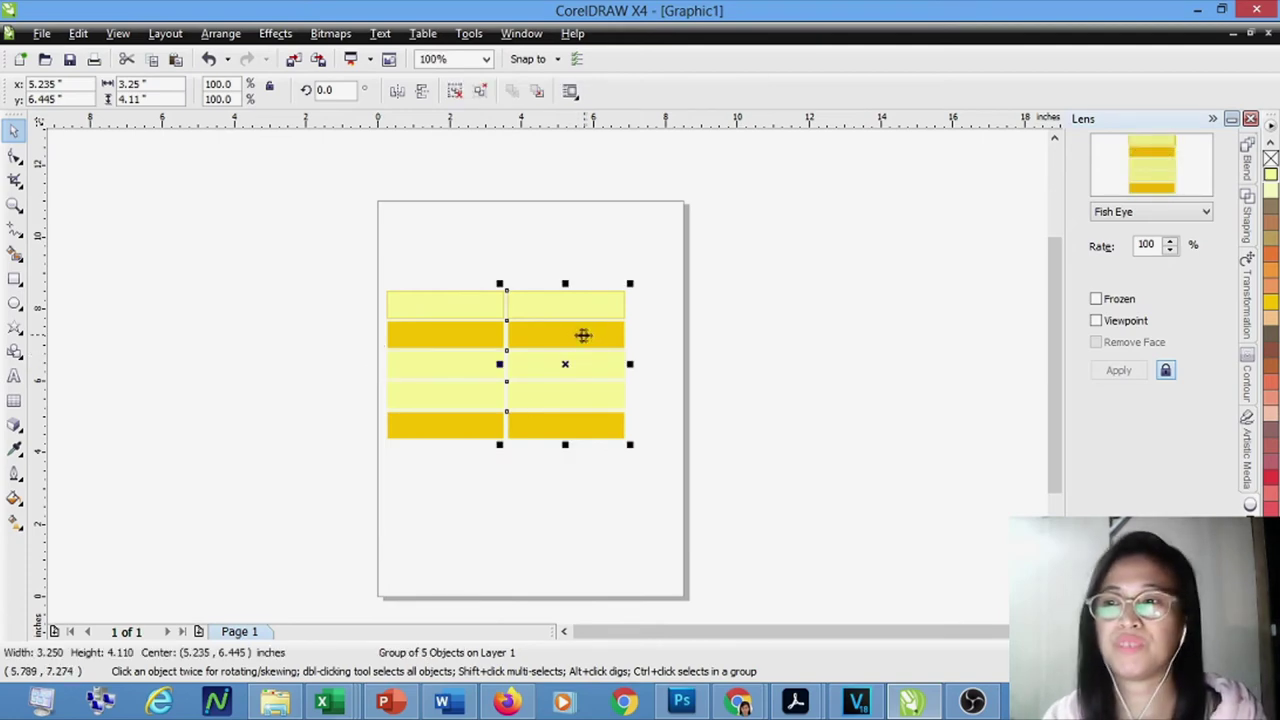
left_click_drag(546, 309, 637, 246)
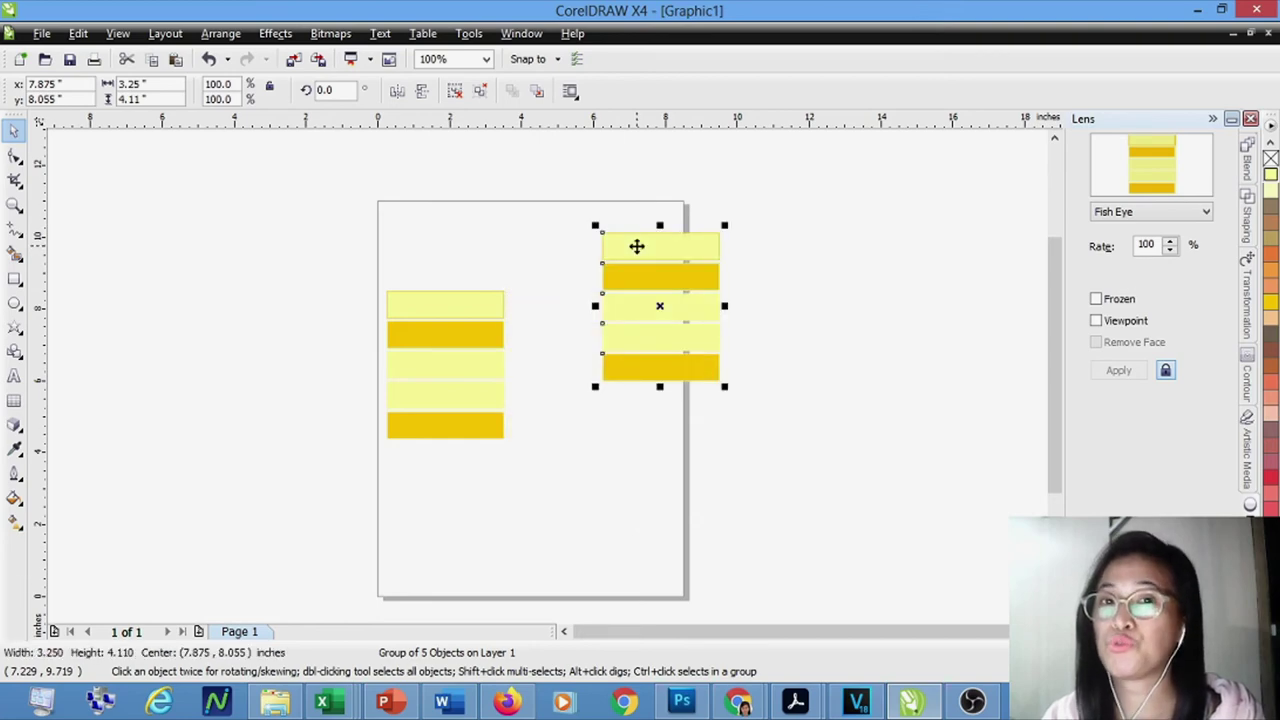
left_click_drag(637, 246, 542, 305)
Step: Group the five bars of the left stack, test-move the group and return it beside the right stack
left_click(431, 303)
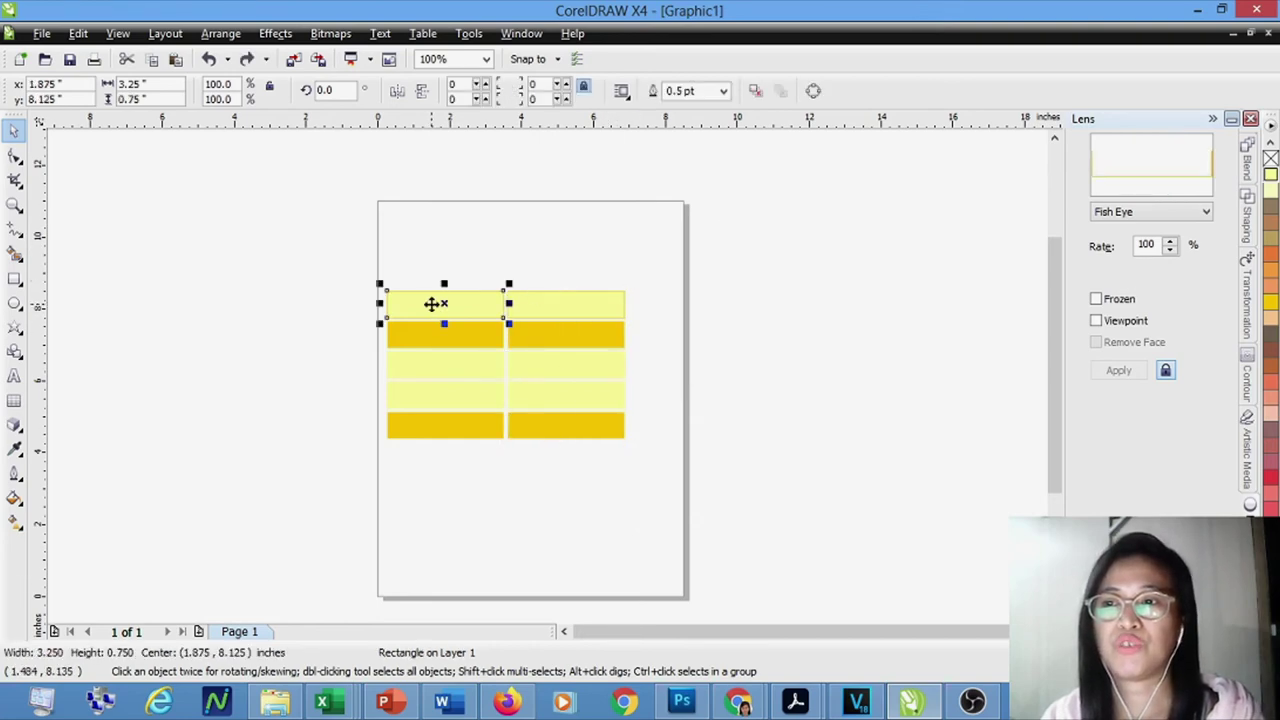
left_click(423, 343, "shift")
left_click(407, 375, "shift")
left_click(417, 394, "shift")
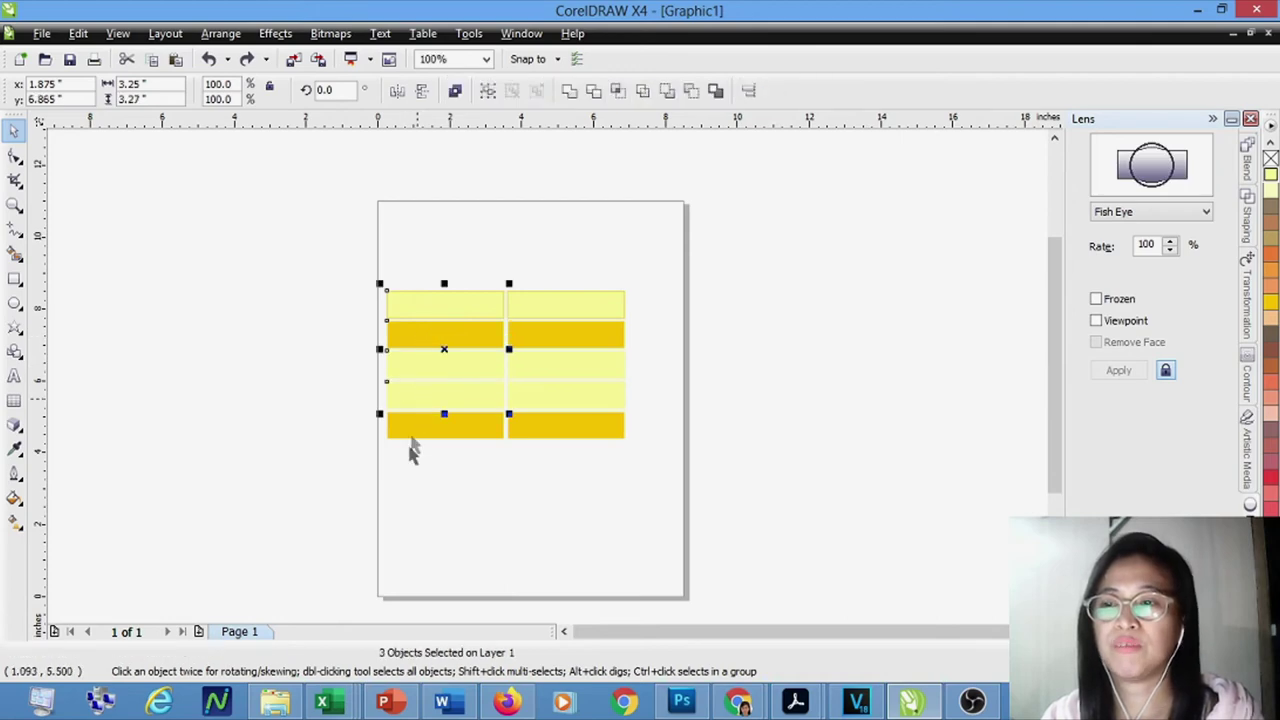
left_click(410, 436, "shift")
left_click(410, 436, "shift")
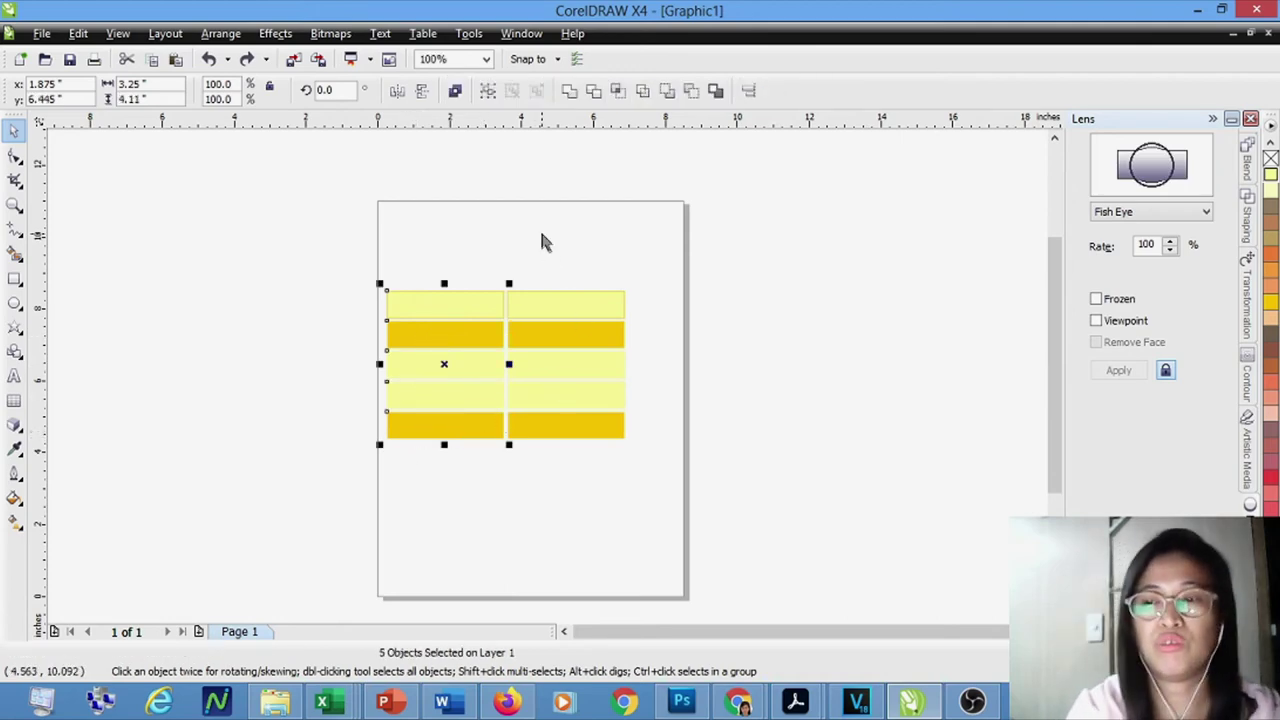
key("ctrl+g")
left_click_drag(428, 309, 419, 224)
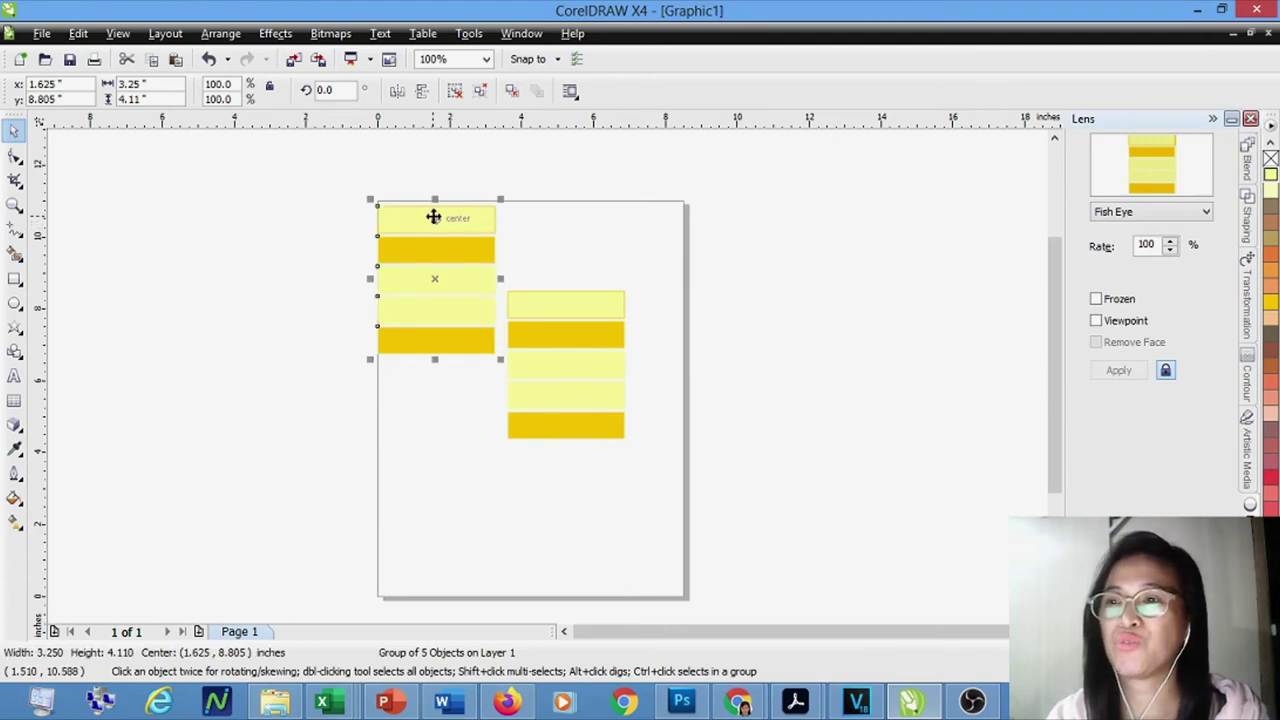
left_click_drag(427, 220, 446, 303)
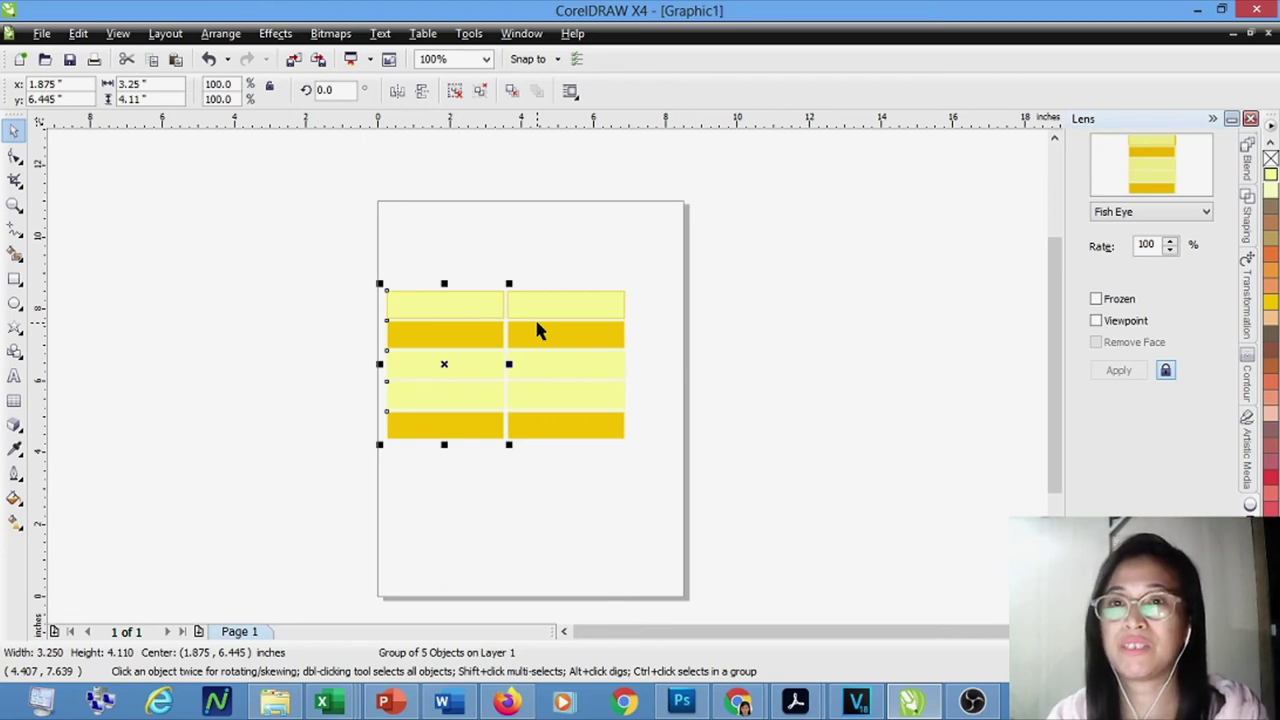
Step: Add a perspective effect to the right group of bars
left_click(565, 316)
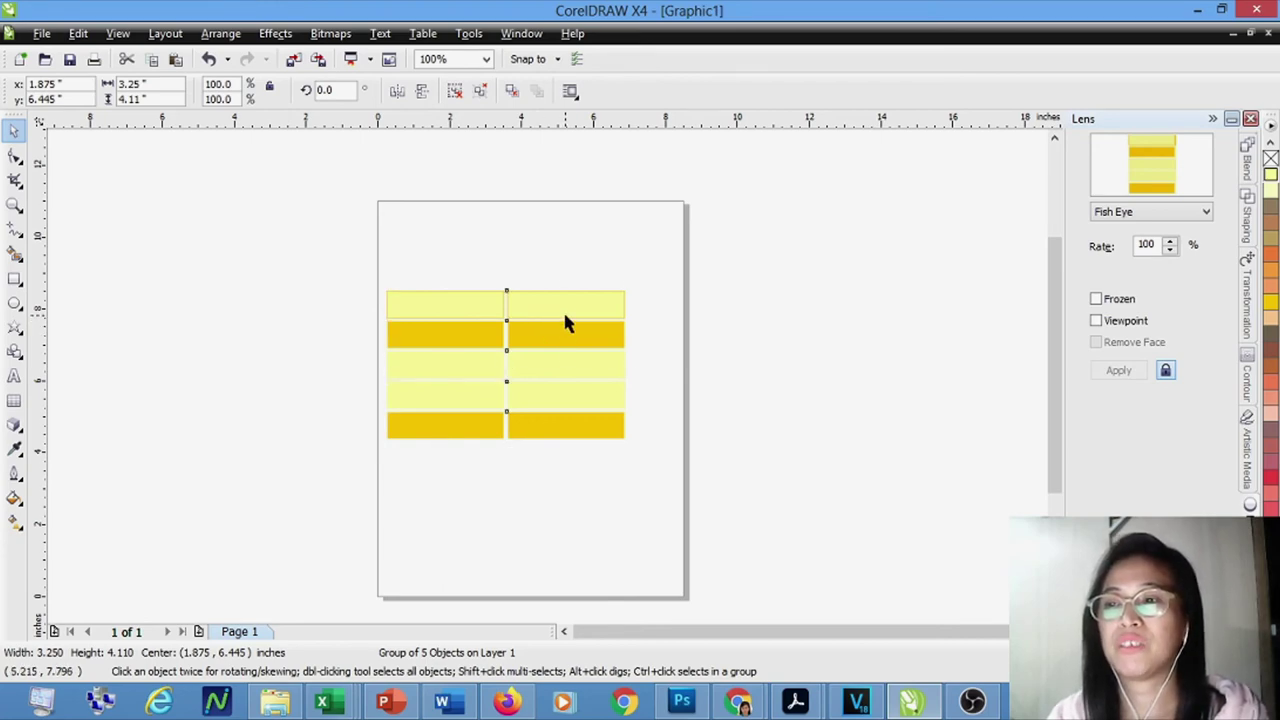
left_click(564, 316)
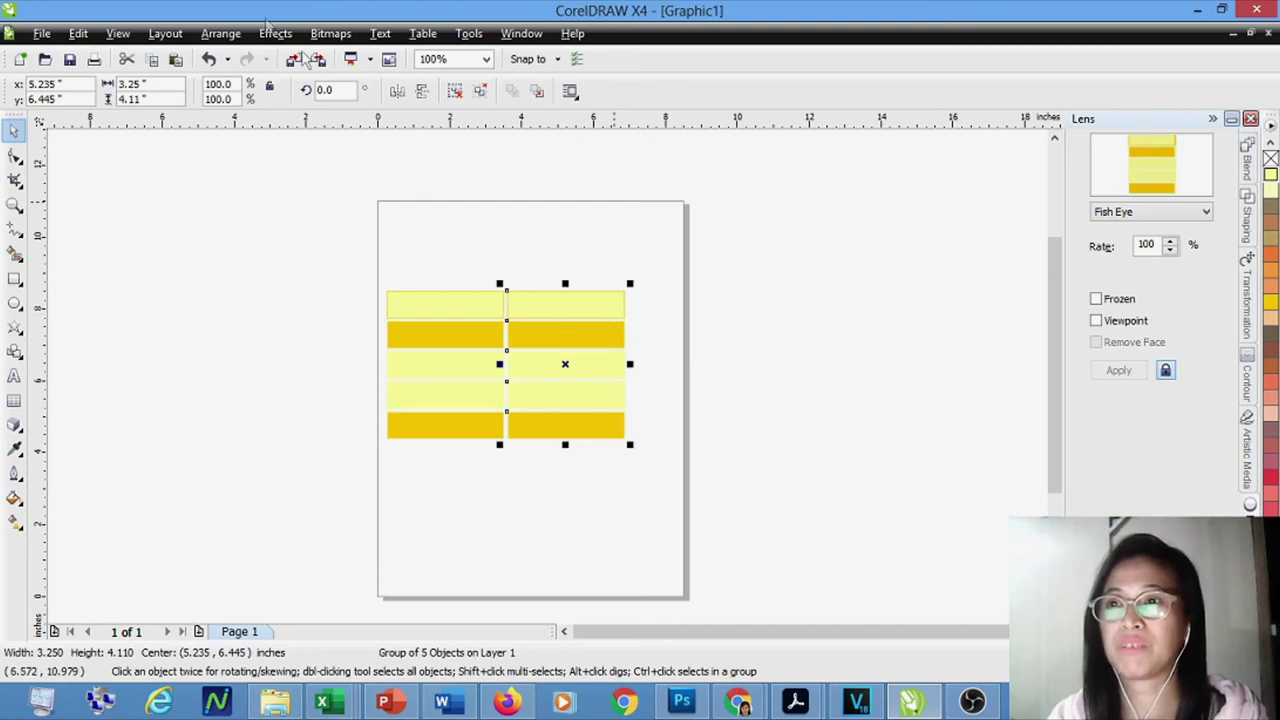
left_click(224, 36)
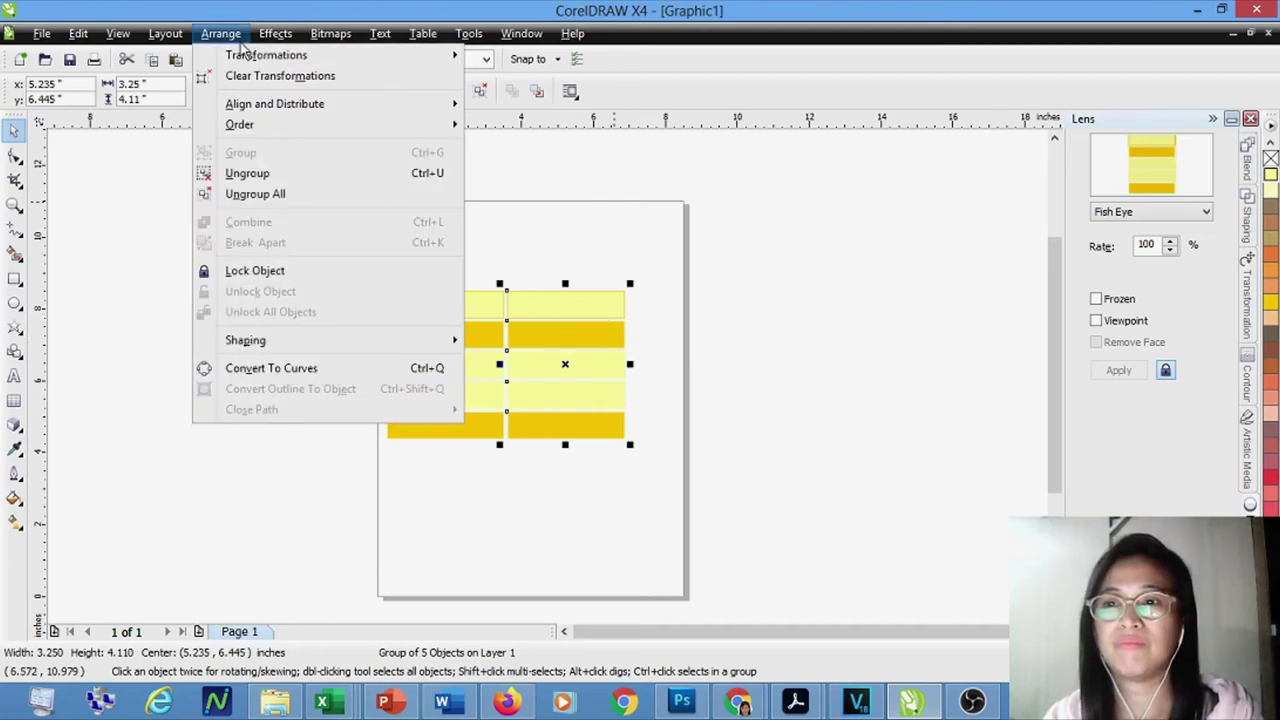
mouse_move(168, 40)
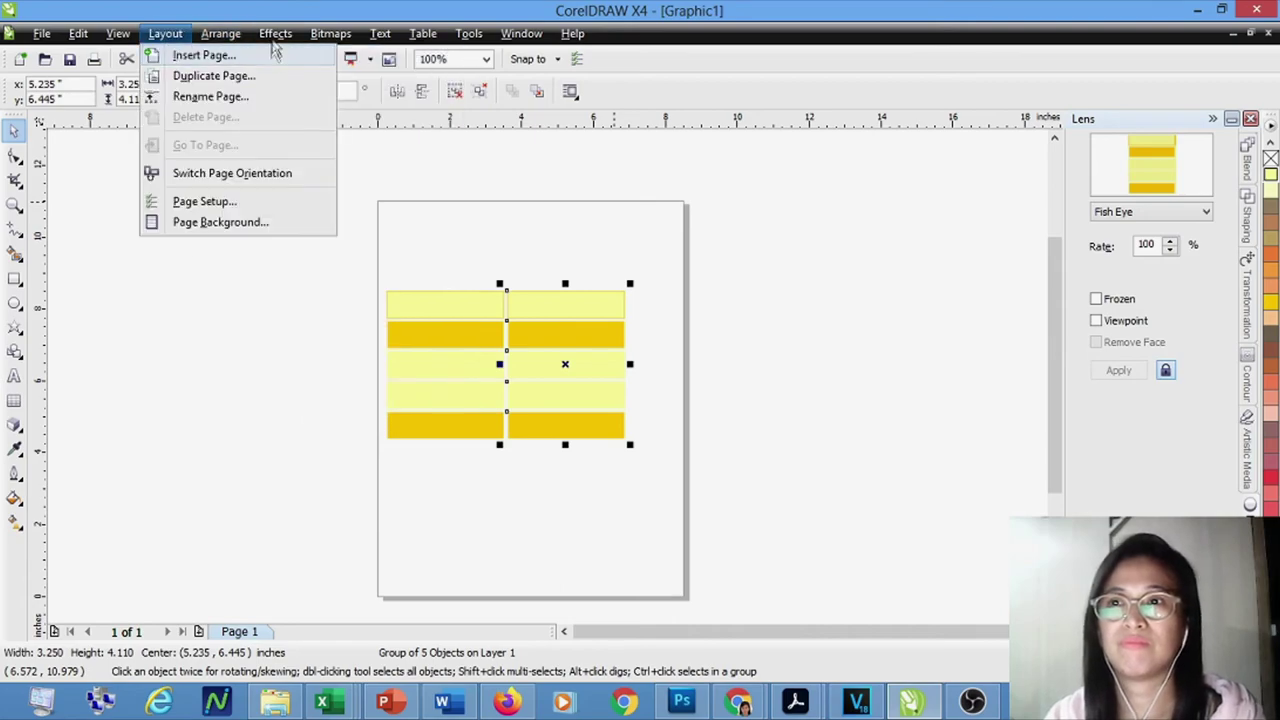
mouse_move(275, 38)
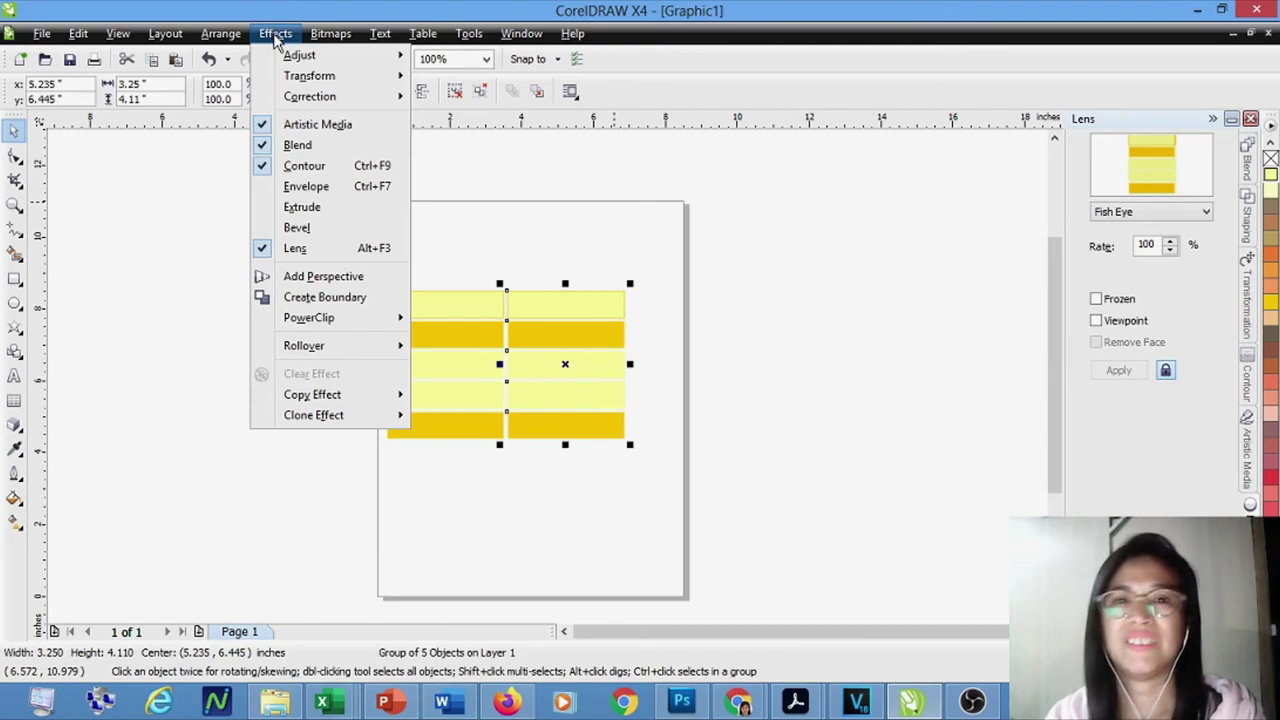
left_click(336, 287)
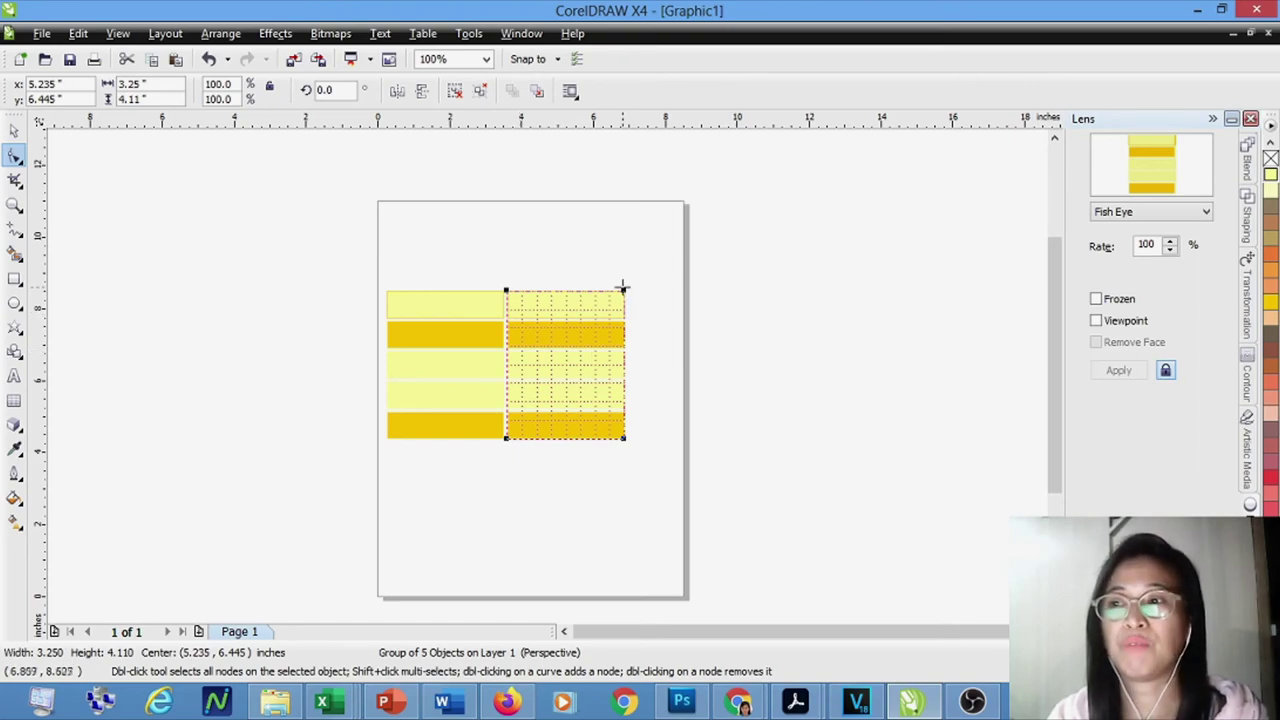
Step: Raise the right group's two outer perspective corners so the bars slant upward with a vertical outer edge, about 3.39 by 5.61 inches overall
left_click_drag(622, 291, 638, 245)
left_click_drag(624, 436, 645, 398)
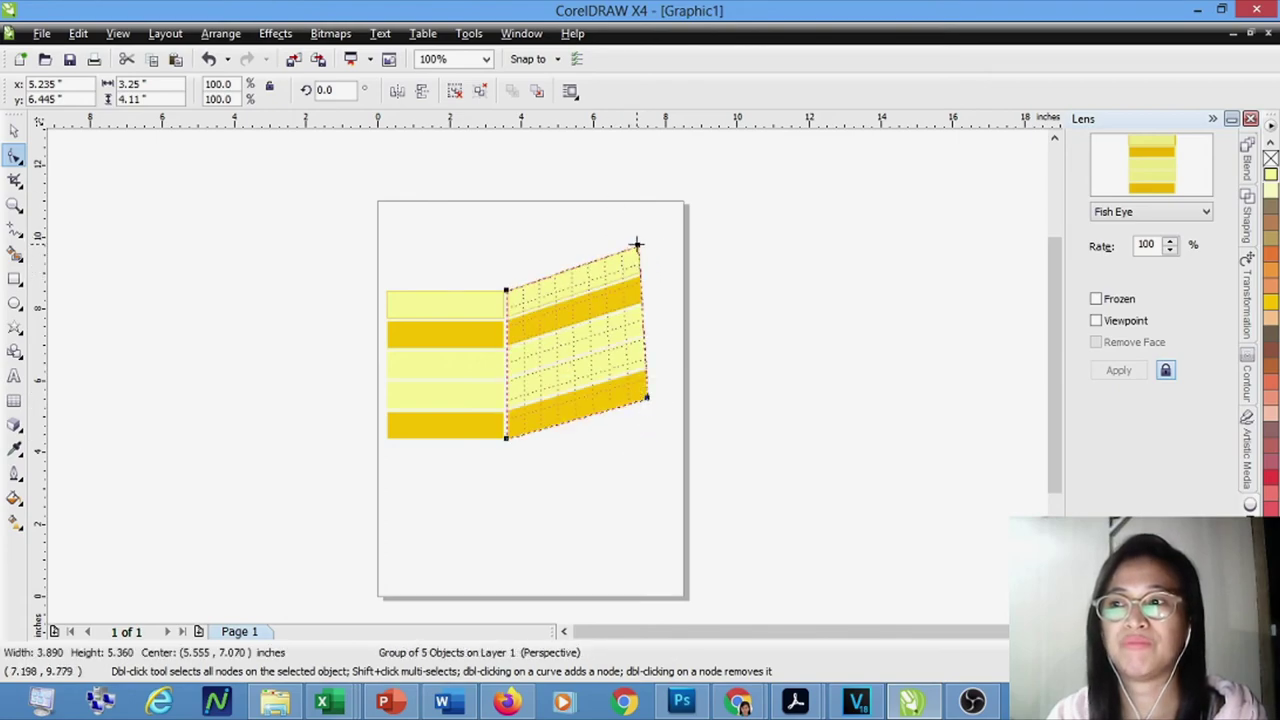
left_click_drag(634, 244, 628, 238)
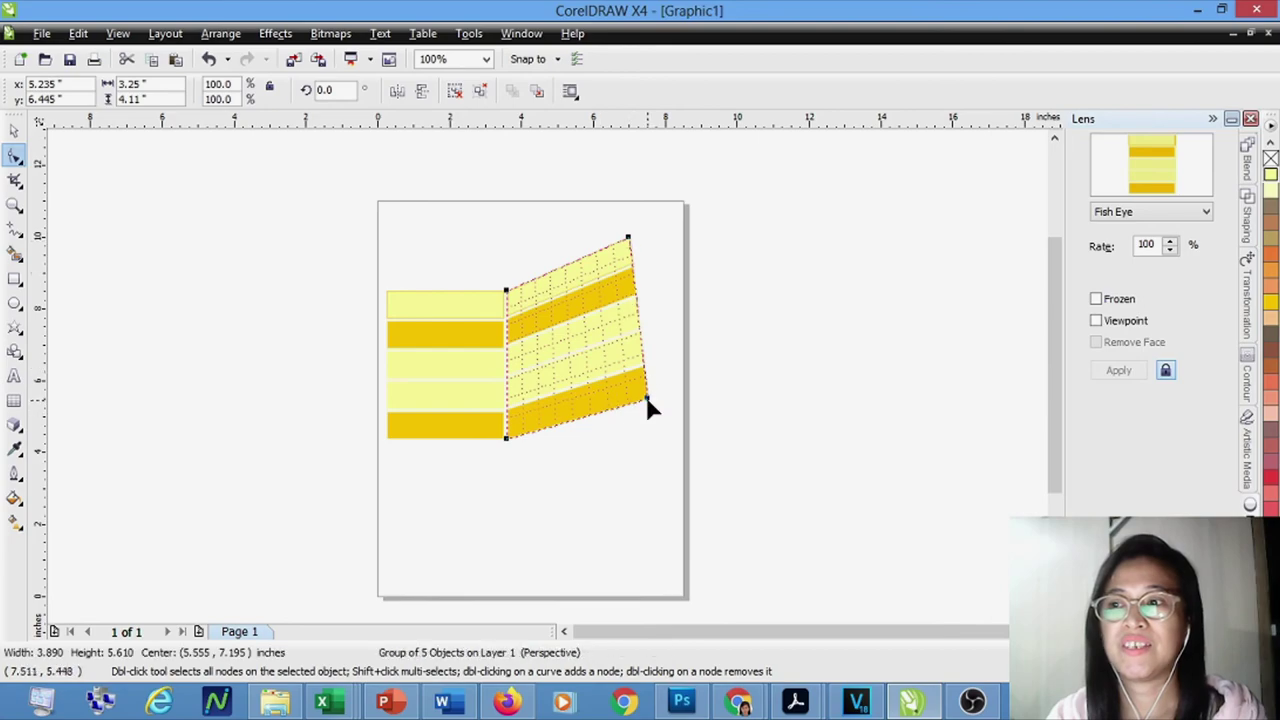
left_click_drag(647, 399, 628, 387)
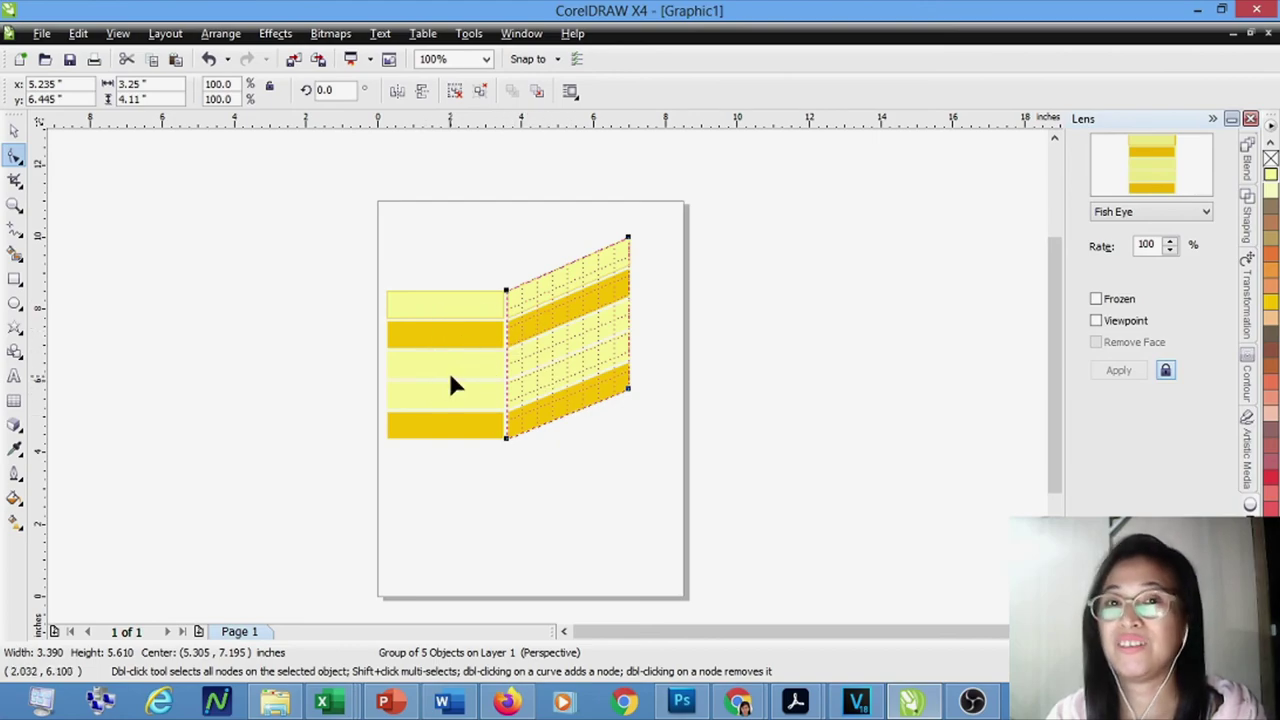
Step: Add perspective to the left group and raise its outer corners, keeping the outer edge vertical, about 3 by 4.86 inches overall
left_click(16, 140)
left_click(440, 308)
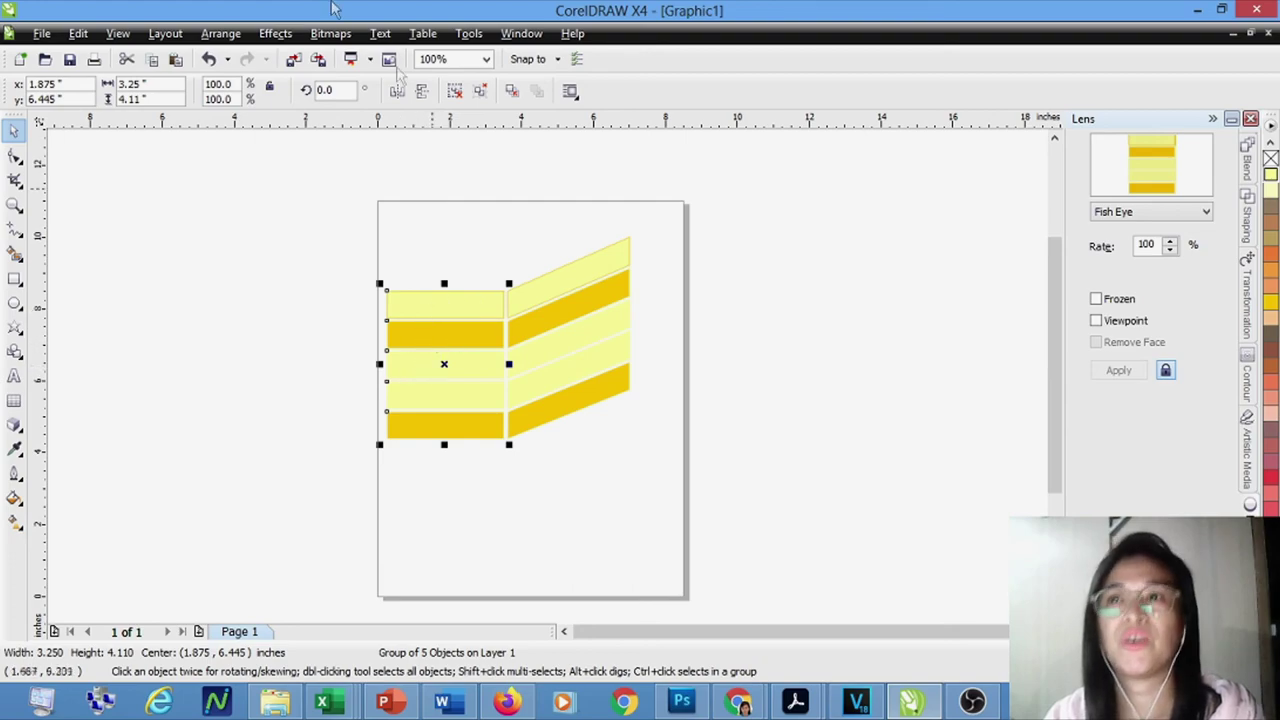
left_click(276, 36)
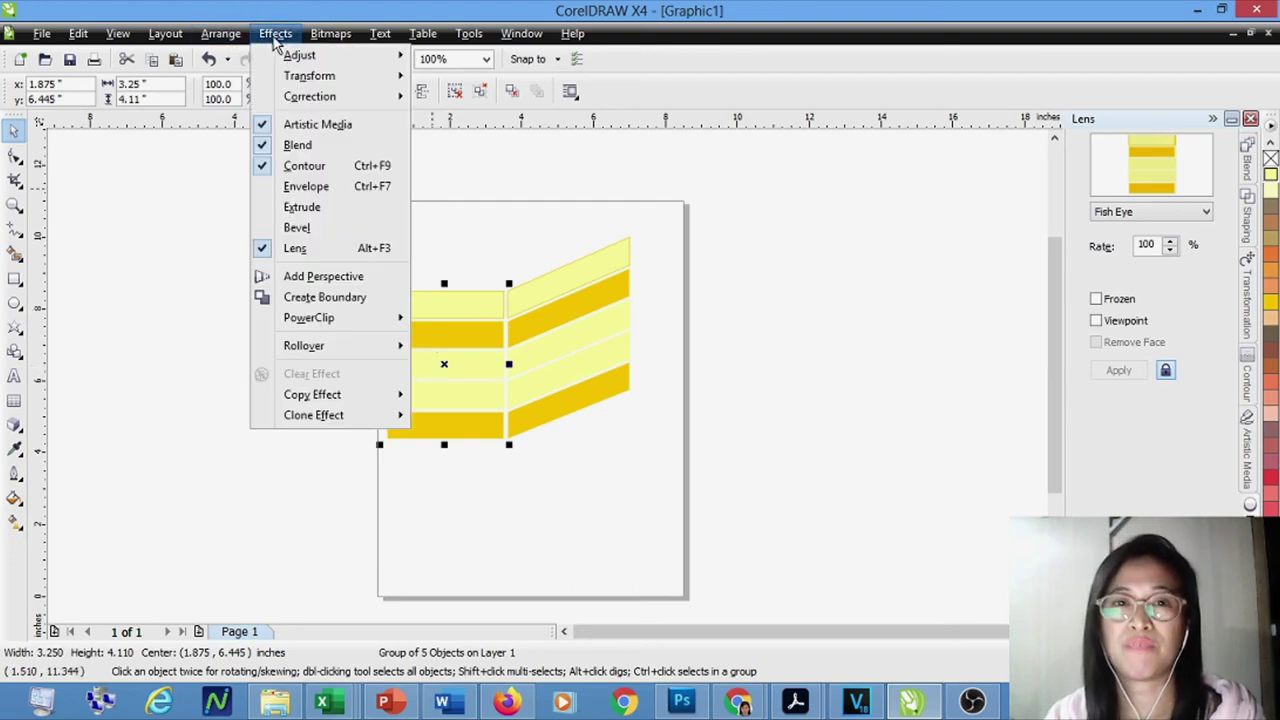
left_click(380, 279)
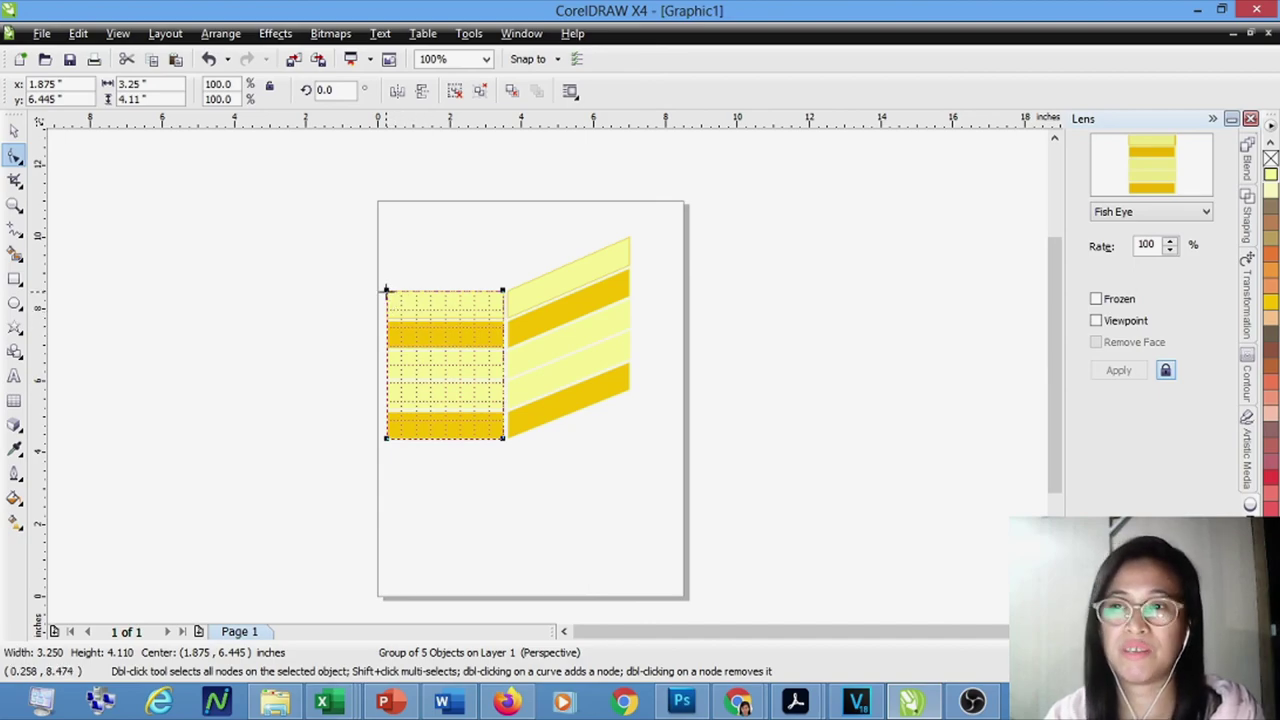
left_click_drag(386, 291, 386, 263)
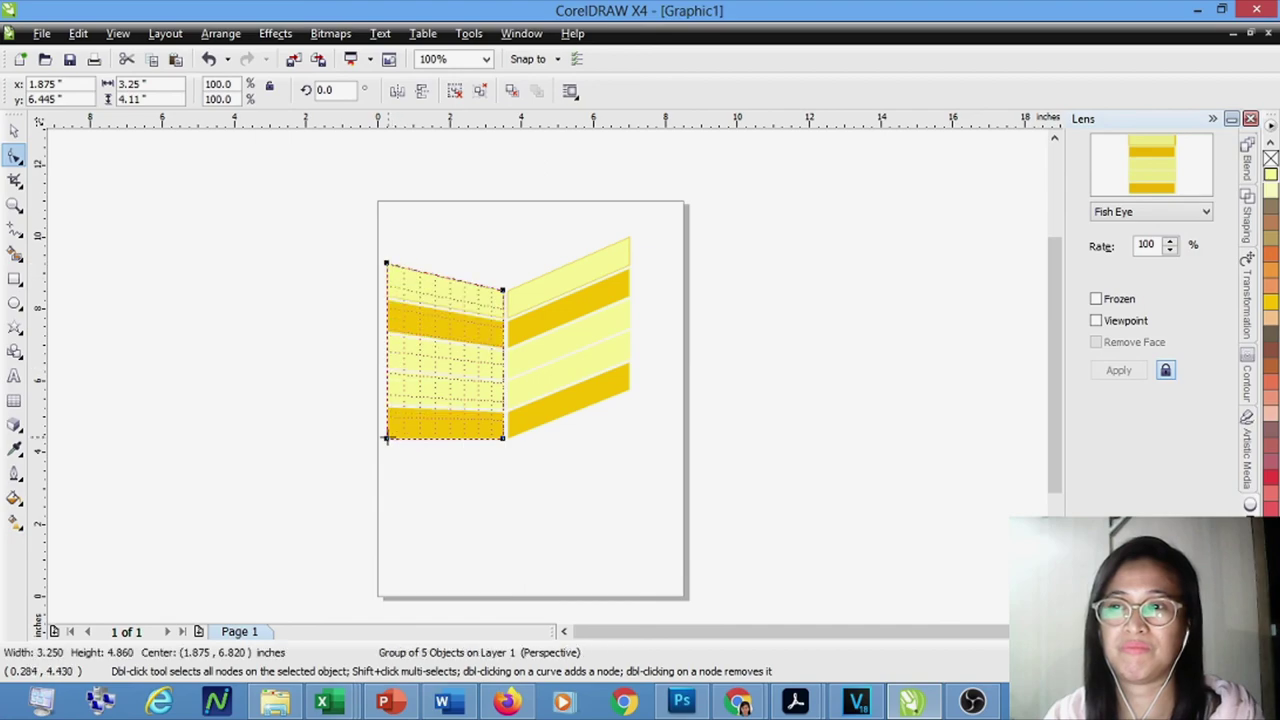
mouse_move(386, 437)
left_mouse_down()
mouse_move(406, 414)
mouse_move(395, 416)
left_mouse_up()
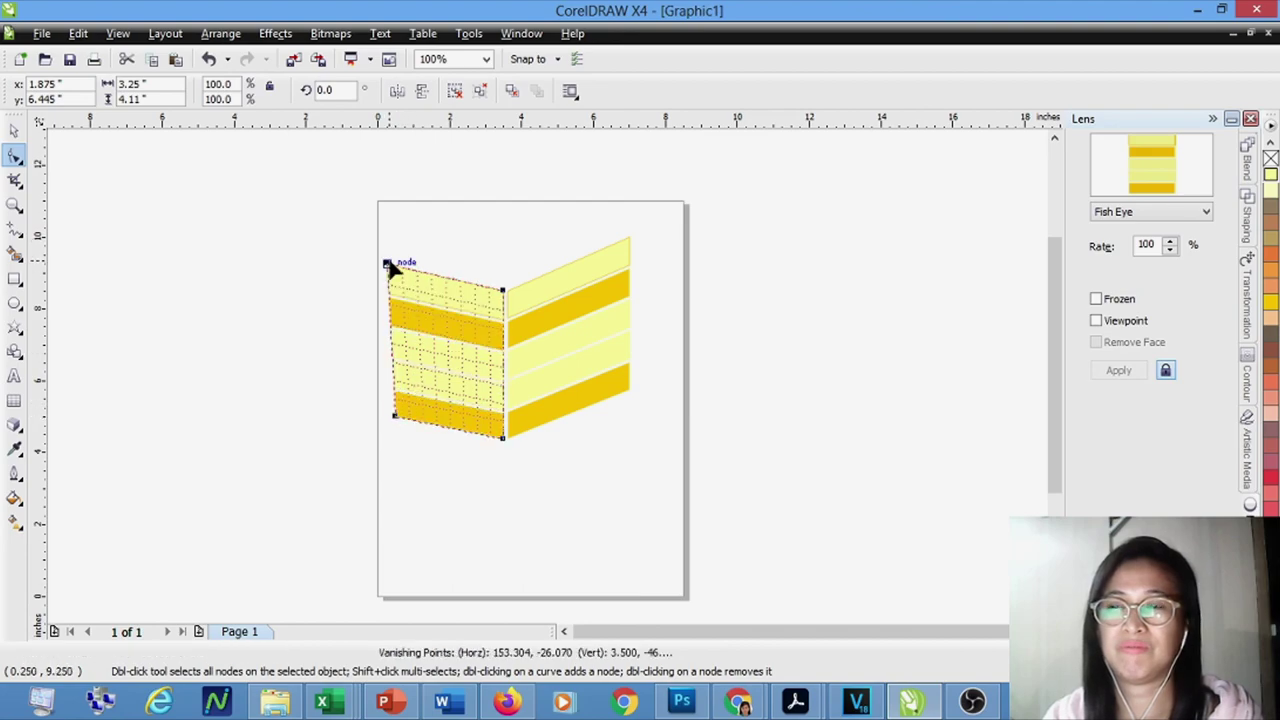
left_click_drag(389, 266, 396, 264)
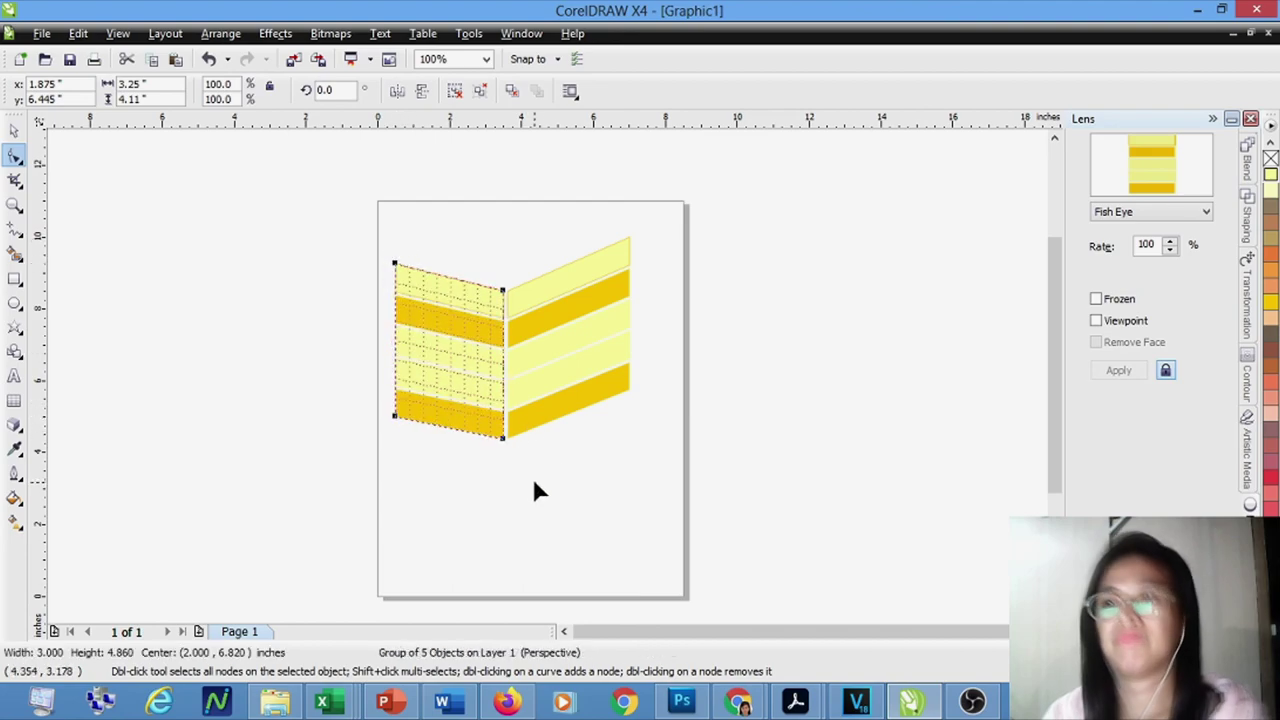